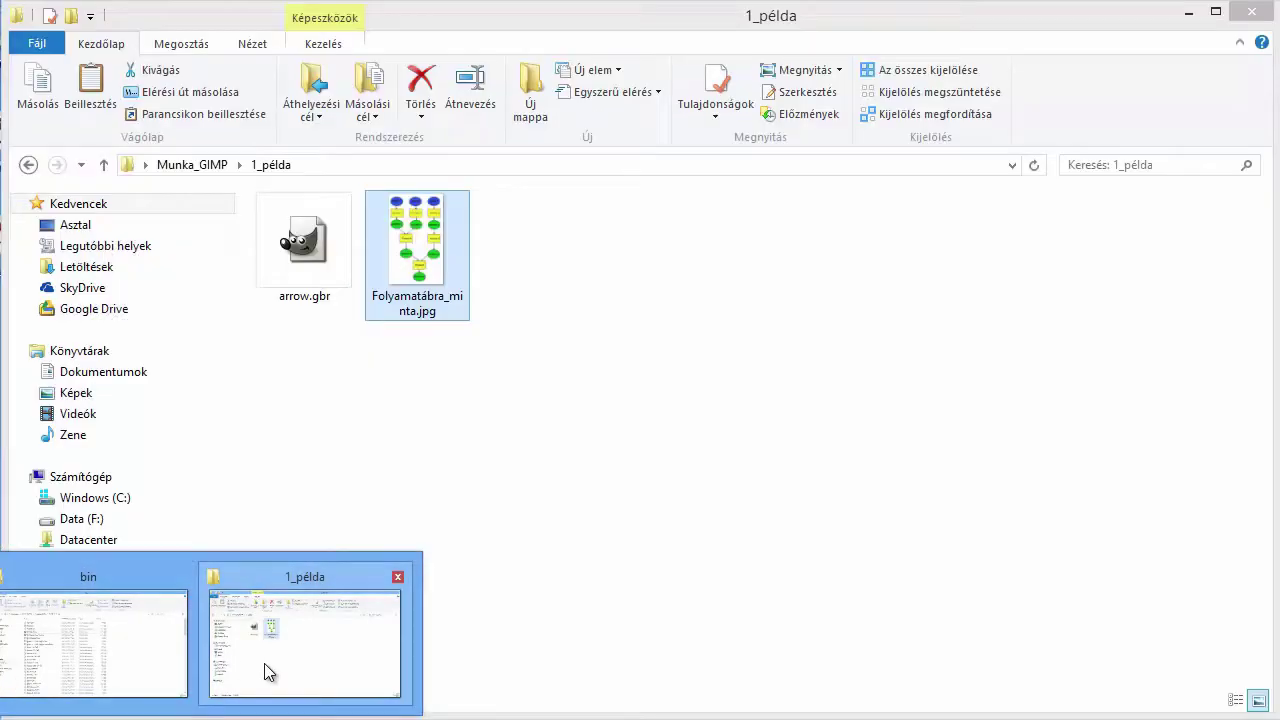
- Preview the sample flowchart Folyamatábra_minta.jpg, then minimize Photo Viewer and the folder to return to GIMP
{"action": "left_click", "coordinate": [264, 663]}
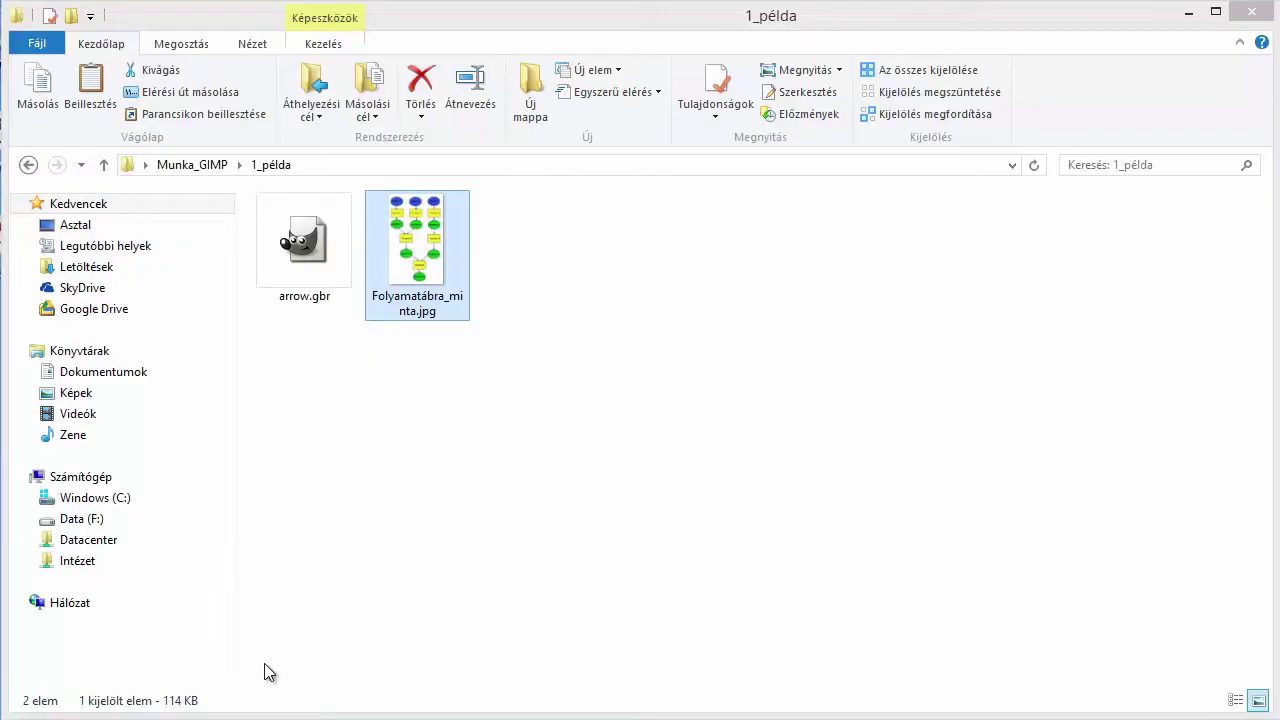
{"action": "double_click", "coordinate": [407, 258]}
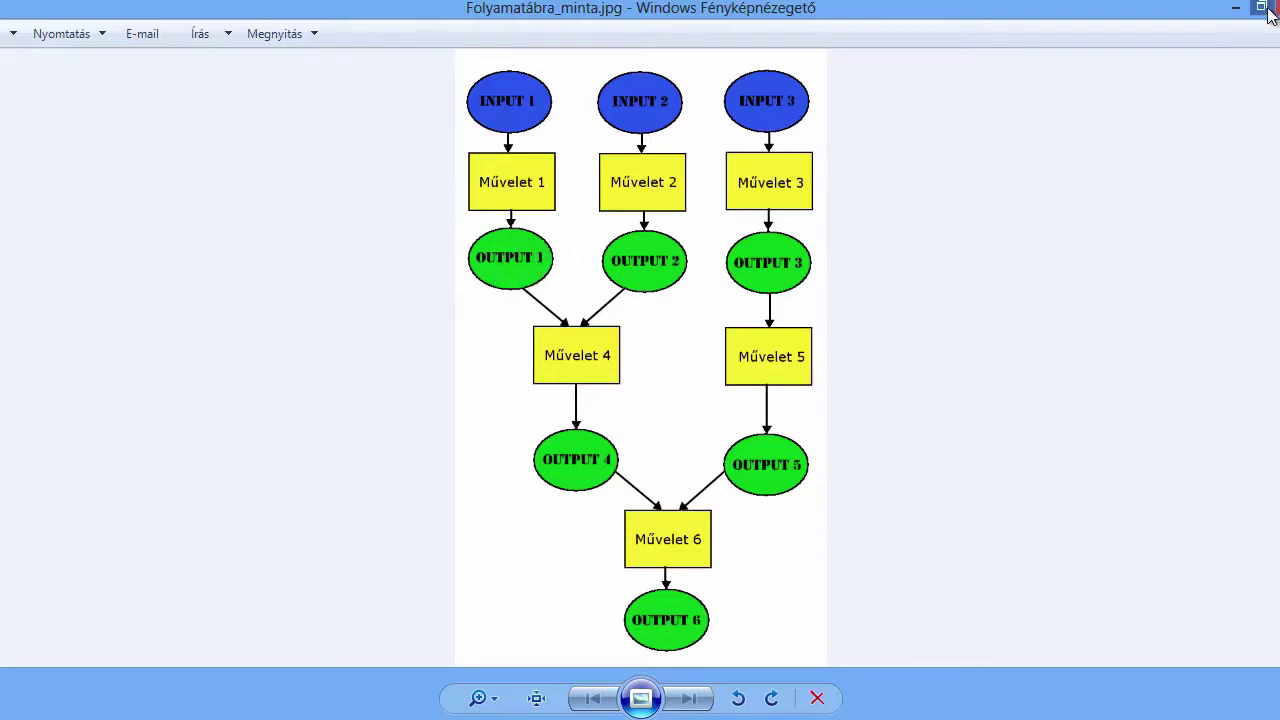
{"action": "left_click", "coordinate": [1237, 12]}
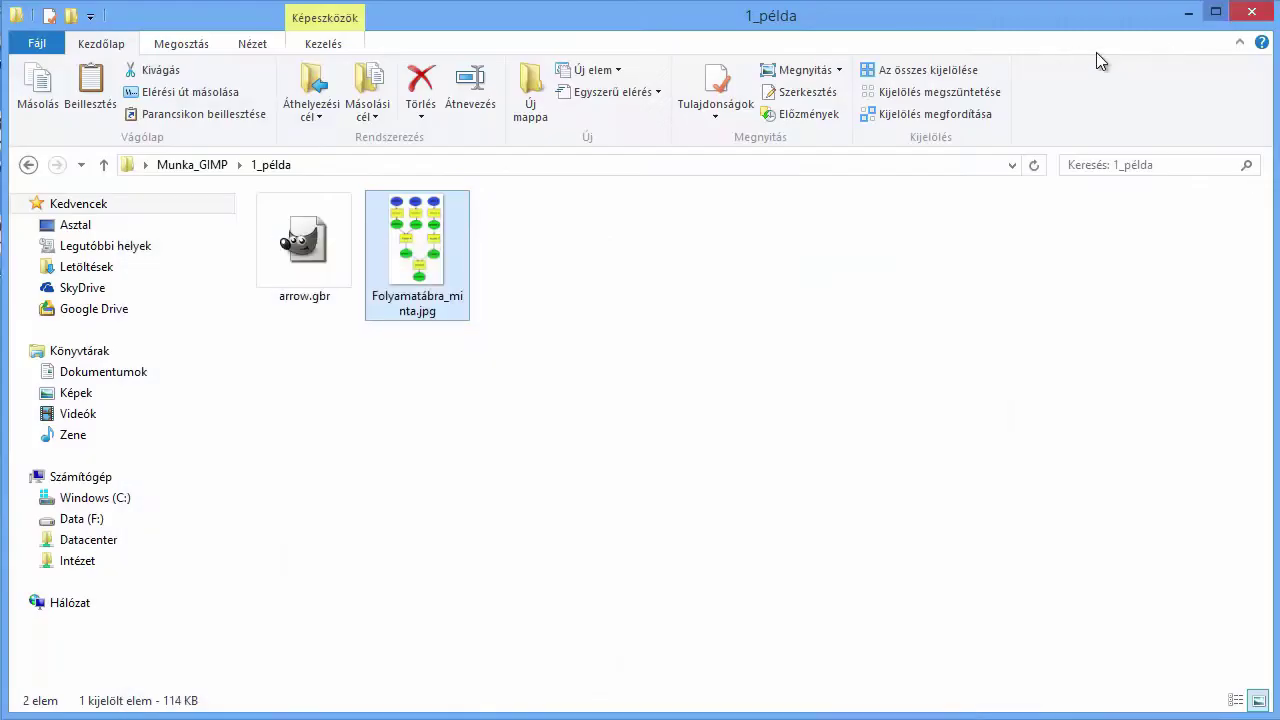
{"action": "left_click", "coordinate": [1187, 14]}
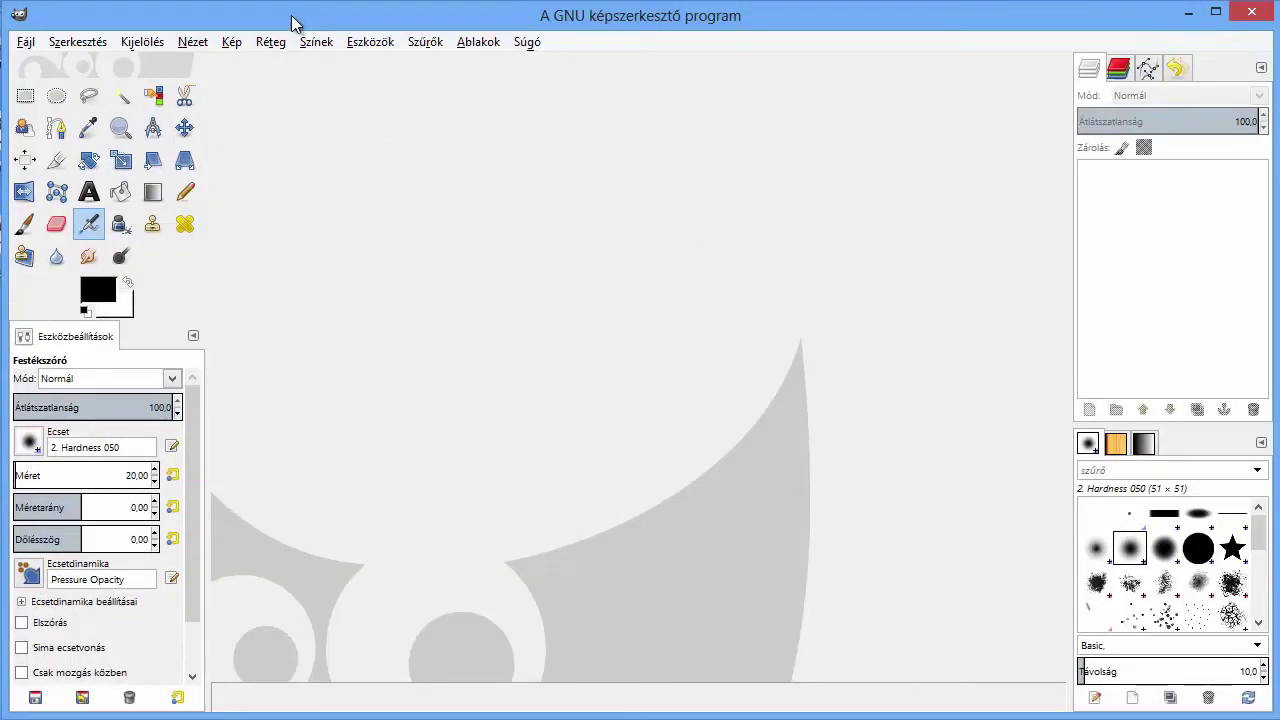
- Enable single-window mode and create a new blank 640×400 px image
{"action": "left_click", "coordinate": [480, 44]}
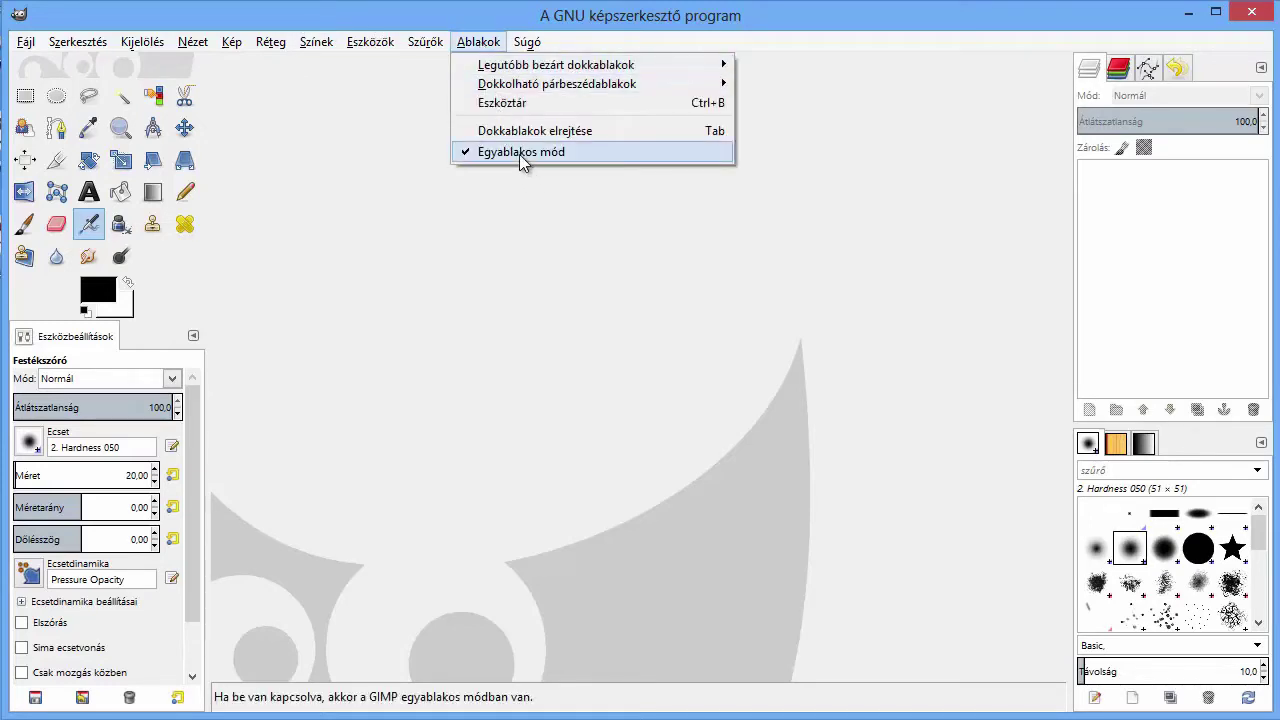
{"action": "left_click", "coordinate": [424, 22]}
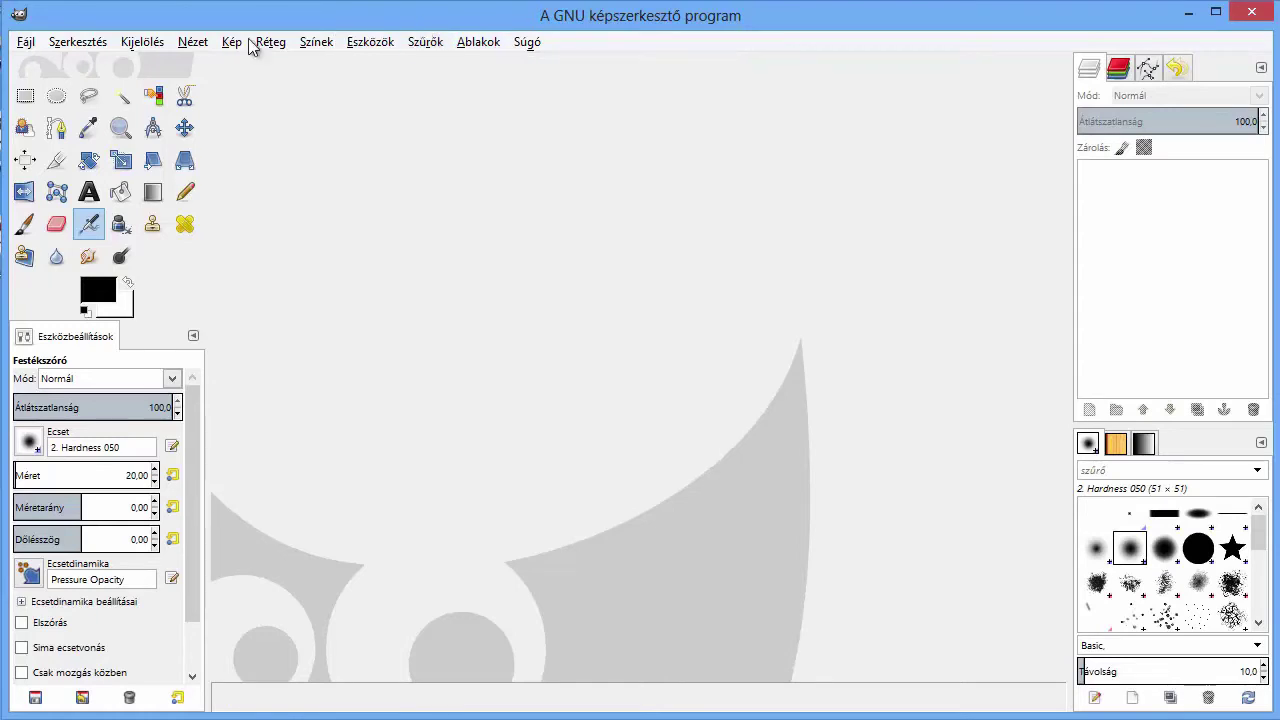
{"action": "left_click", "coordinate": [30, 46]}
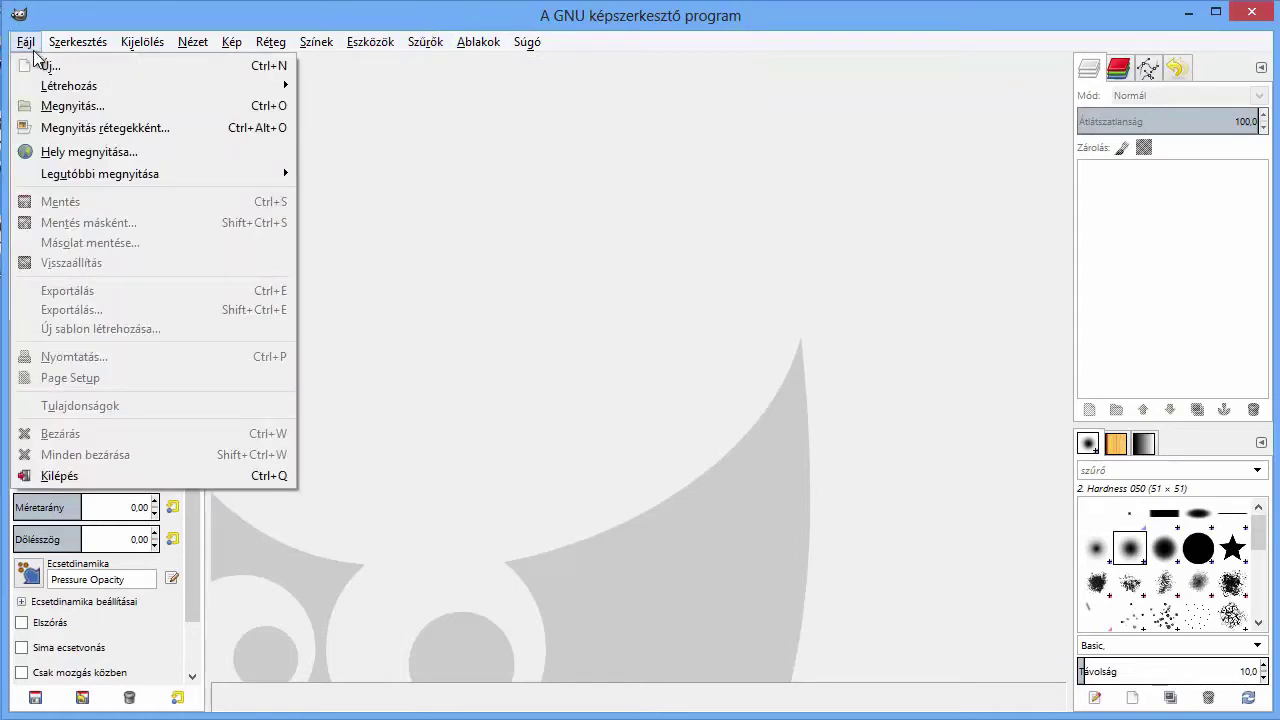
{"action": "left_click", "coordinate": [41, 64]}
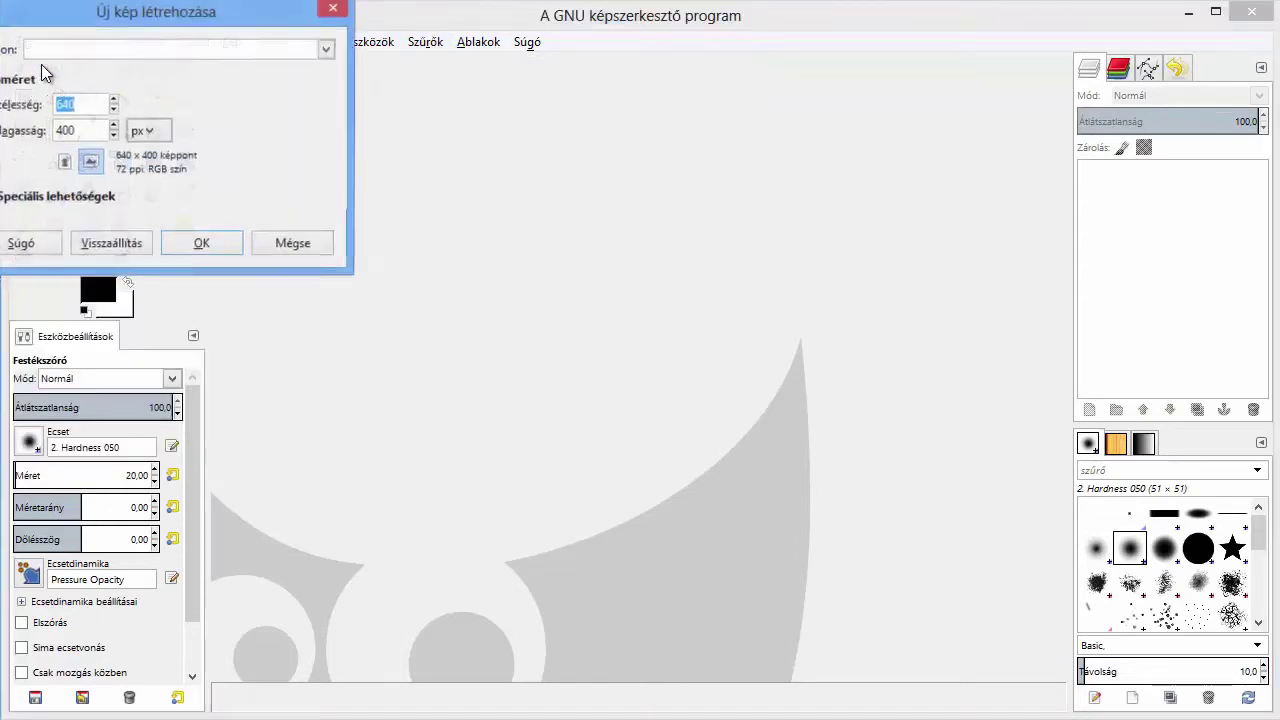
{"action": "left_click_drag", "start_coordinate": [103, 27], "coordinate": [256, 70]}
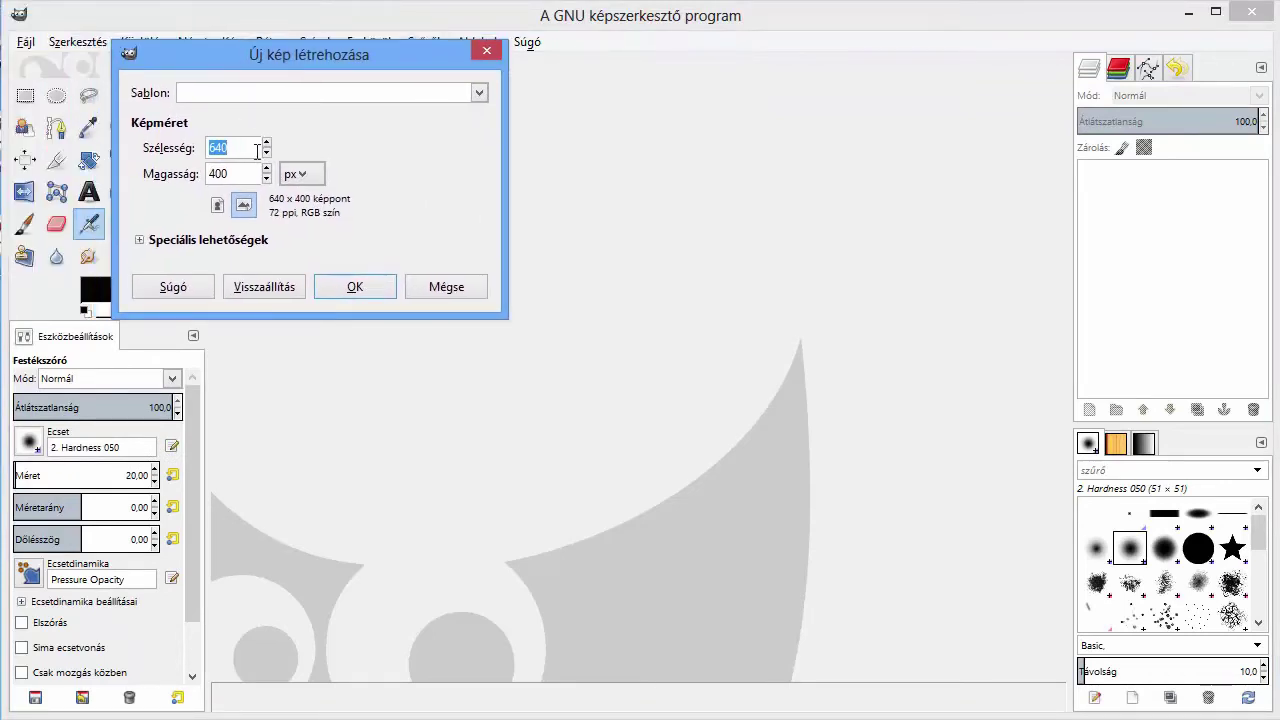
{"action": "left_click", "coordinate": [356, 287]}
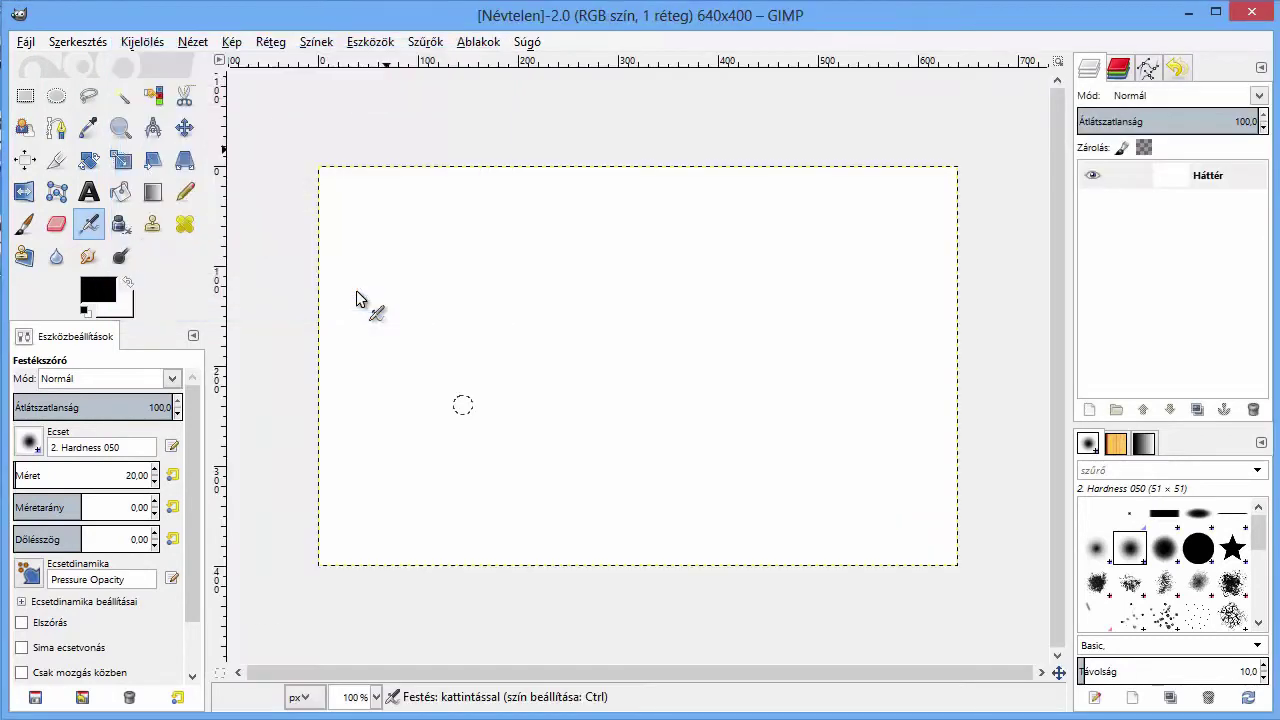
- Draw a 141×107 px elliptical selection at position 42,51 with Ellipse Select
{"action": "left_click", "coordinate": [55, 100]}
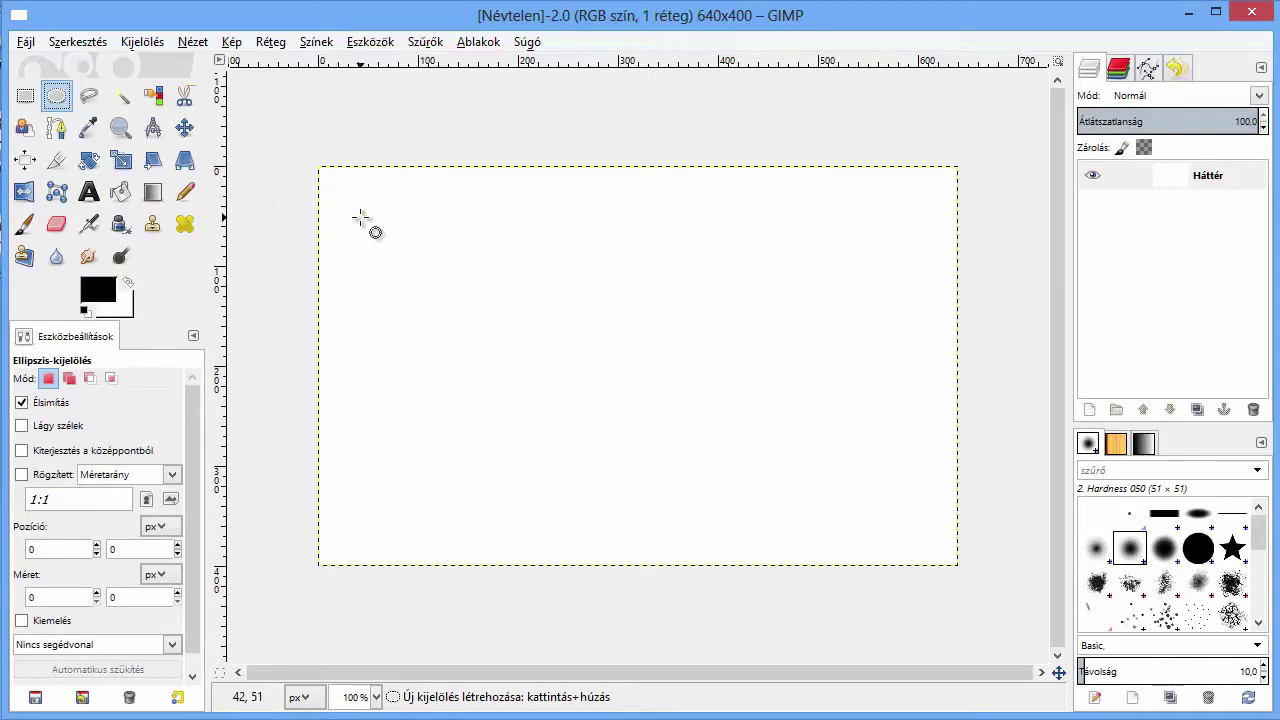
{"action": "left_click_drag", "start_coordinate": [360, 217], "coordinate": [502, 326]}
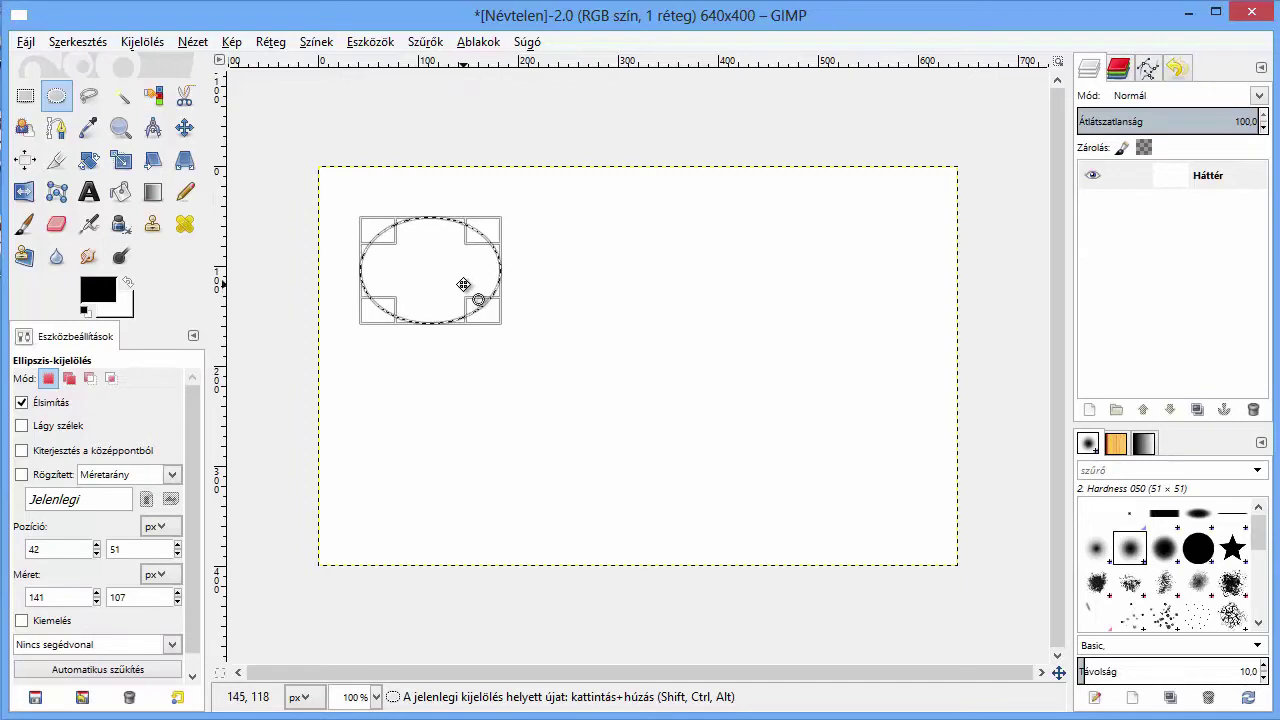
- Set the foreground colour to blue 4c45d5 and bucket-fill the elliptical selection with it
{"action": "left_click", "coordinate": [125, 196]}
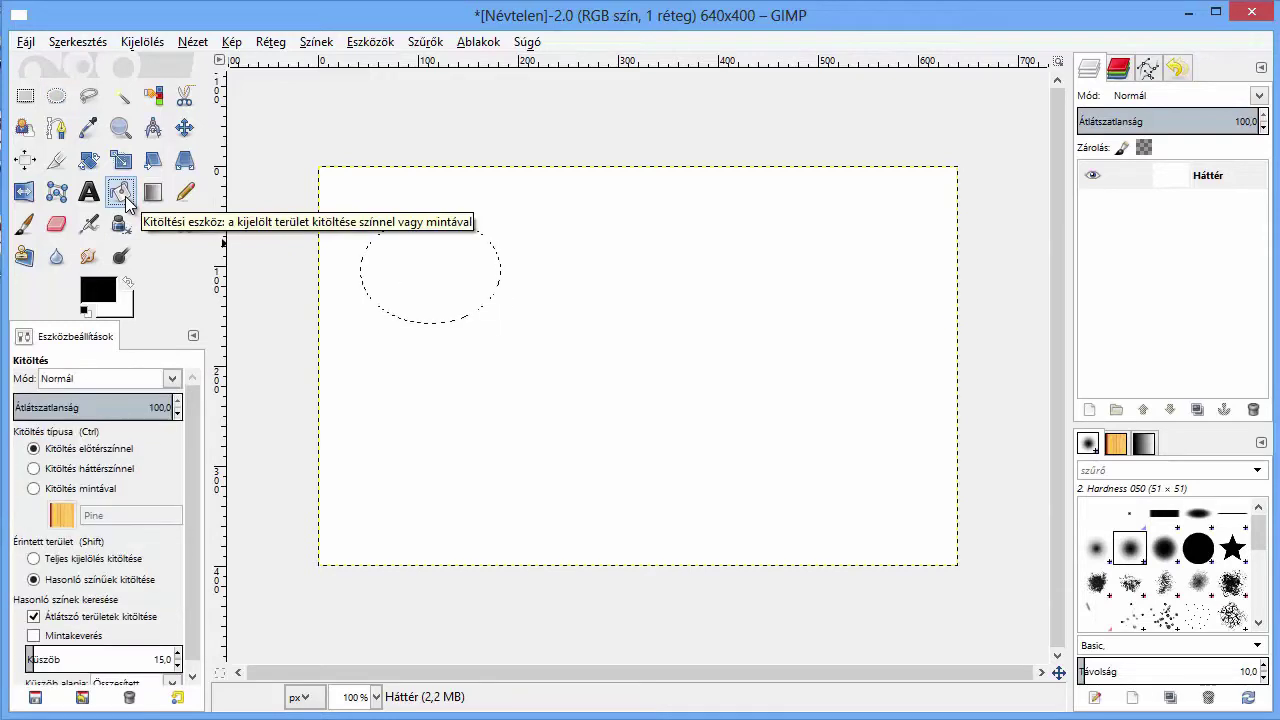
{"action": "left_click", "coordinate": [97, 293]}
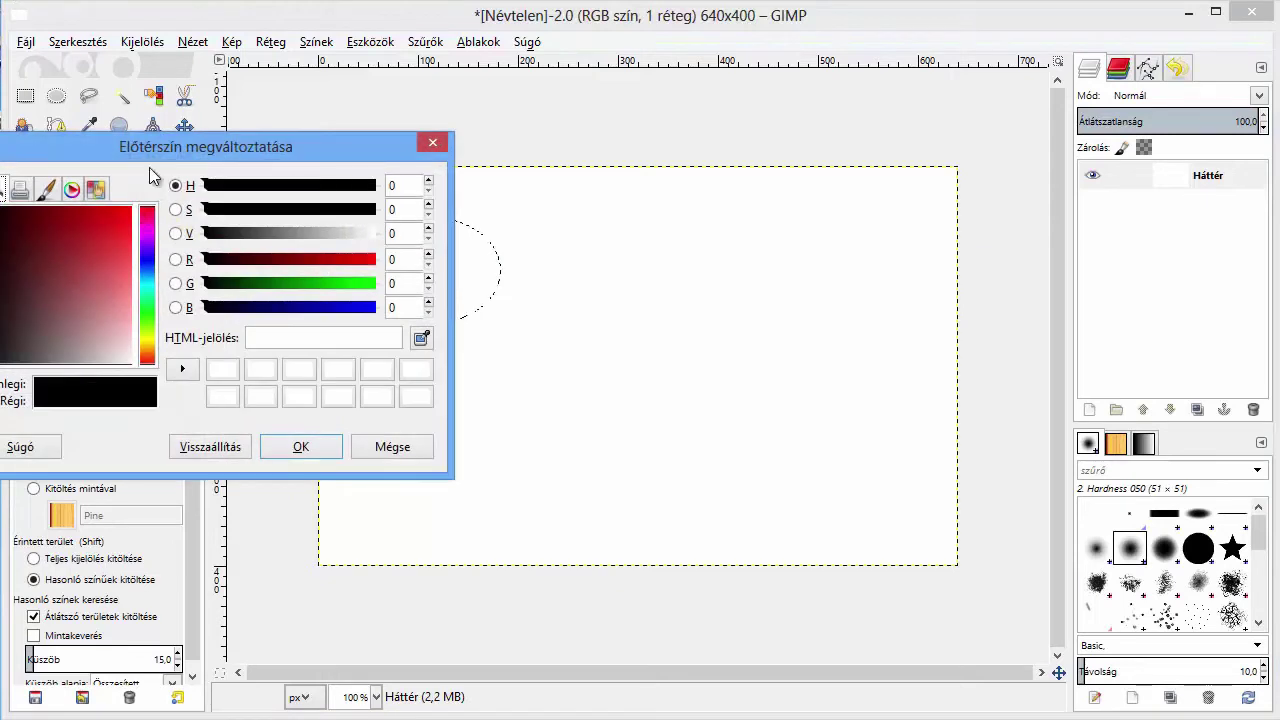
{"action": "left_click_drag", "start_coordinate": [151, 148], "coordinate": [685, 186]}
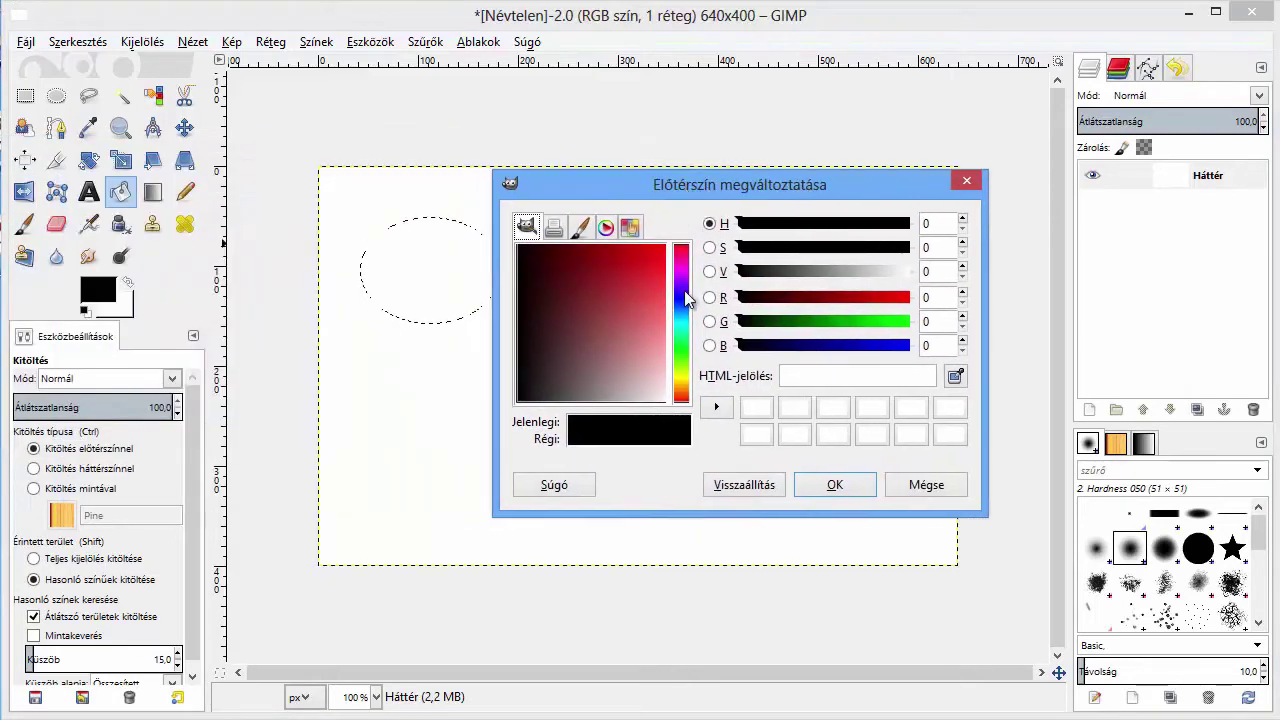
{"action": "left_click", "coordinate": [687, 300]}
{"action": "left_click", "coordinate": [650, 314]}
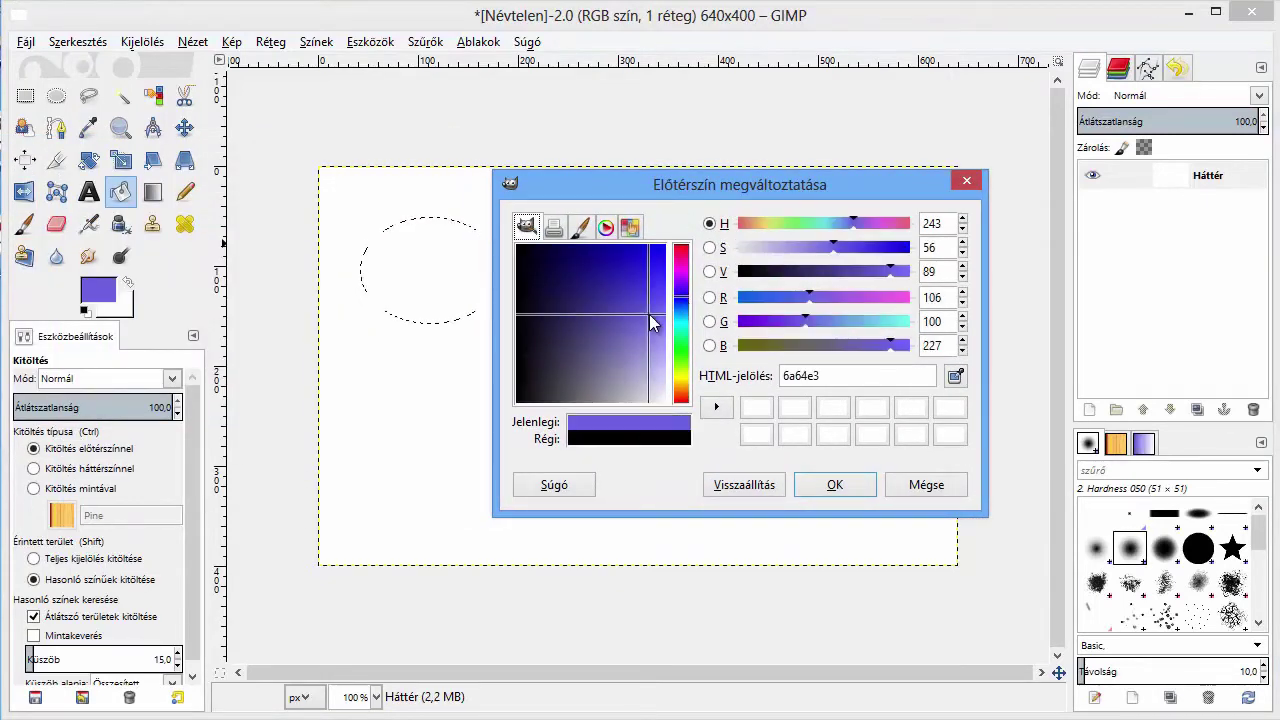
{"action": "left_click_drag", "start_coordinate": [650, 318], "coordinate": [640, 296]}
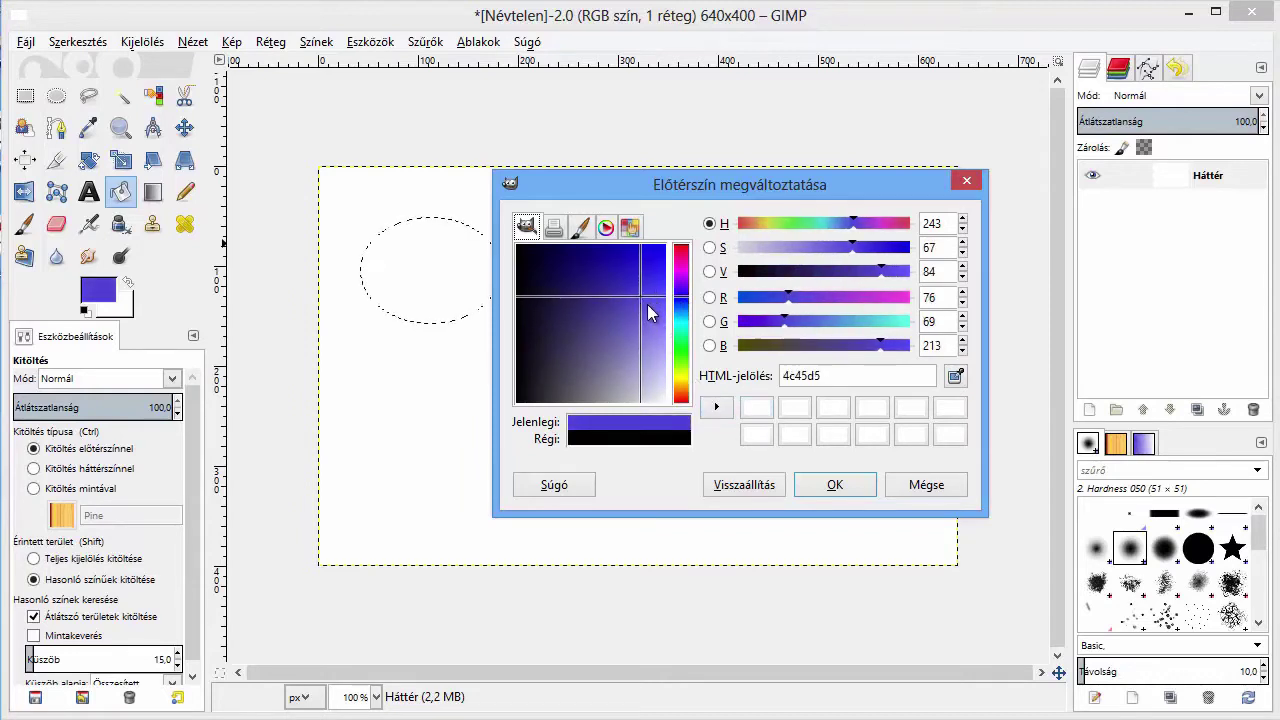
{"action": "left_click", "coordinate": [813, 486]}
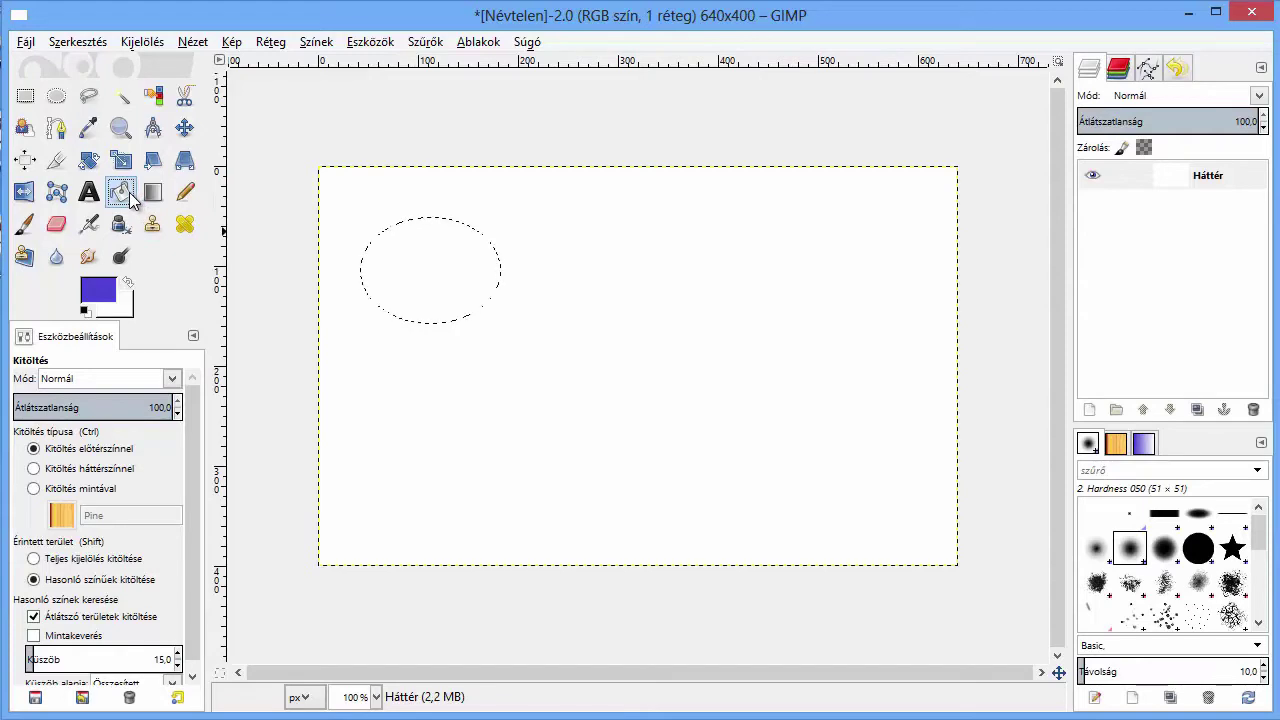
{"action": "left_click", "coordinate": [415, 280]}
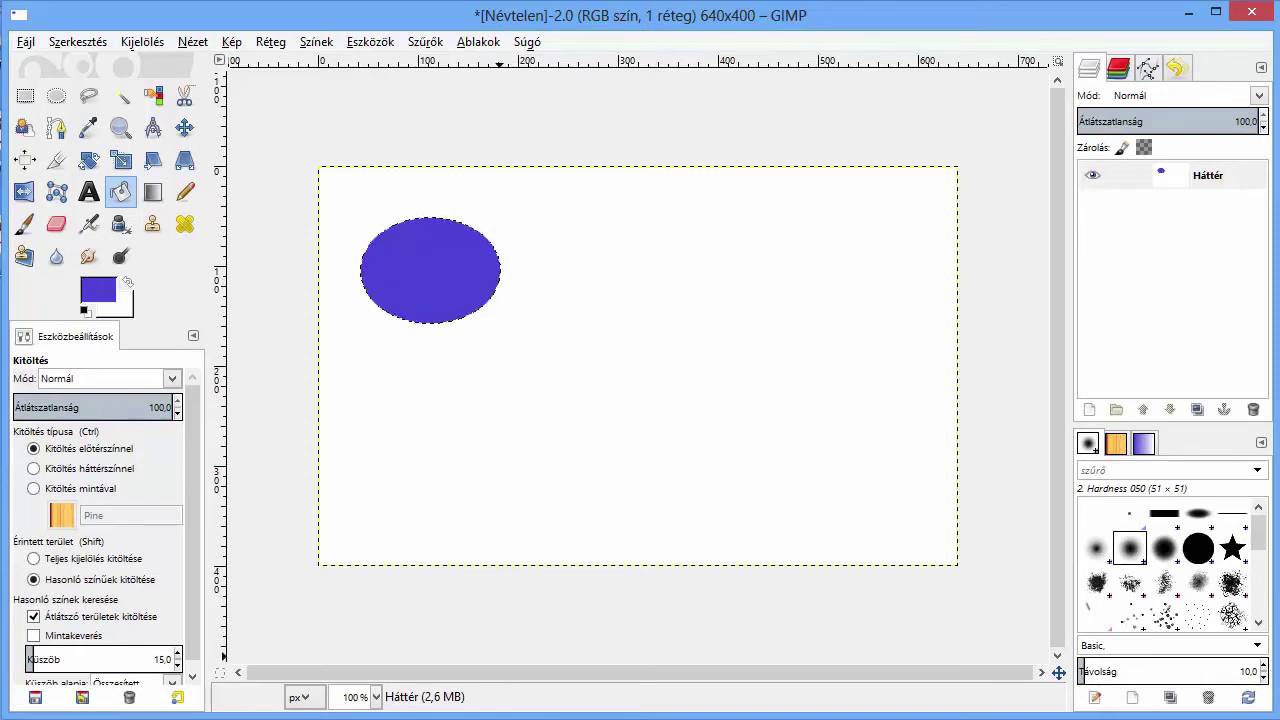
{"action": "left_click", "coordinate": [593, 632]}
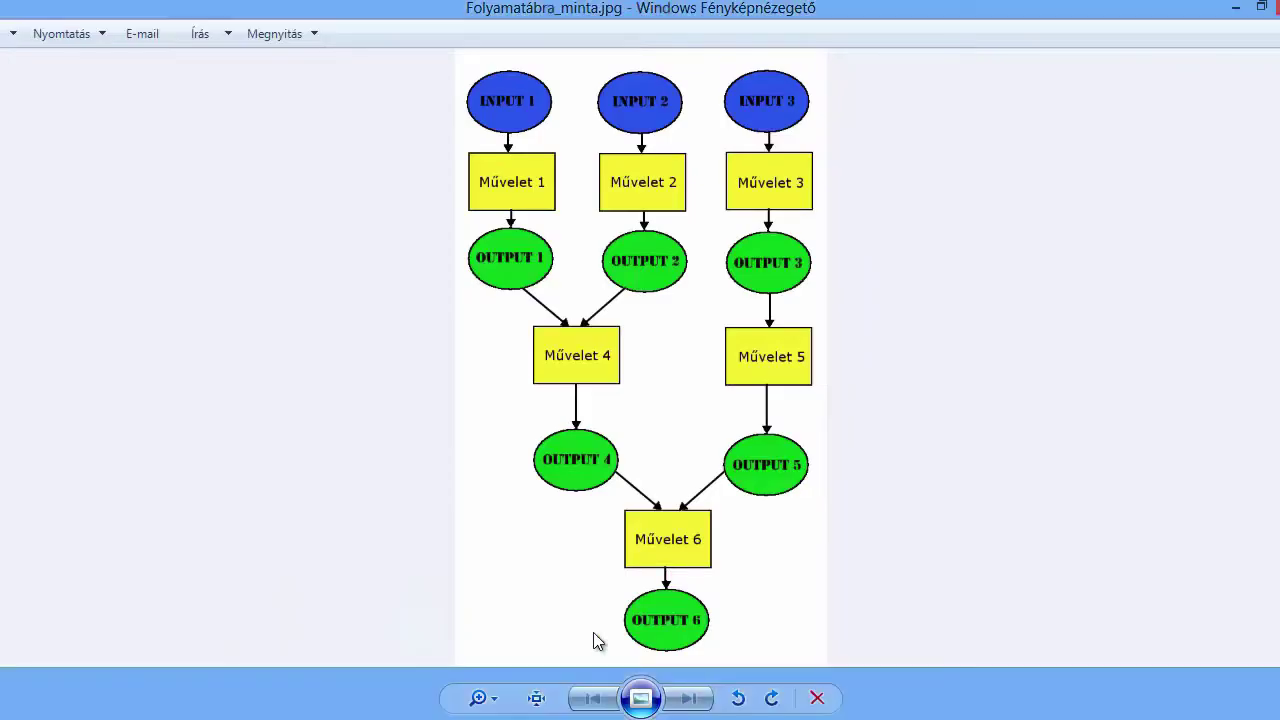
{"action": "left_click", "coordinate": [1237, 10]}
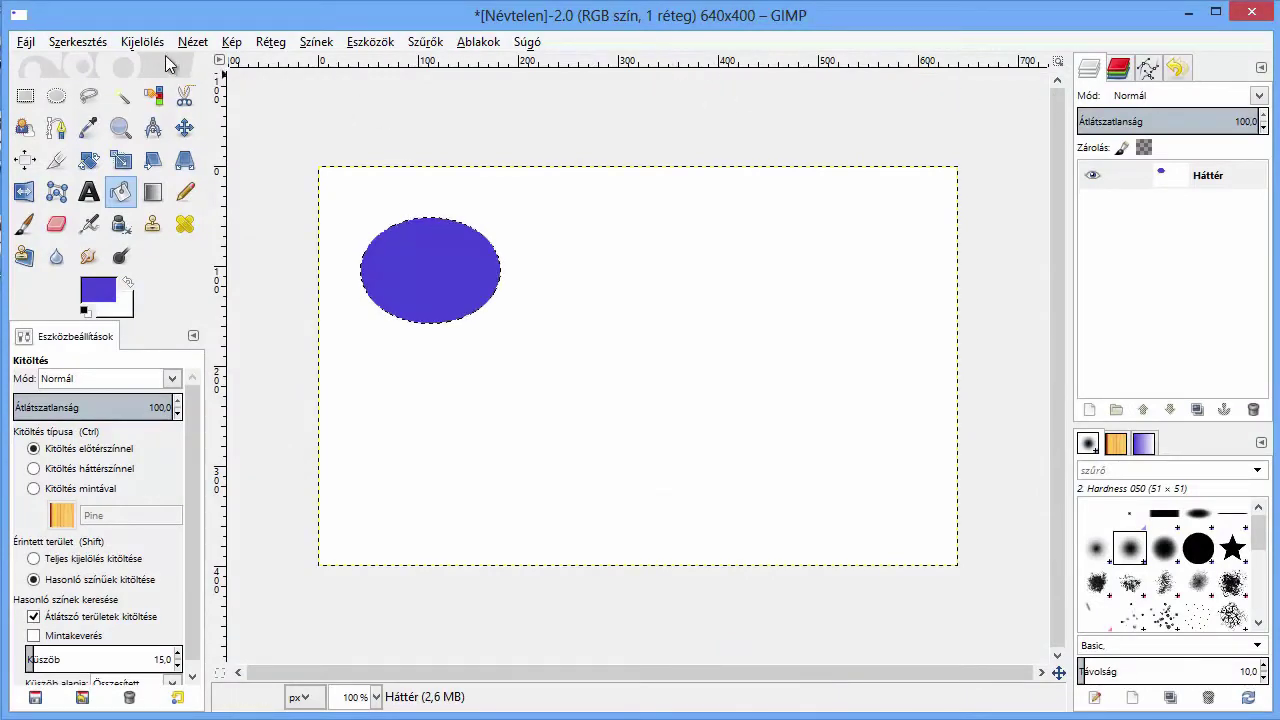
- Stroke the ellipse selection with a 2 px solid-colour line
{"action": "left_click", "coordinate": [78, 42]}
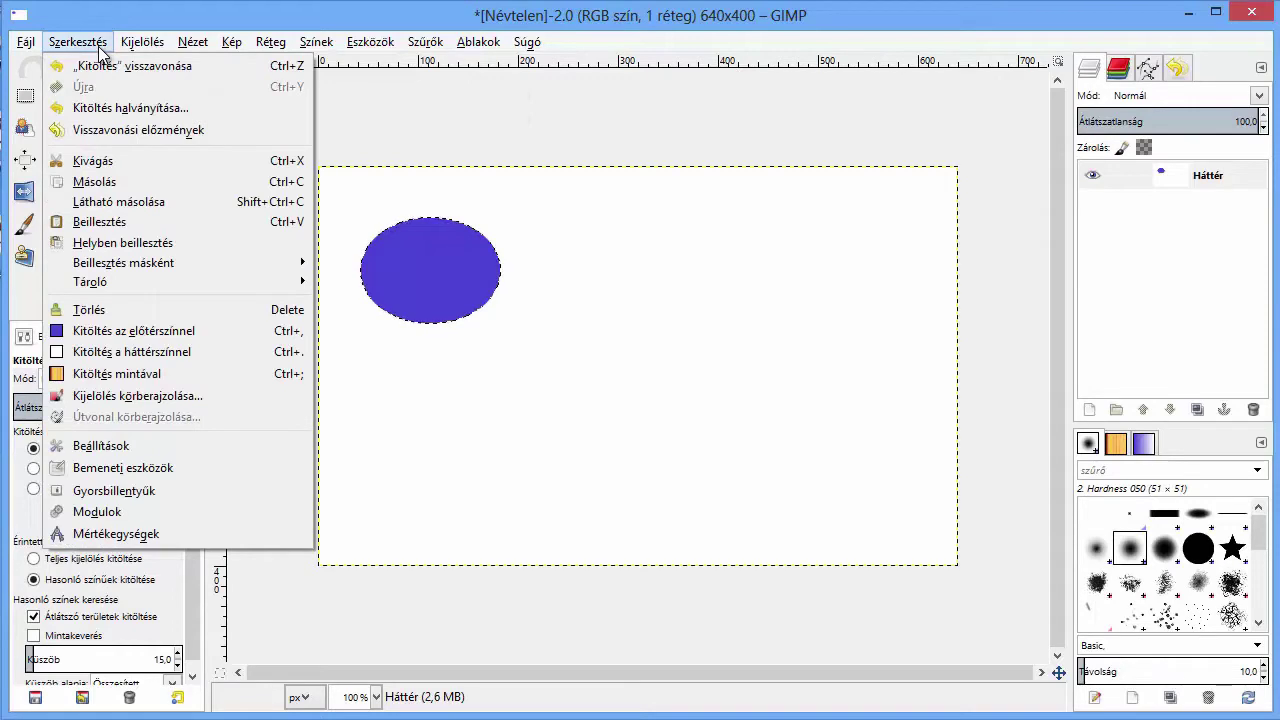
{"action": "left_click", "coordinate": [168, 397]}
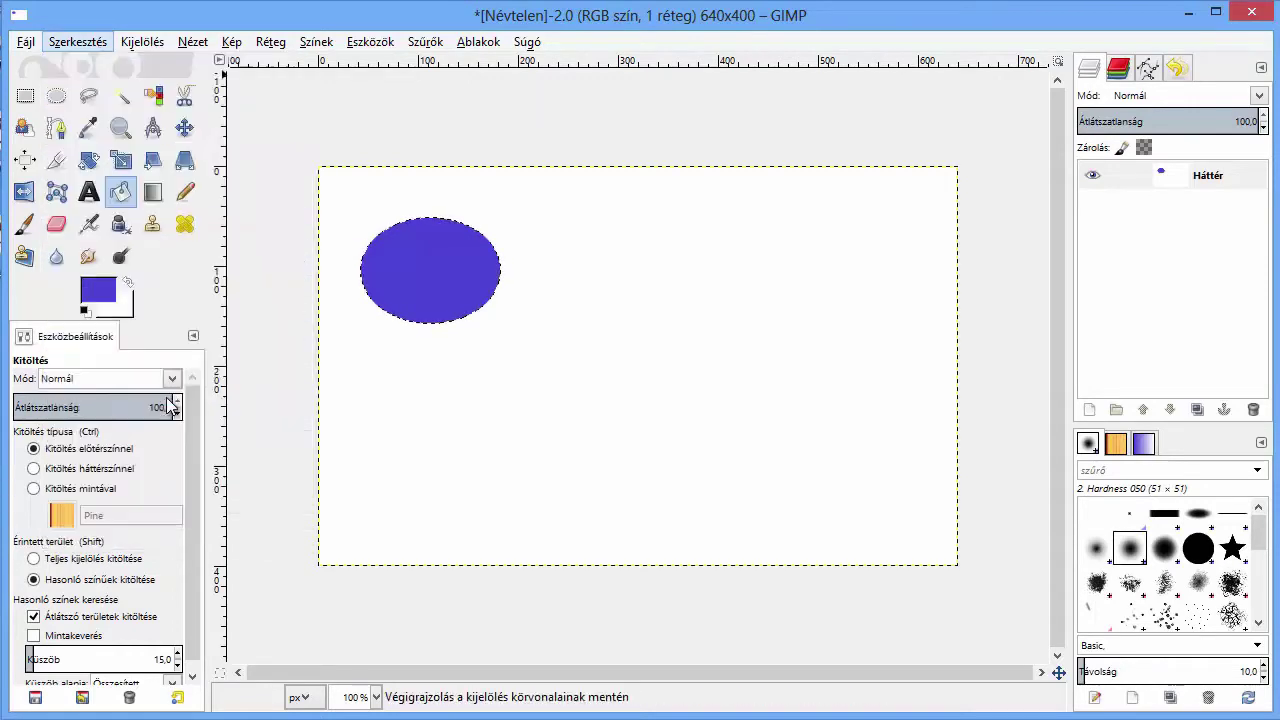
{"action": "left_click_drag", "start_coordinate": [244, 28], "coordinate": [312, 65]}
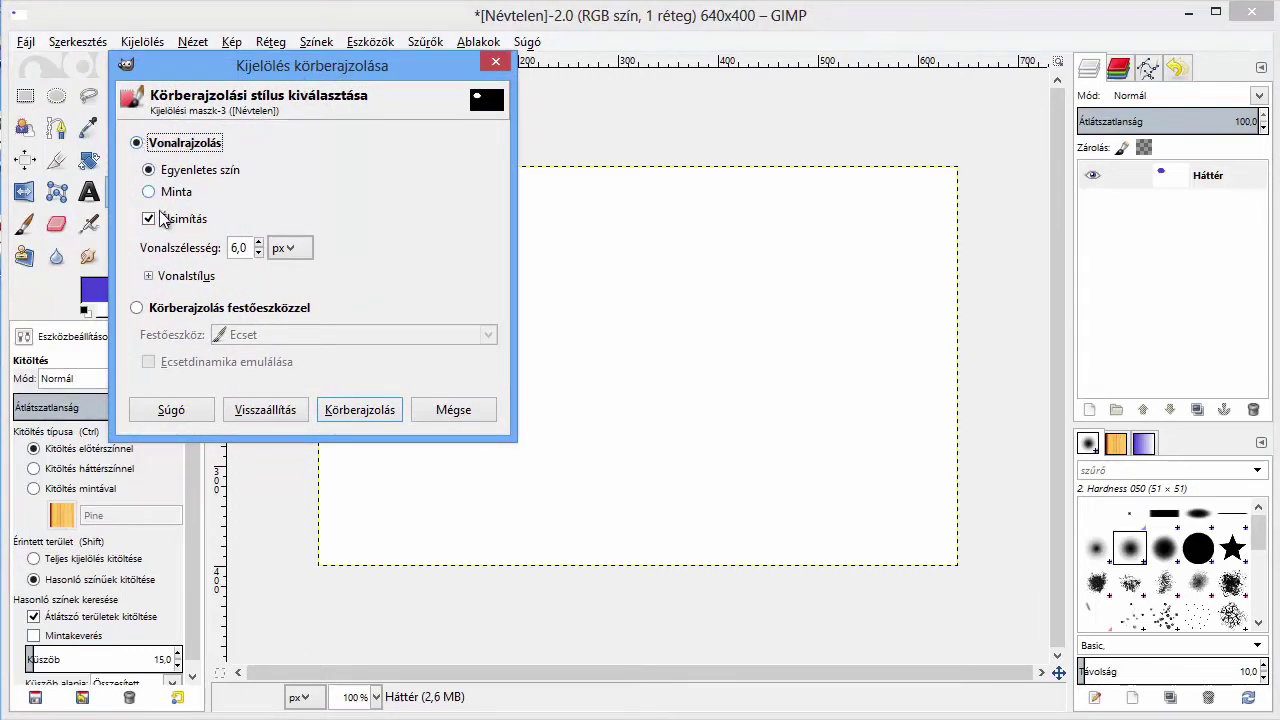
{"action": "left_click", "coordinate": [157, 280]}
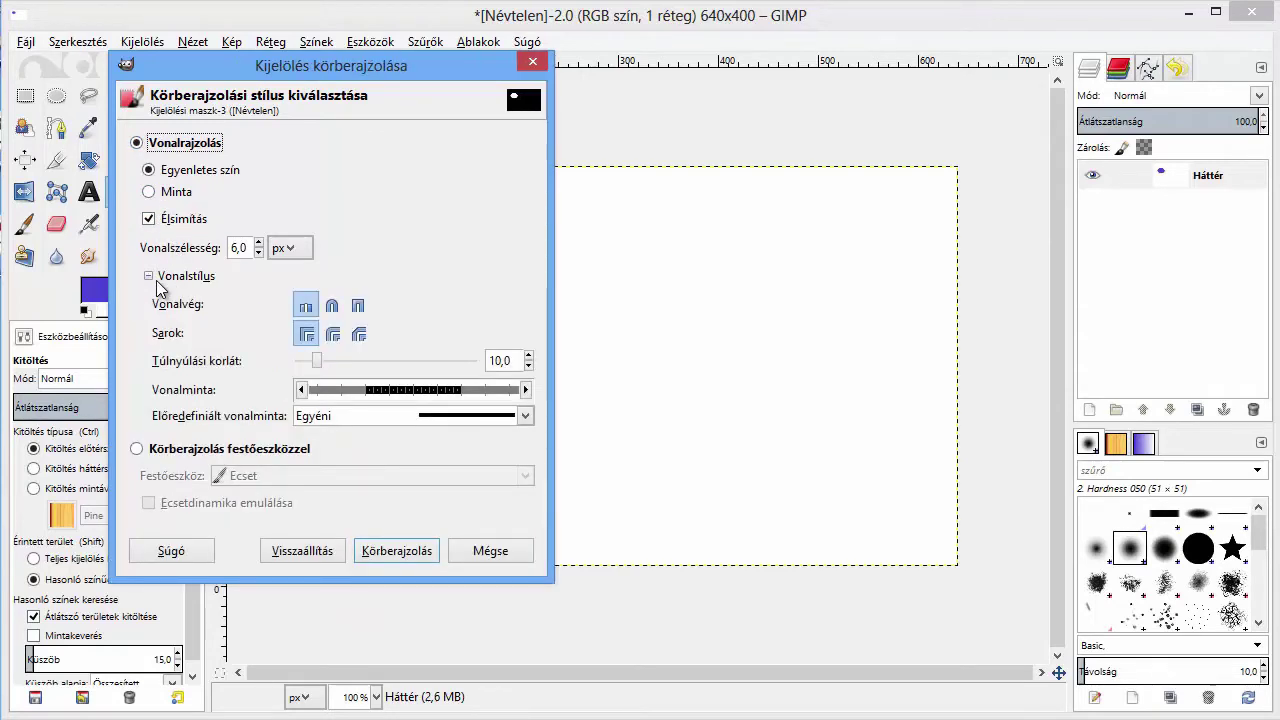
{"action": "left_click", "coordinate": [156, 281]}
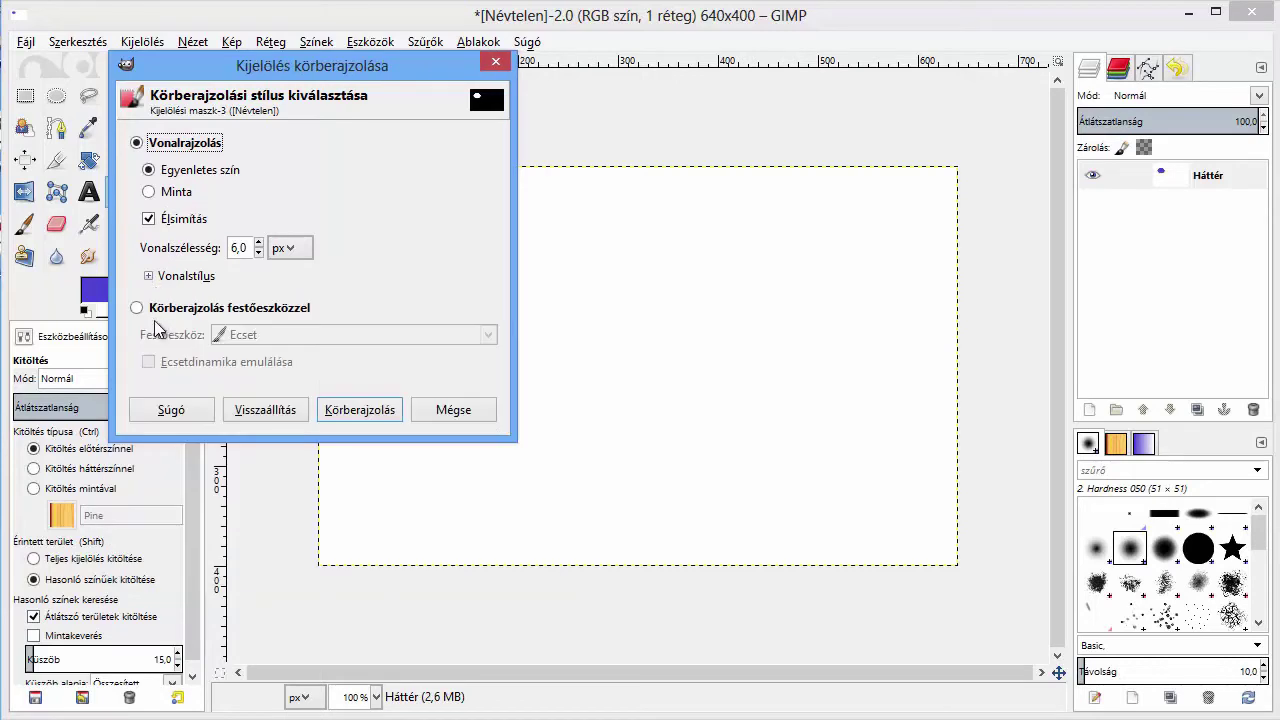
{"action": "left_click", "coordinate": [137, 308]}
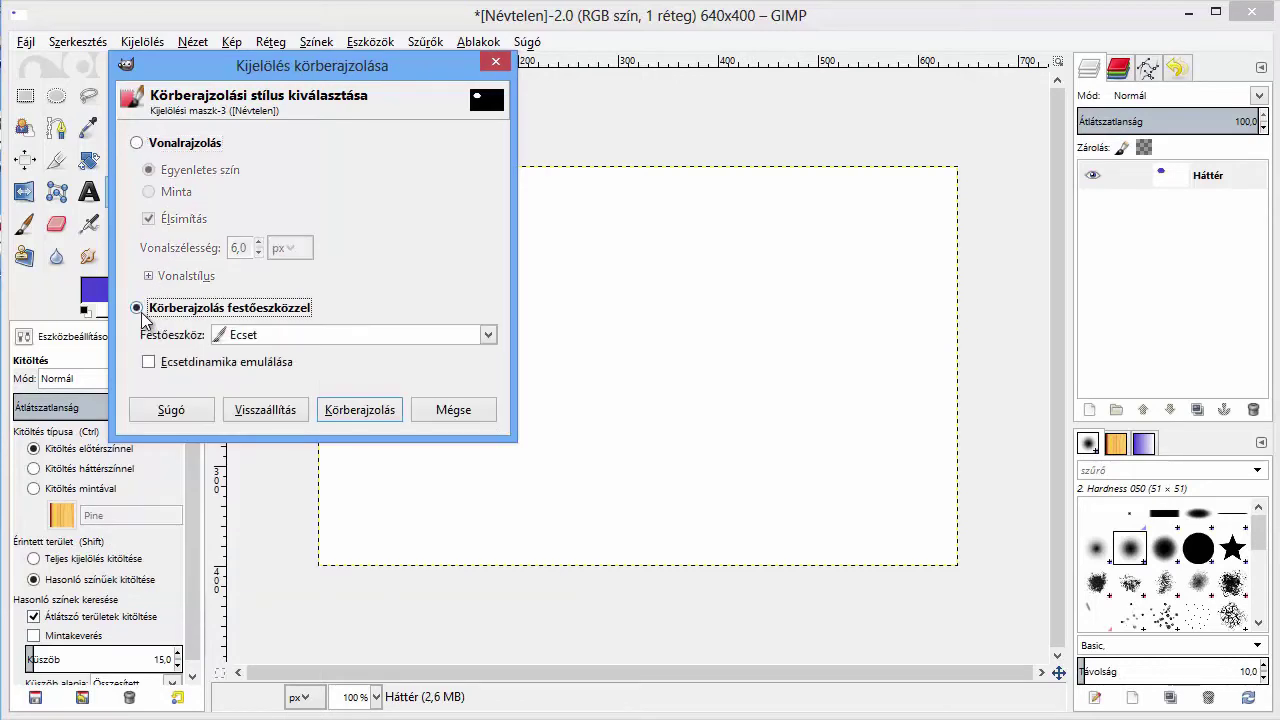
{"action": "left_click", "coordinate": [489, 337]}
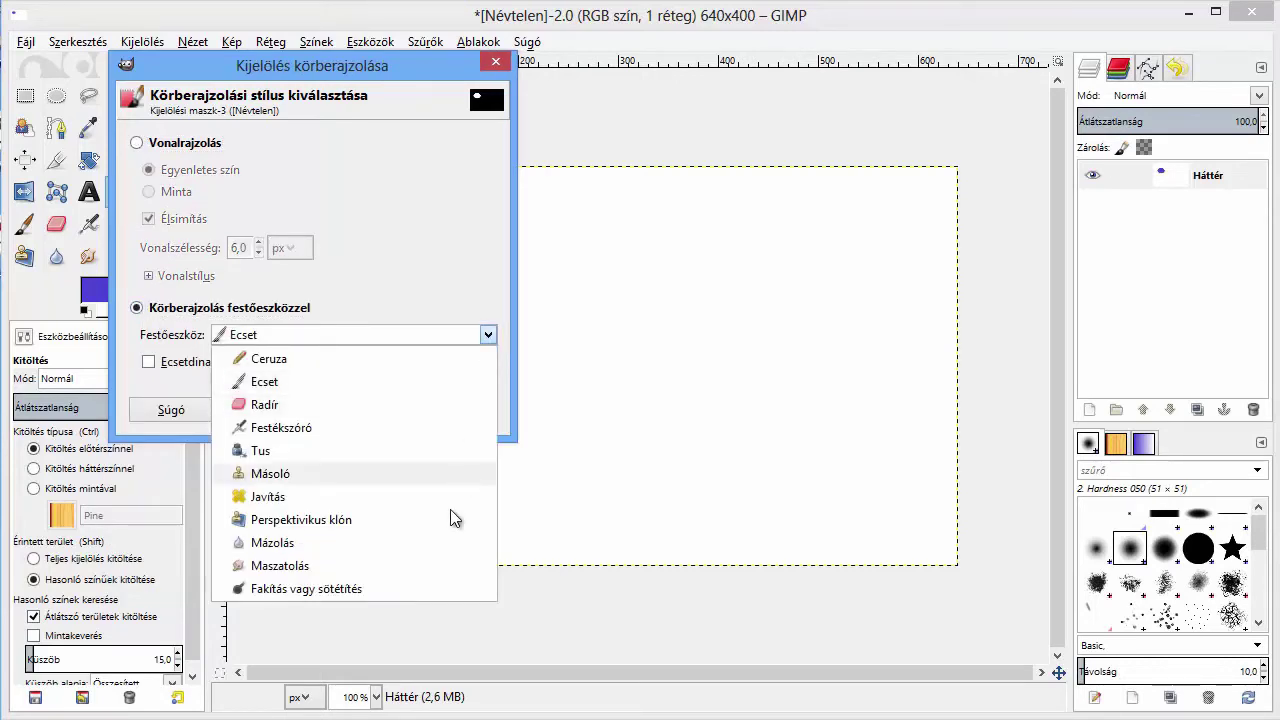
{"action": "left_click", "coordinate": [487, 338]}
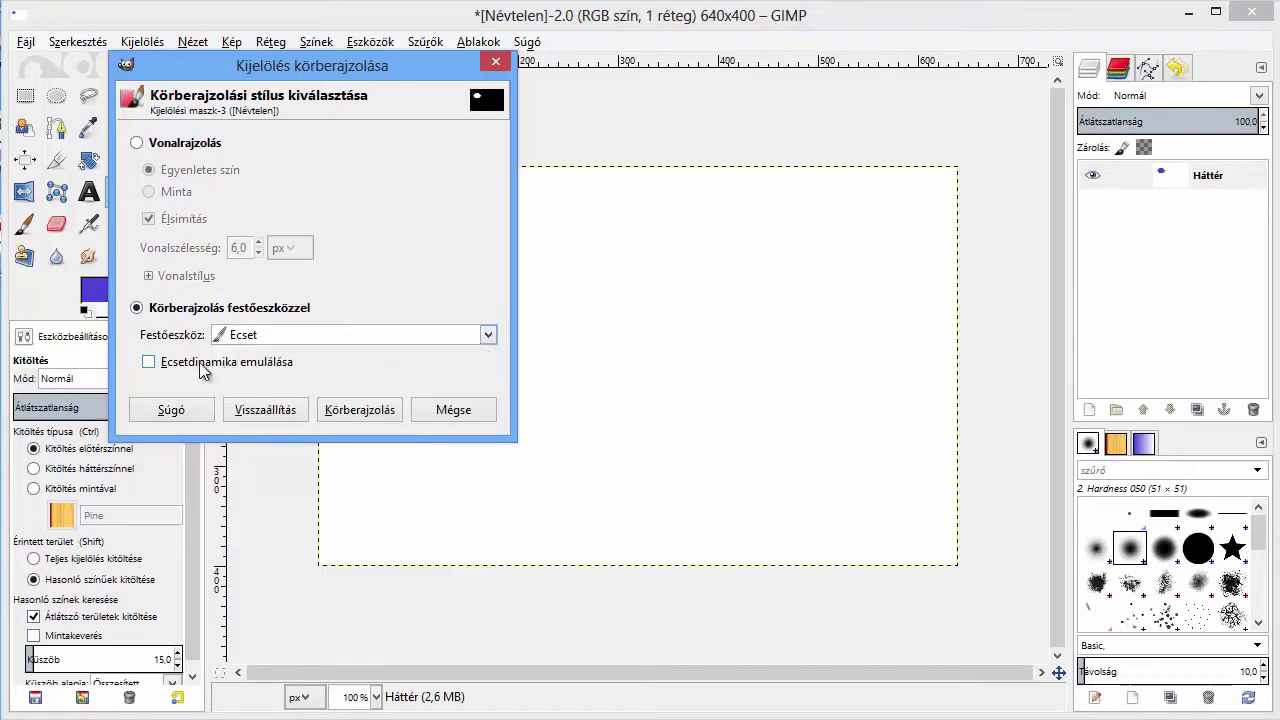
{"action": "left_click", "coordinate": [180, 146]}
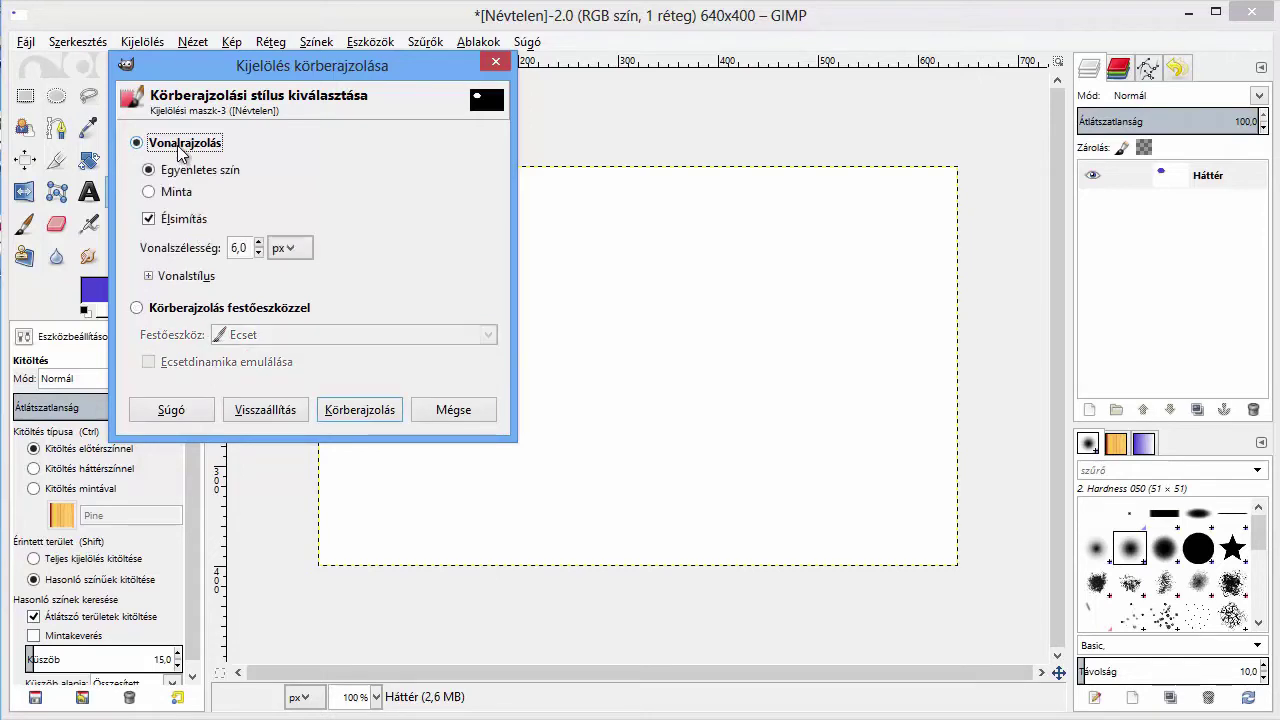
{"action": "left_click", "coordinate": [259, 254]}
{"action": "left_click", "coordinate": [259, 254]}
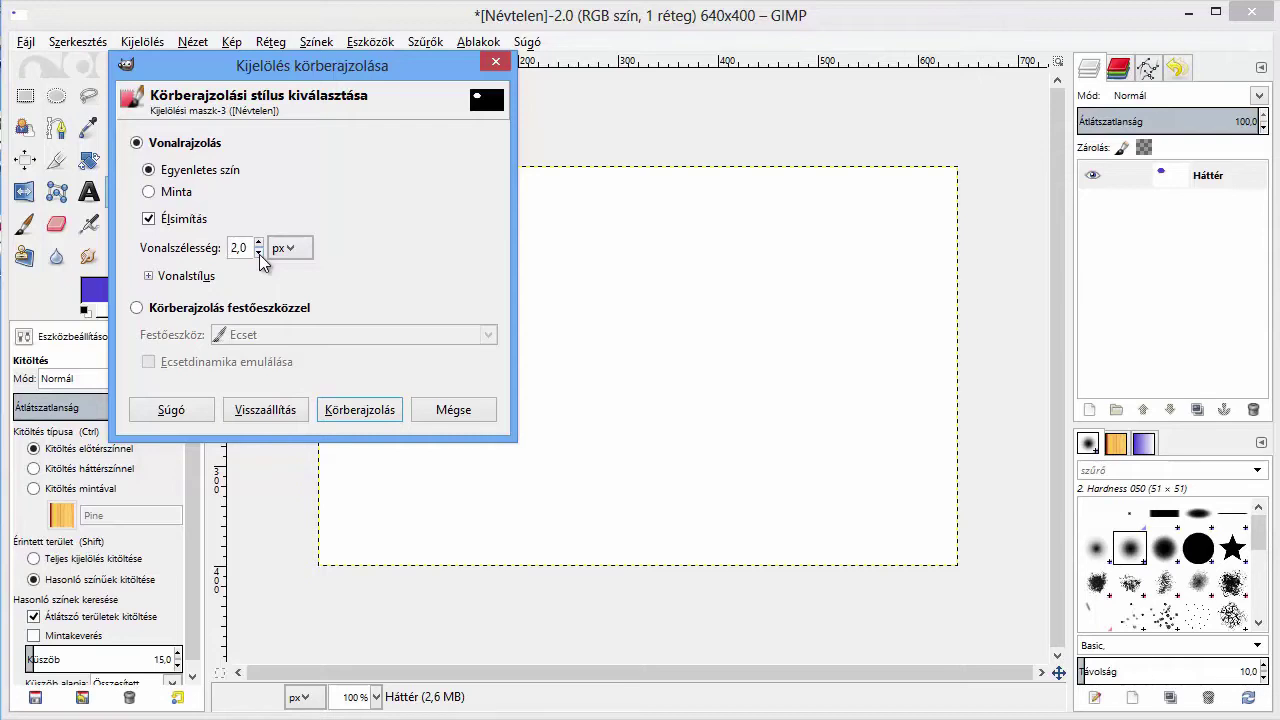
{"action": "left_click", "coordinate": [350, 412]}
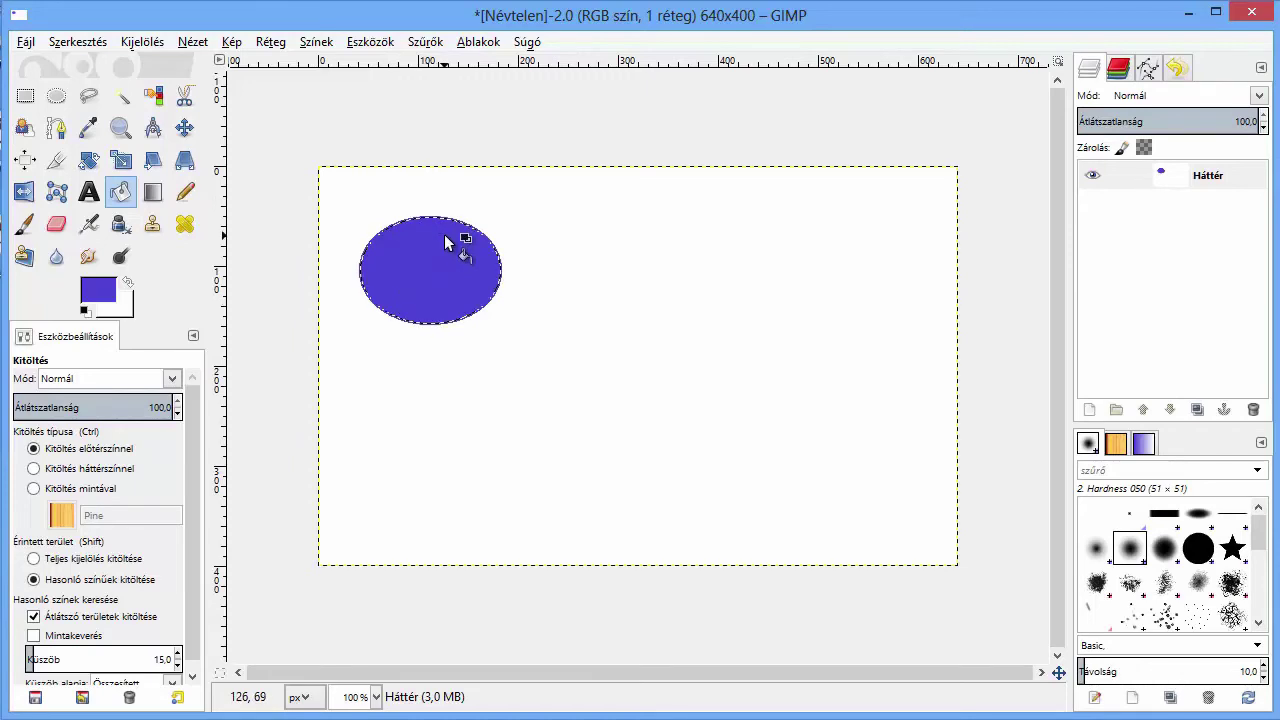
{"action": "key", "text": "3"}
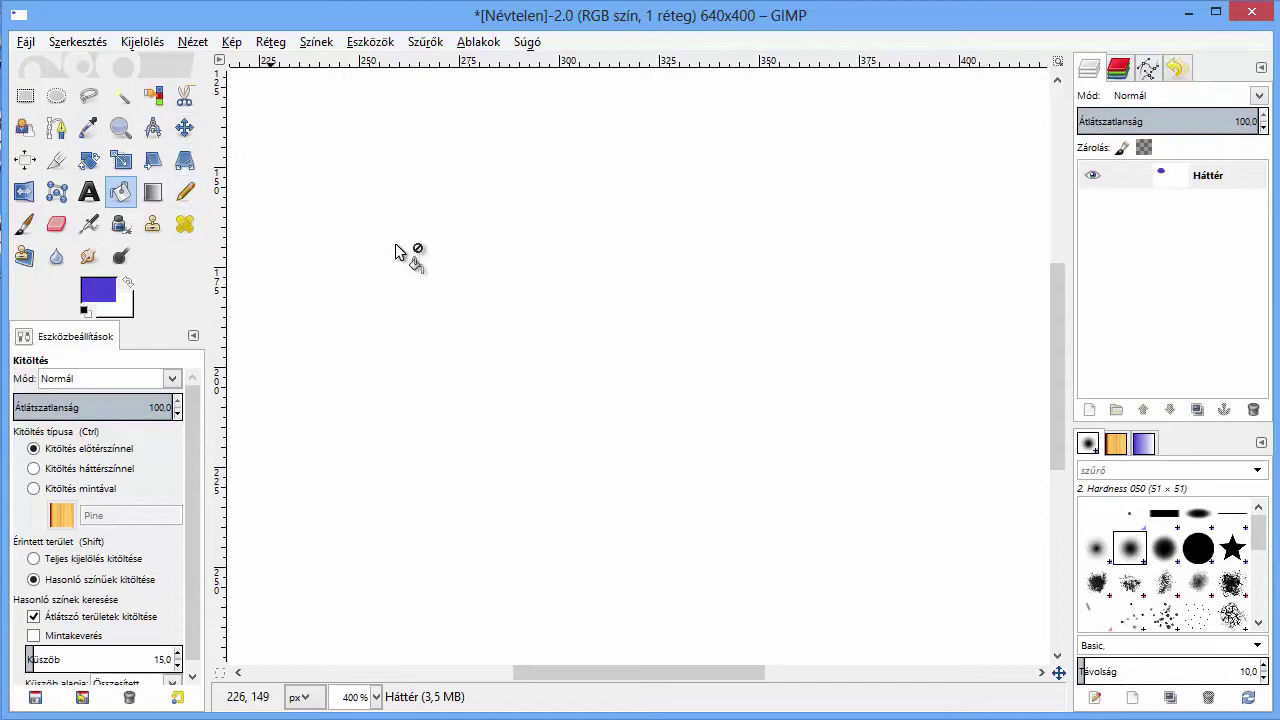
{"action": "left_click_drag", "start_coordinate": [1060, 292], "coordinate": [1062, 140]}
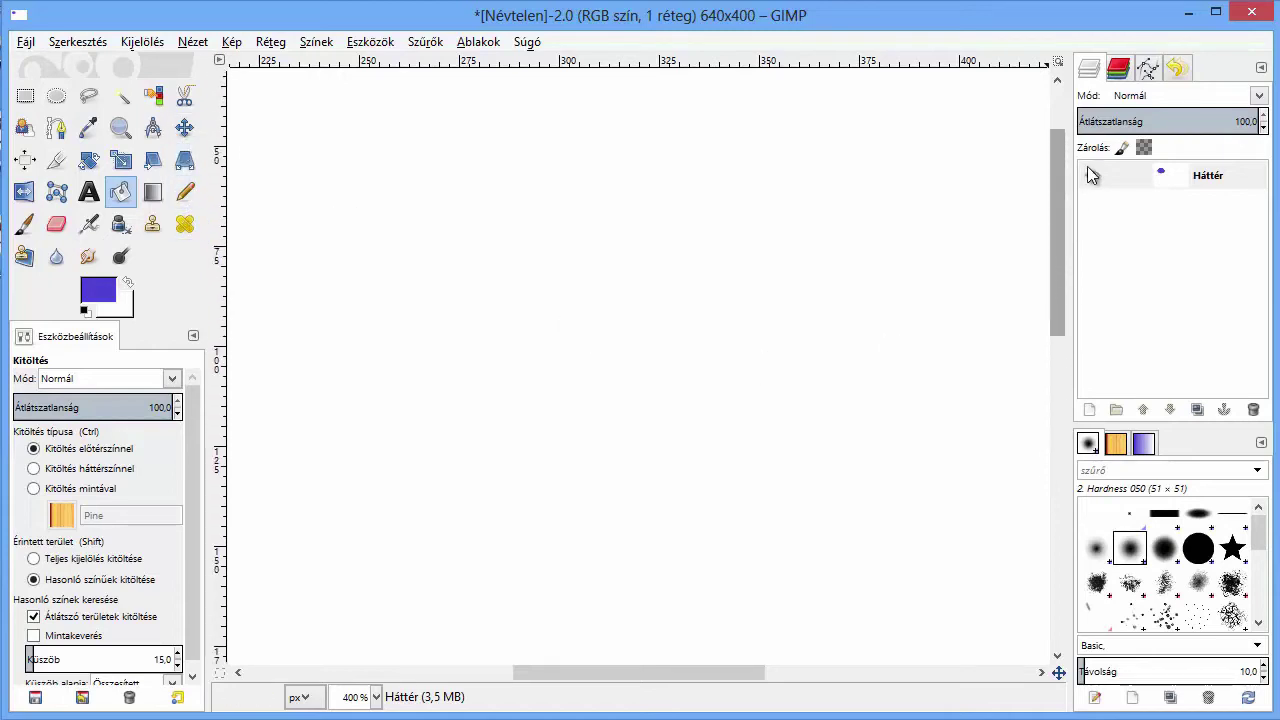
{"action": "left_click_drag", "start_coordinate": [699, 672], "coordinate": [463, 667]}
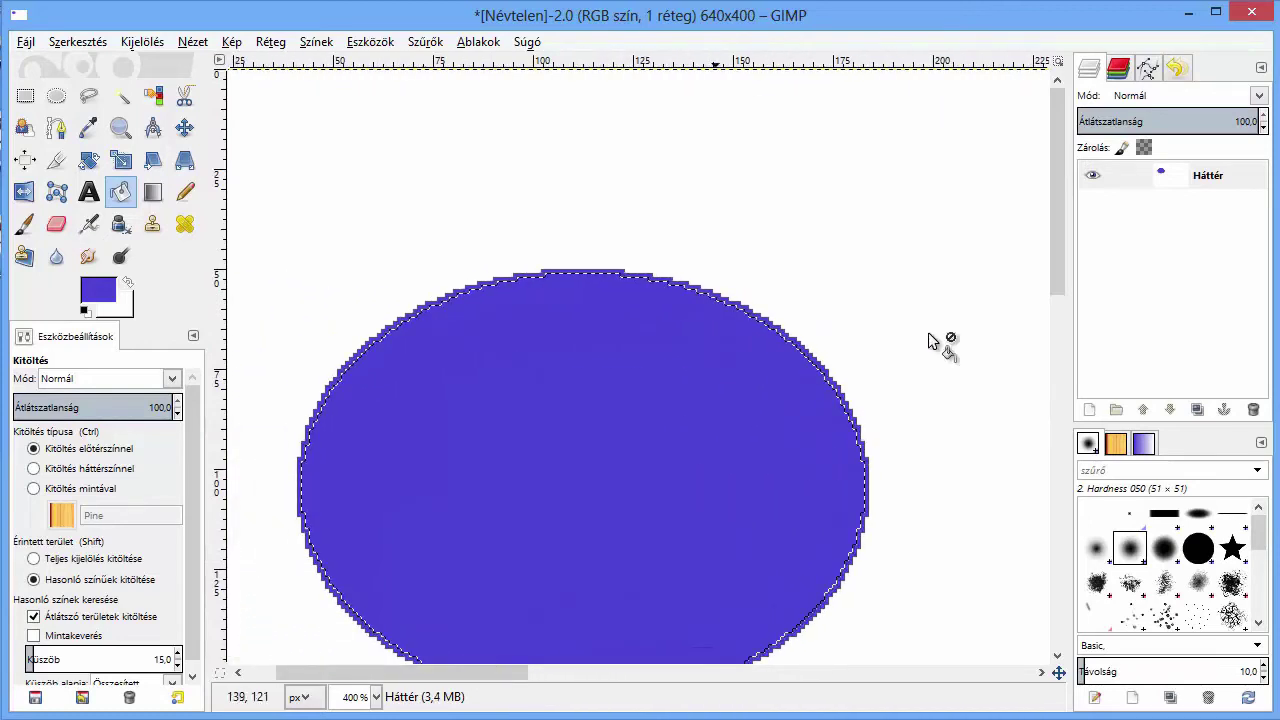
{"action": "left_click_drag", "start_coordinate": [1060, 225], "coordinate": [1068, 278]}
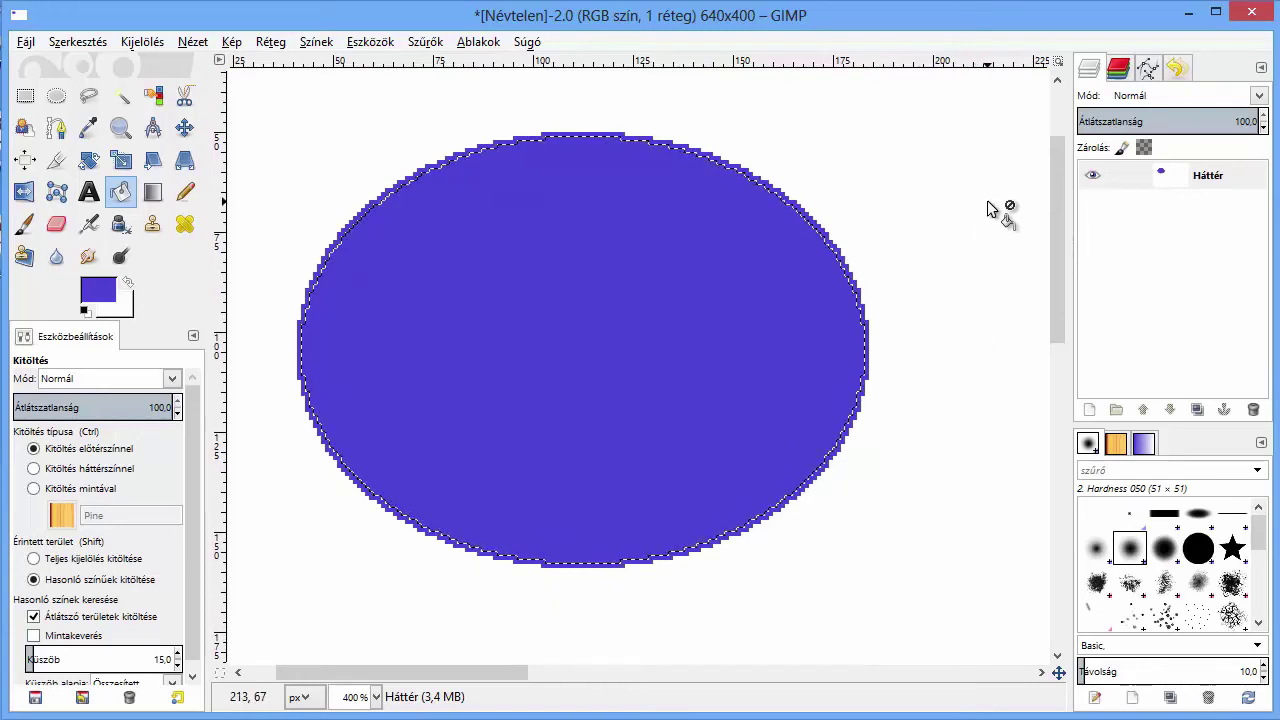
{"action": "scroll", "coordinate": [987, 207], "scroll_direction": "down", "scroll_amount": 3}
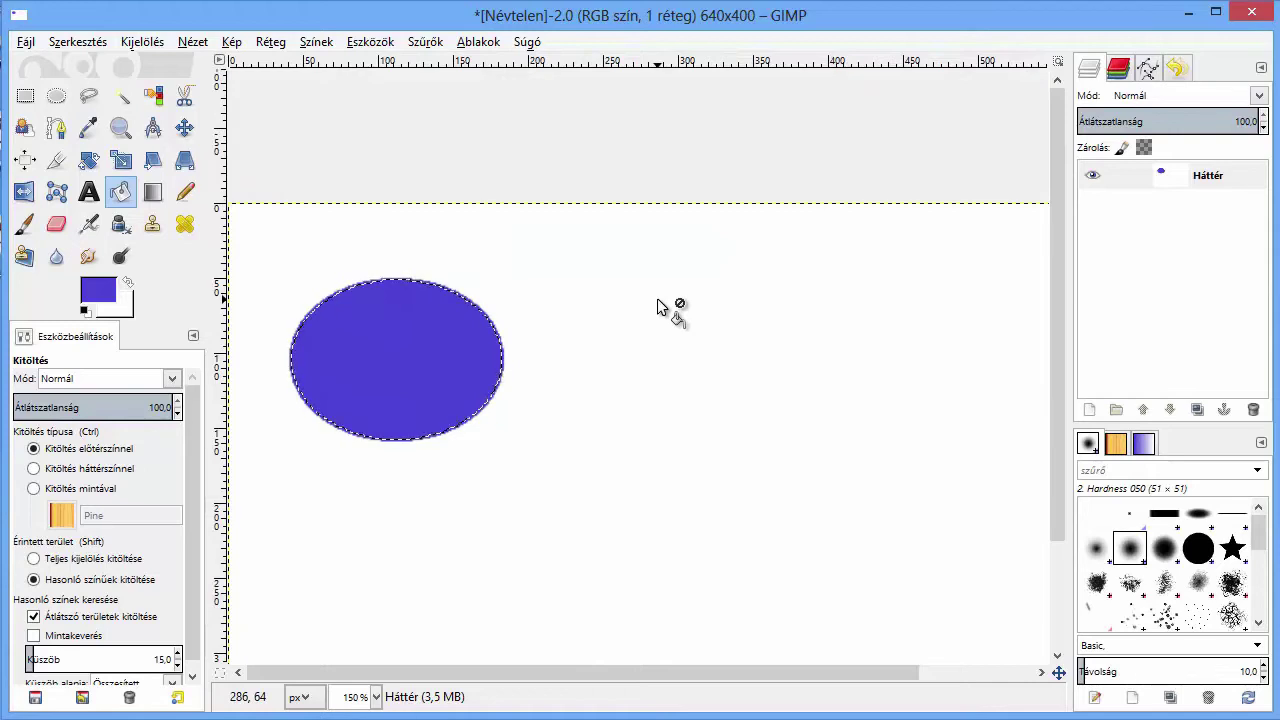
{"action": "scroll", "coordinate": [657, 298], "scroll_direction": "up", "scroll_amount": 1}
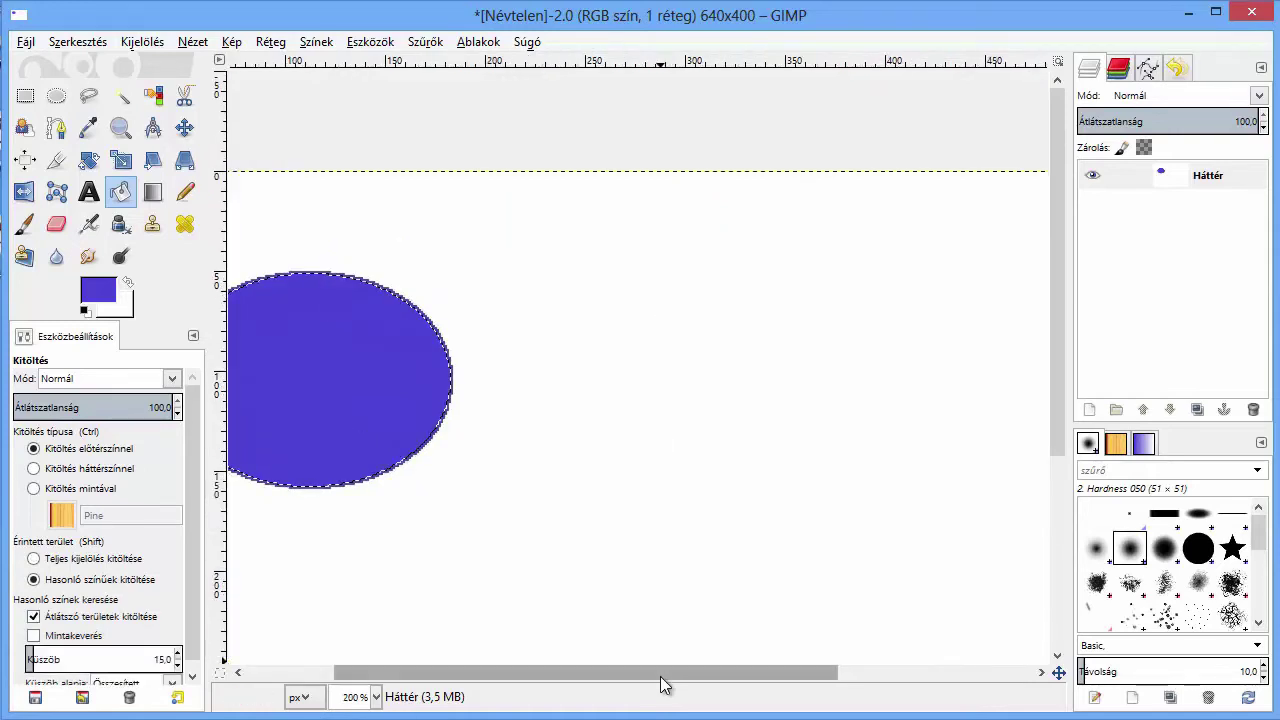
{"action": "left_click_drag", "start_coordinate": [663, 672], "coordinate": [575, 672]}
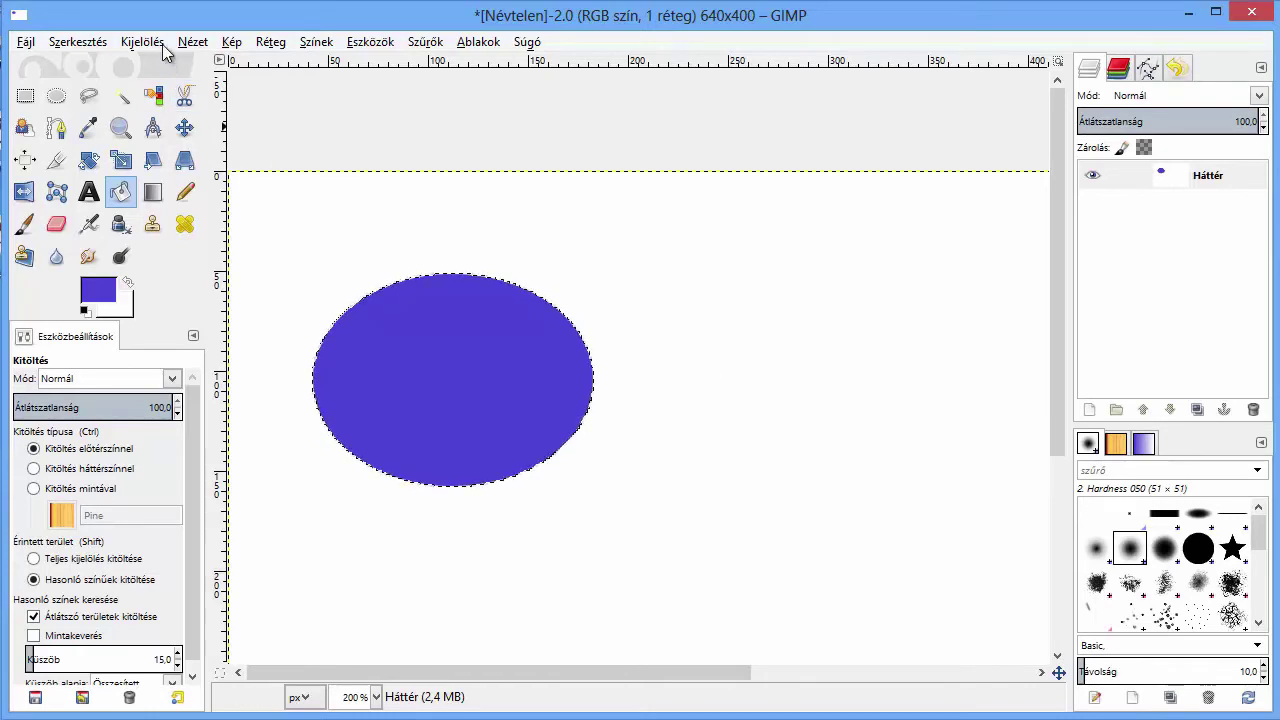
- Reset the foreground and background colours to default black and white
{"action": "left_click", "coordinate": [101, 44]}
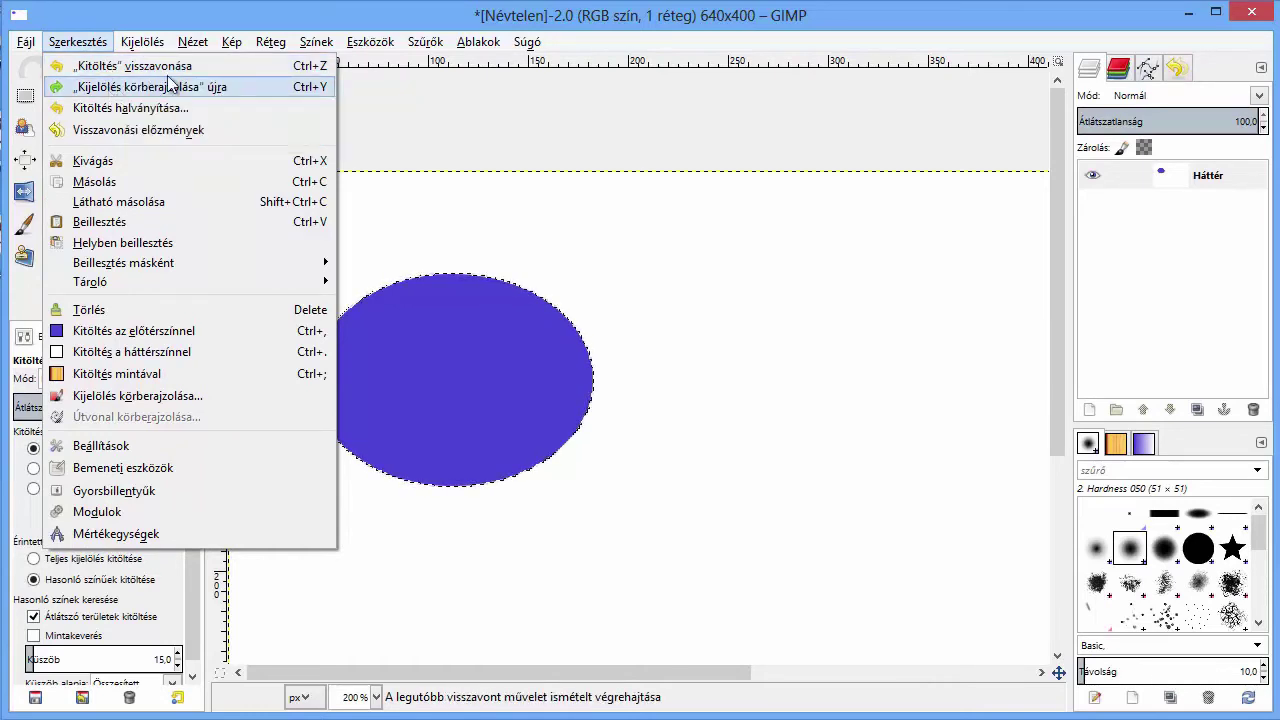
{"action": "left_click", "coordinate": [192, 42]}
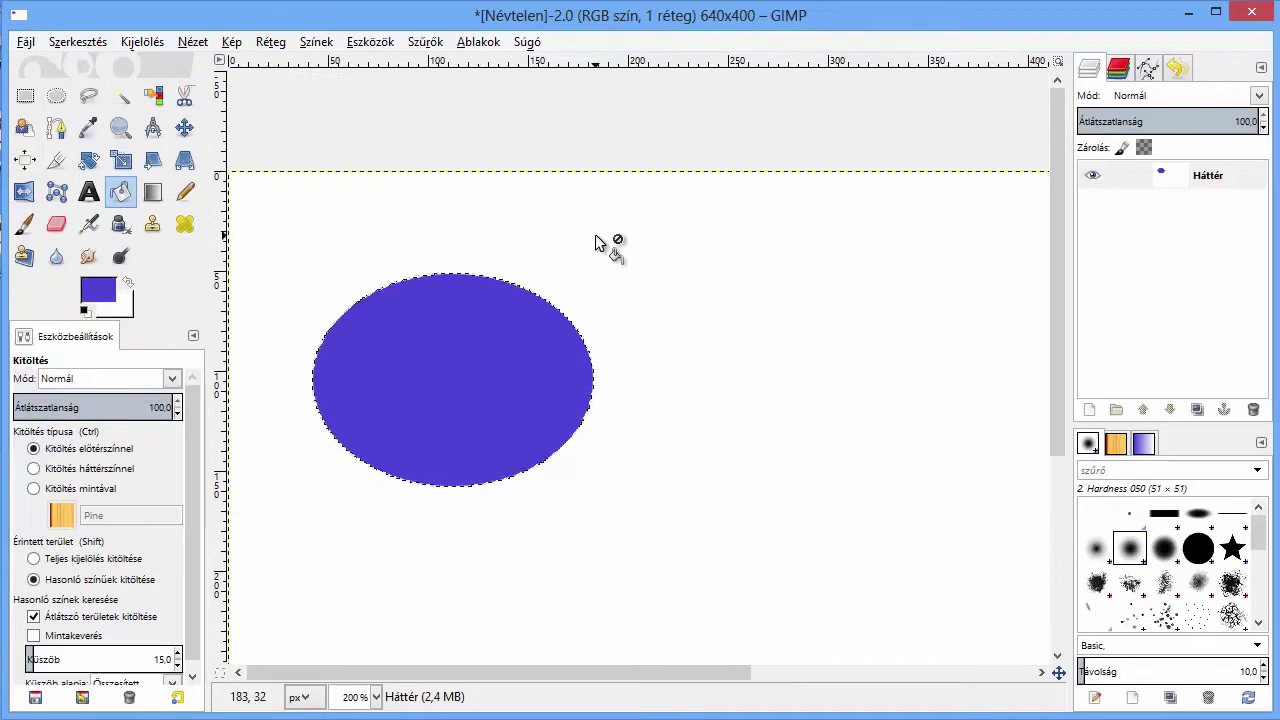
{"action": "left_click", "coordinate": [84, 313]}
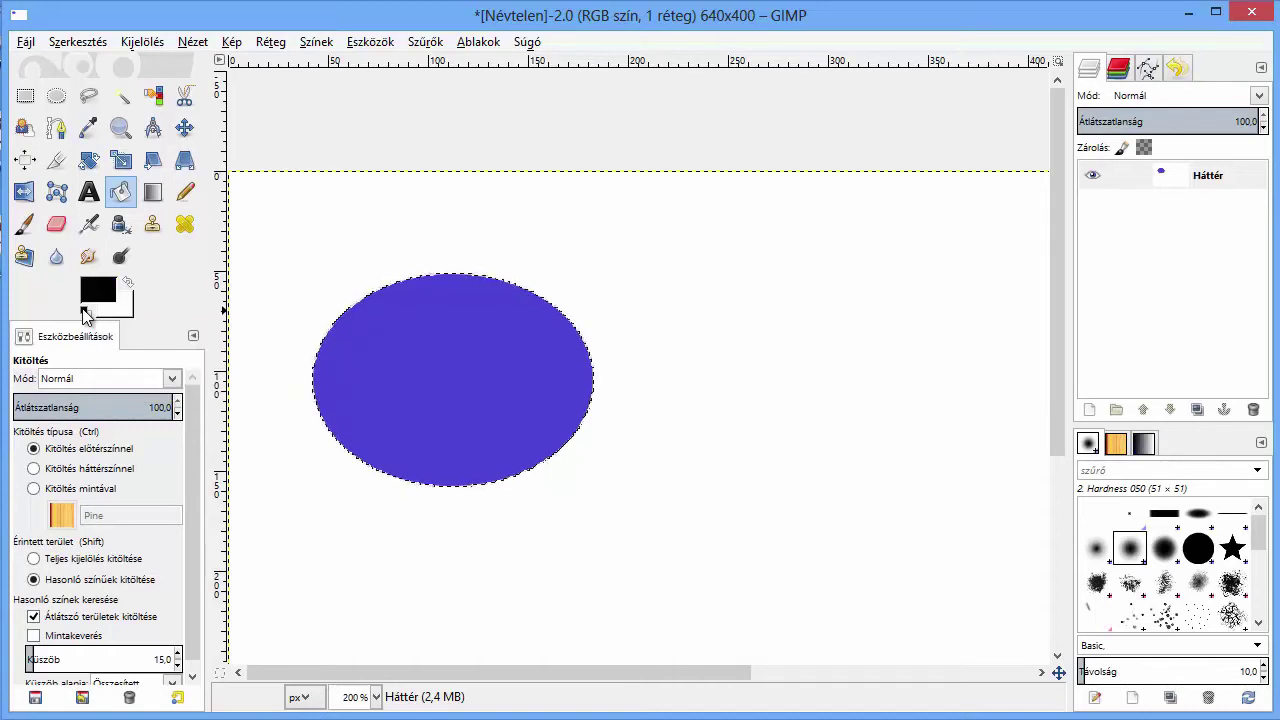
- Stroke the ellipse with a 2 px black solid outline, then select none
{"action": "left_click", "coordinate": [78, 42]}
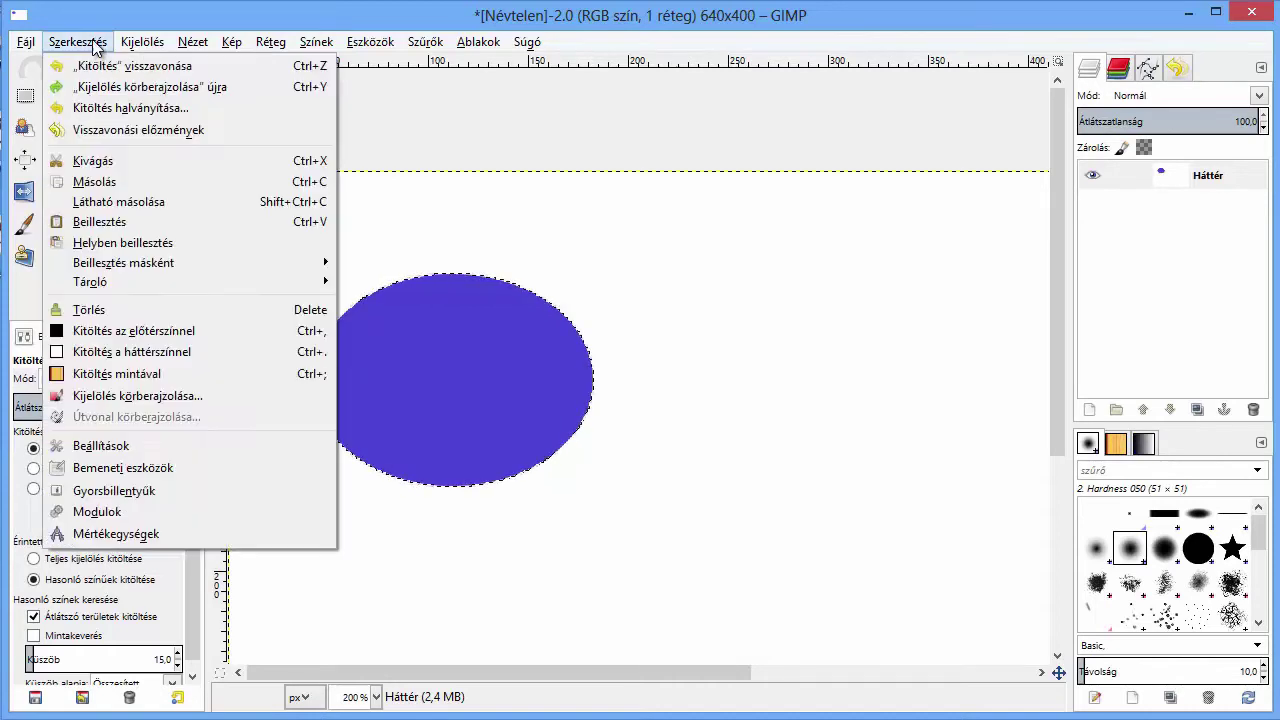
{"action": "left_click", "coordinate": [157, 397]}
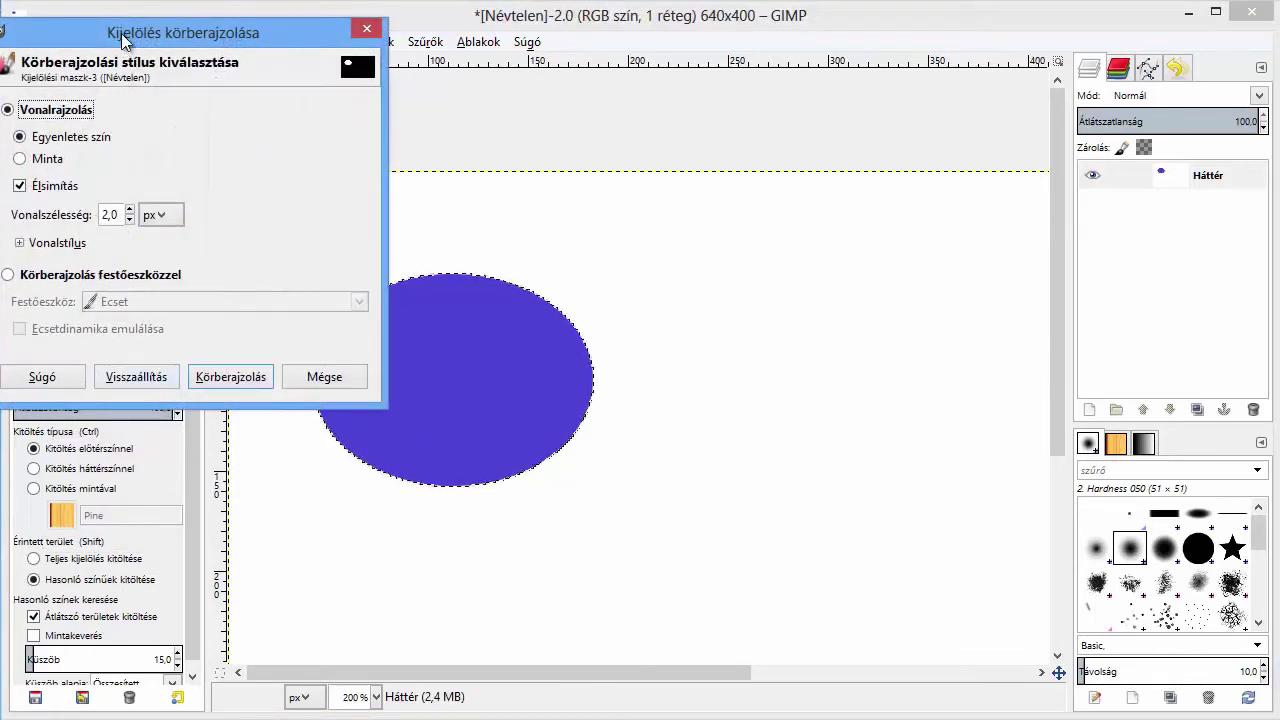
{"action": "left_click_drag", "start_coordinate": [125, 40], "coordinate": [252, 54]}
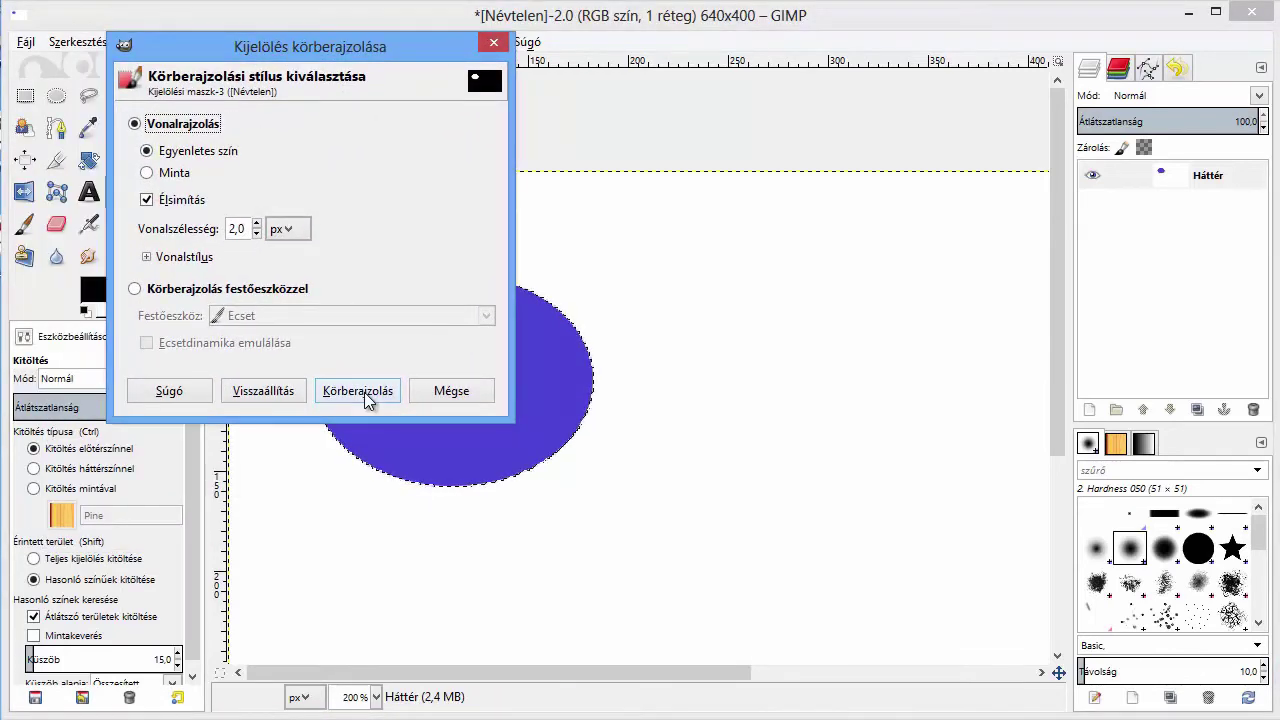
{"action": "left_click", "coordinate": [362, 393]}
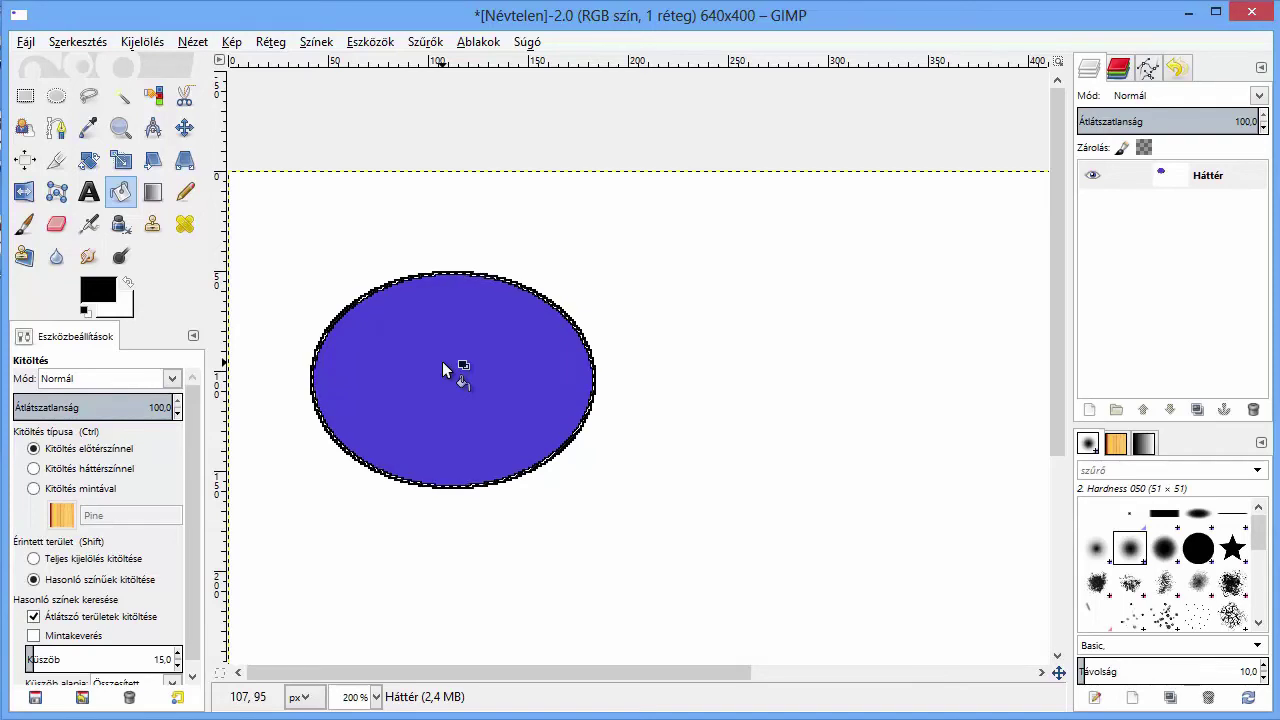
{"action": "left_click", "coordinate": [157, 49]}
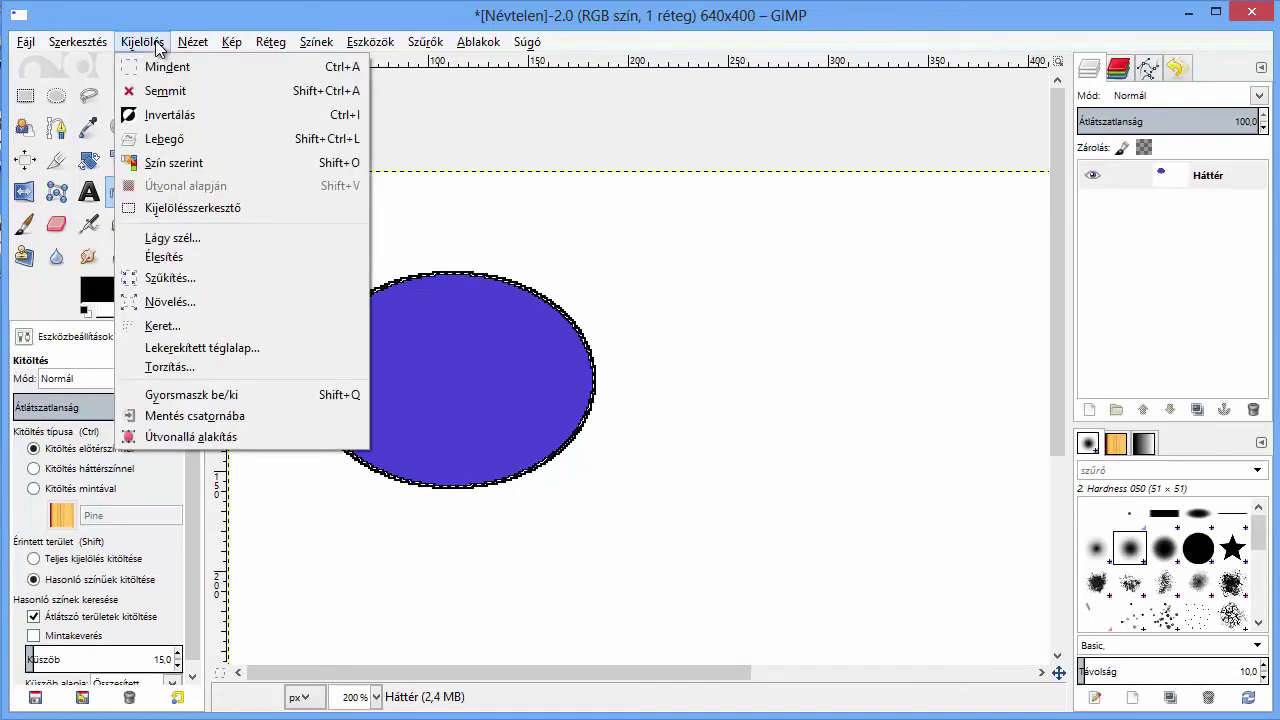
{"action": "left_click", "coordinate": [168, 92]}
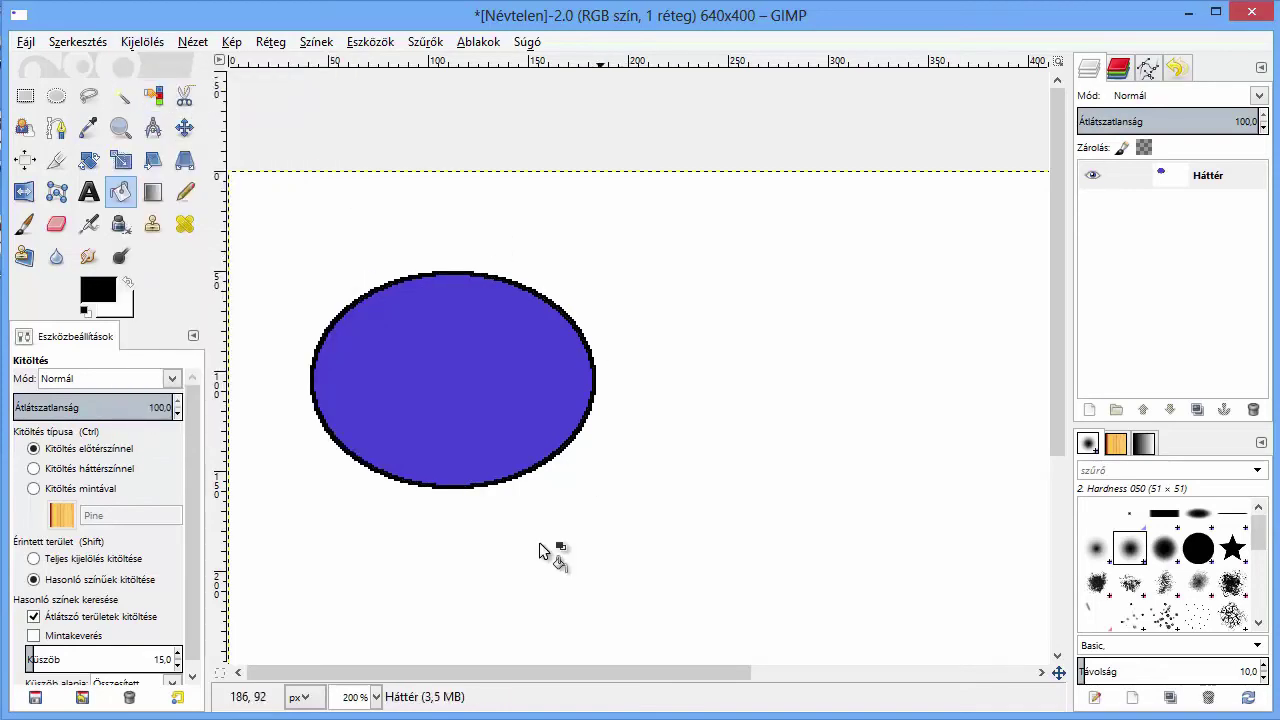
{"action": "mouse_move", "coordinate": [475, 712]}
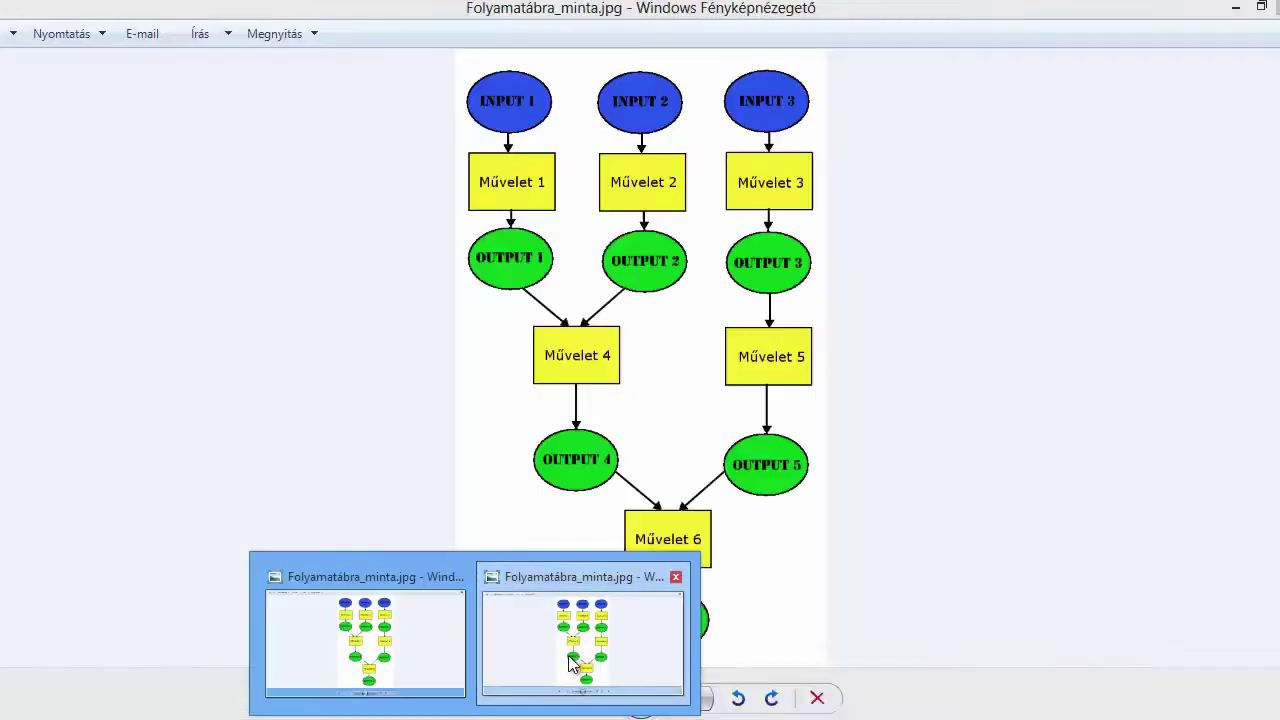
{"action": "left_click", "coordinate": [568, 655]}
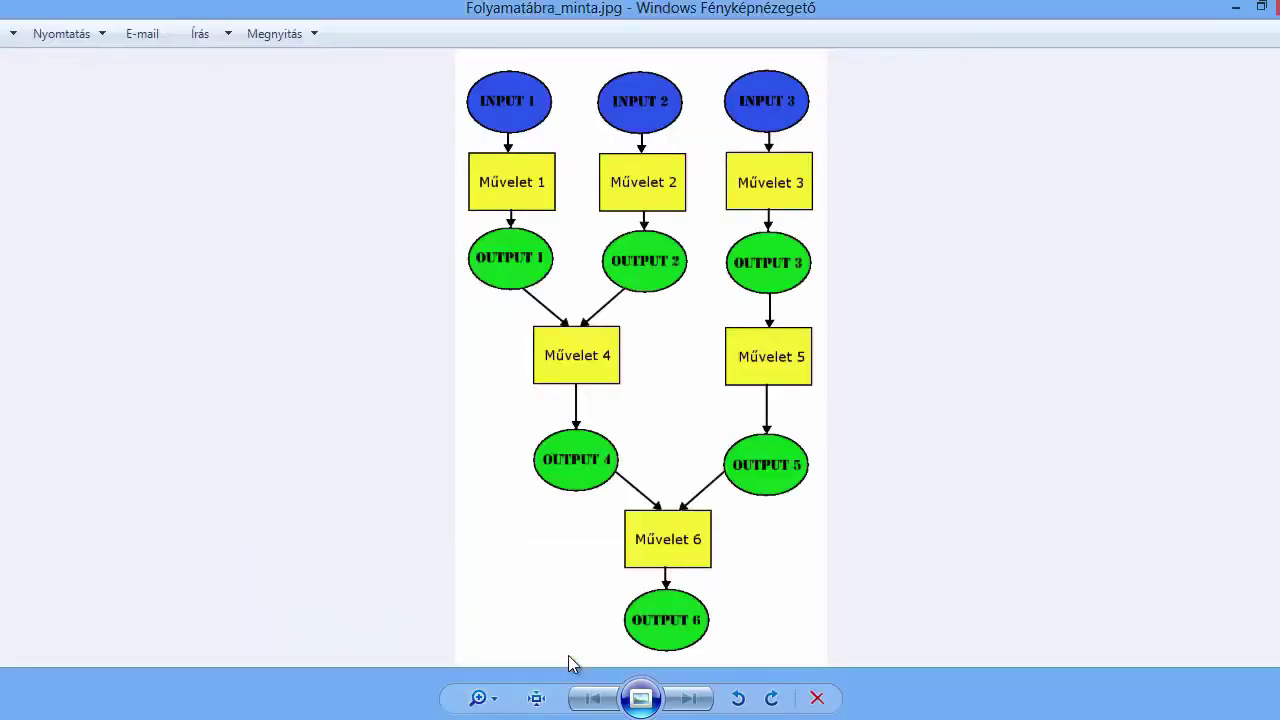
{"action": "left_click", "coordinate": [1237, 12]}
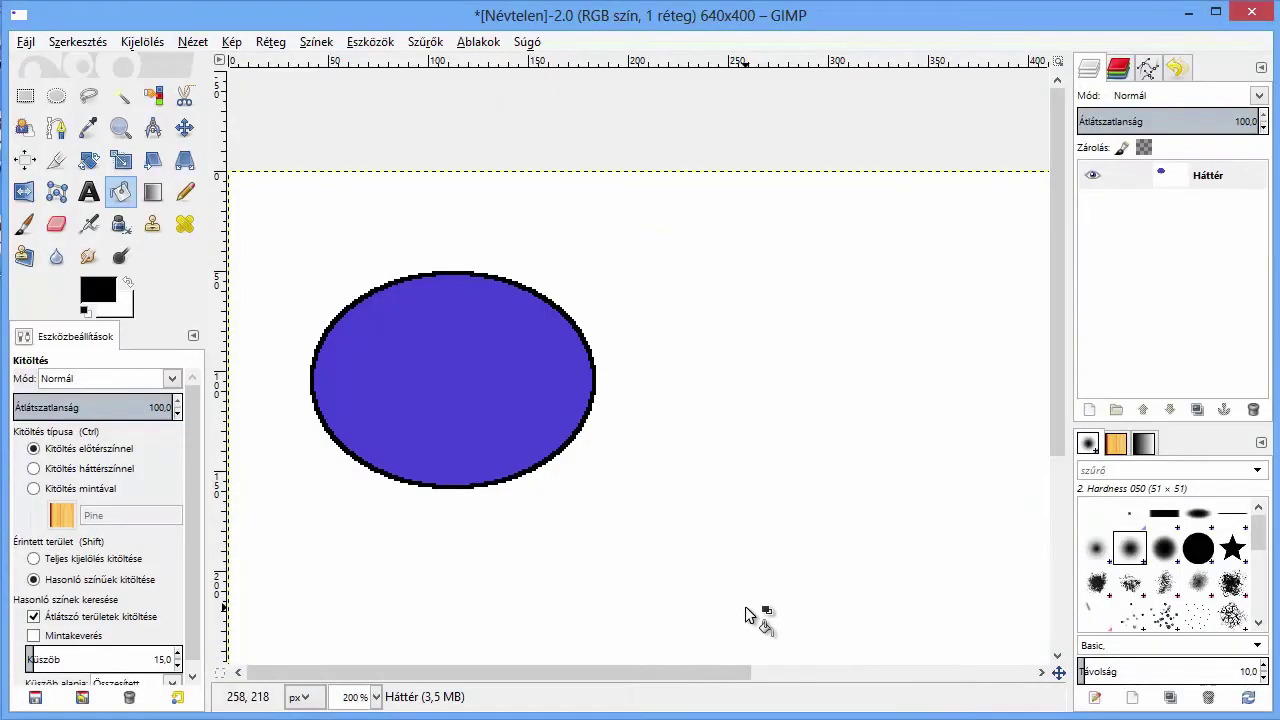
- Zoom out to 100% and drop a horizontal guide at y≈47 along the ellipse's top
{"action": "scroll", "coordinate": [745, 606], "scroll_direction": "down", "scroll_amount": 1, "text": "ctrl"}
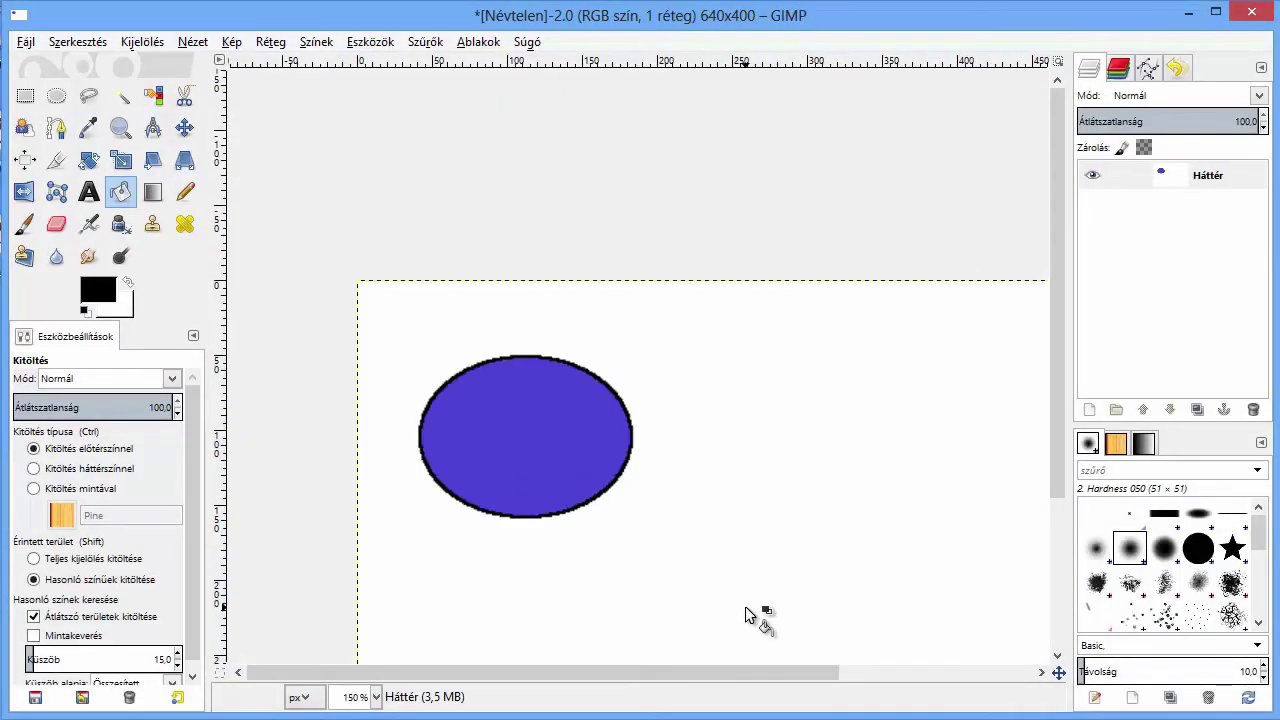
{"action": "scroll", "coordinate": [770, 684], "scroll_direction": "right", "scroll_amount": 3}
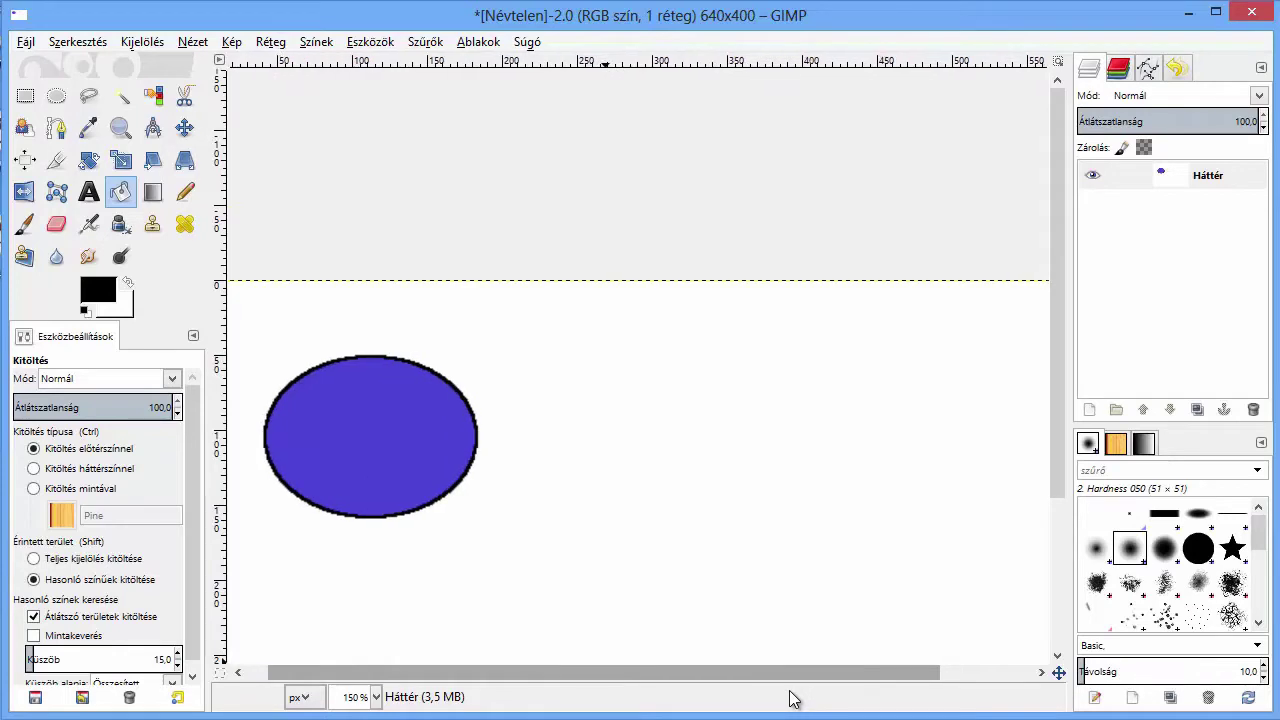
{"action": "scroll", "coordinate": [726, 350], "scroll_direction": "down", "scroll_amount": 1, "text": "ctrl"}
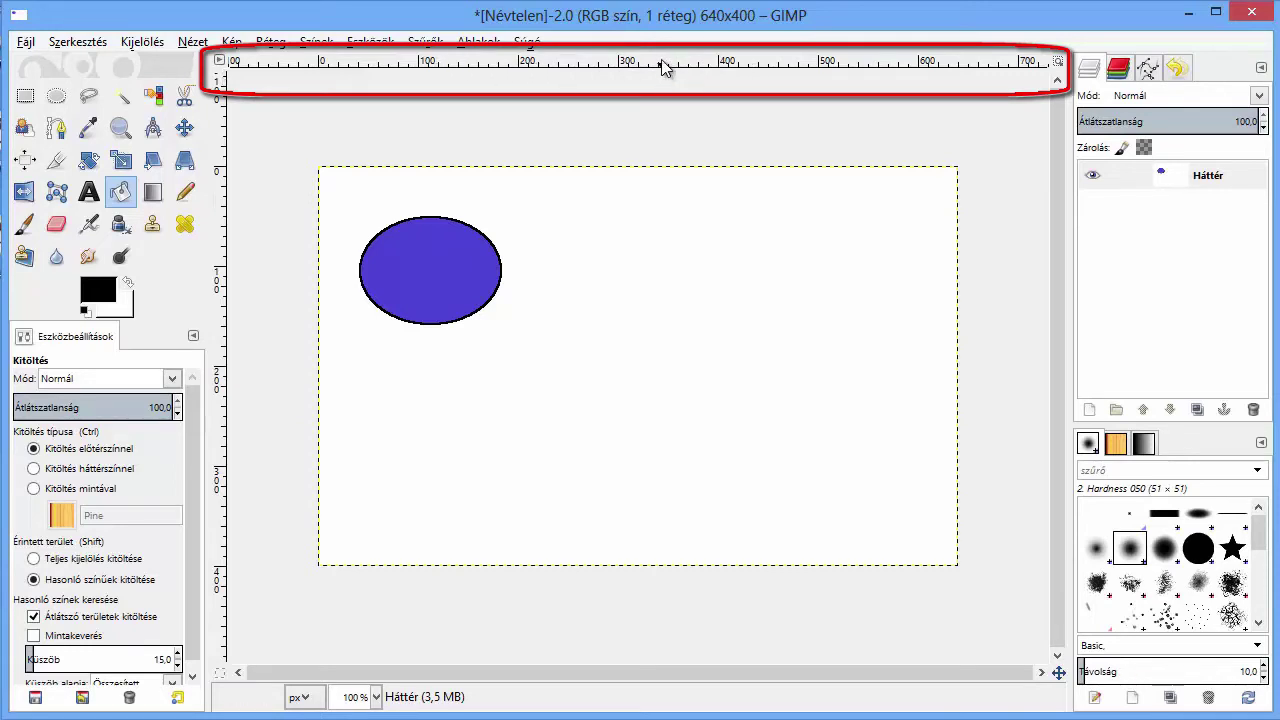
{"action": "left_click_drag", "start_coordinate": [661, 62], "coordinate": [666, 106]}
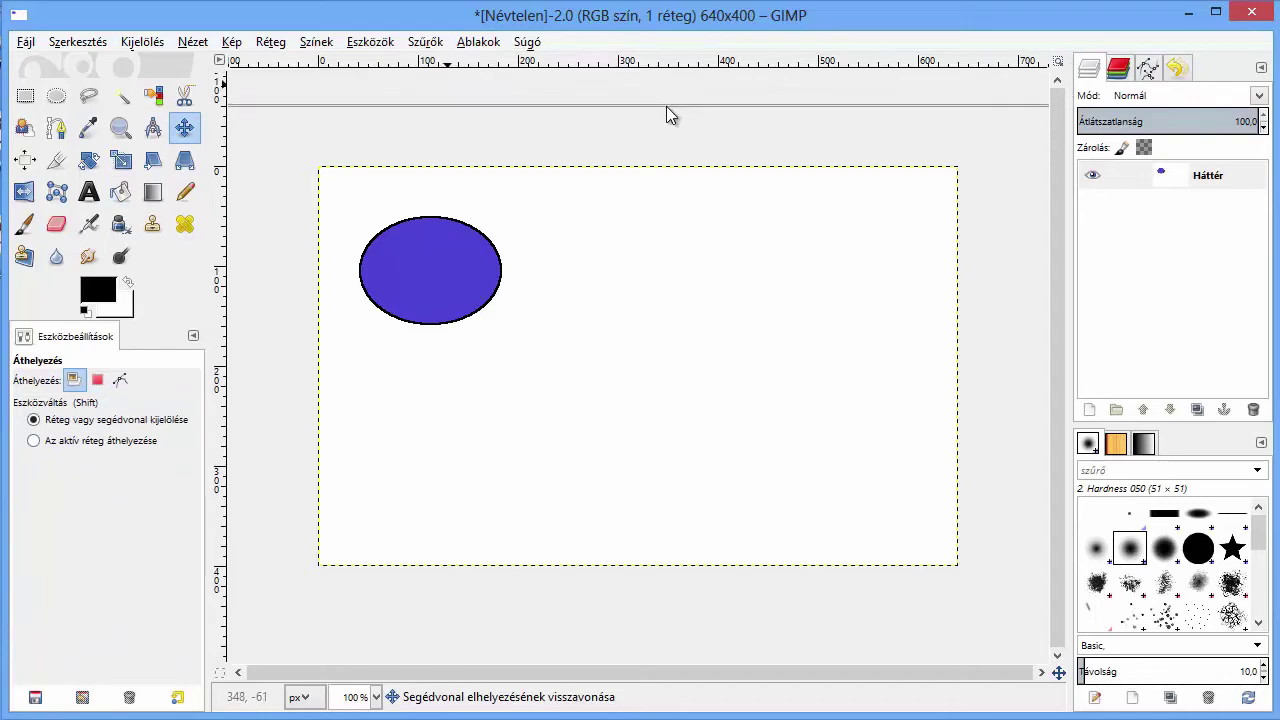
{"action": "left_click_drag", "start_coordinate": [666, 106], "coordinate": [665, 216]}
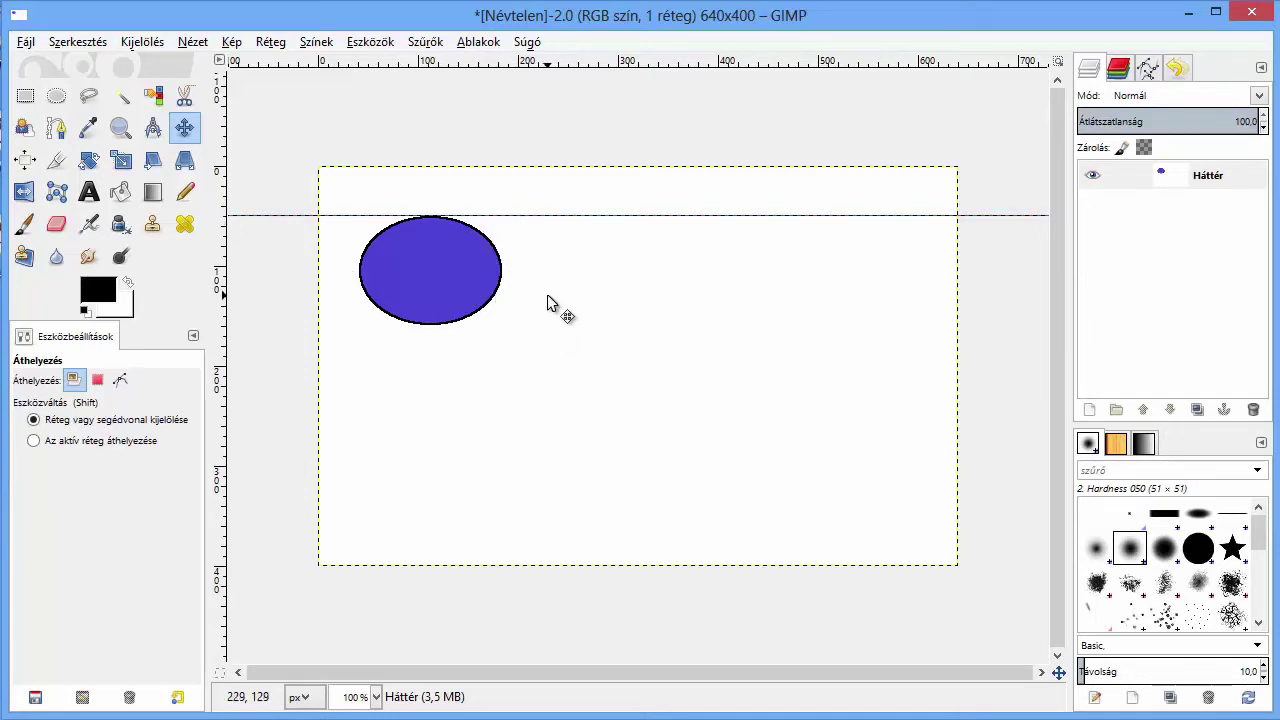
- Select the ellipse by colour-selecting the white background and inverting the selection
{"action": "left_click", "coordinate": [156, 98]}
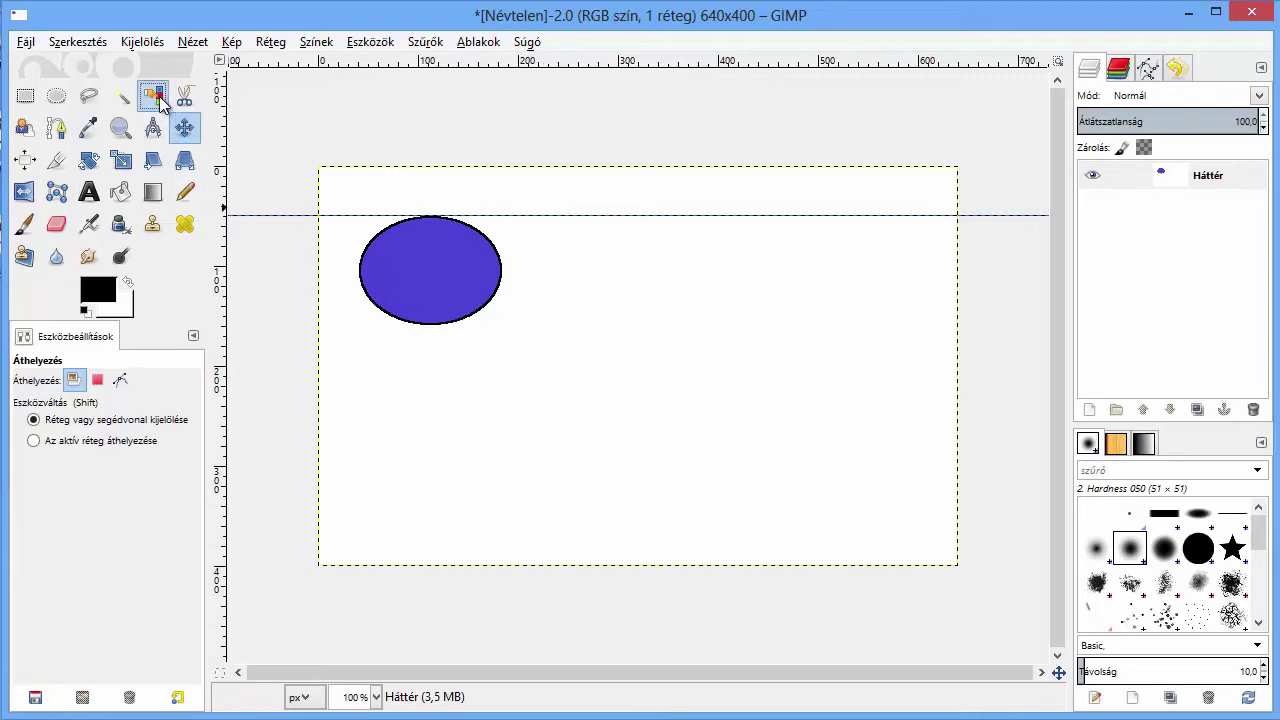
{"action": "left_click", "coordinate": [483, 408]}
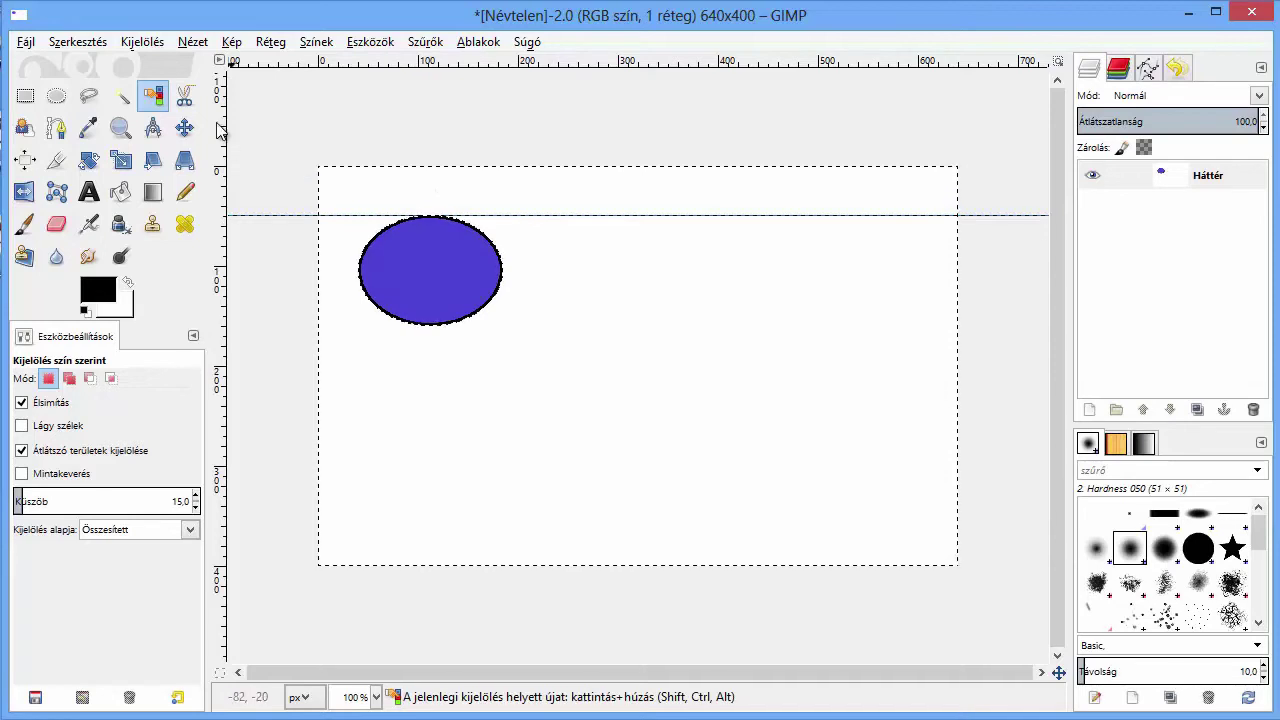
{"action": "left_click", "coordinate": [144, 44]}
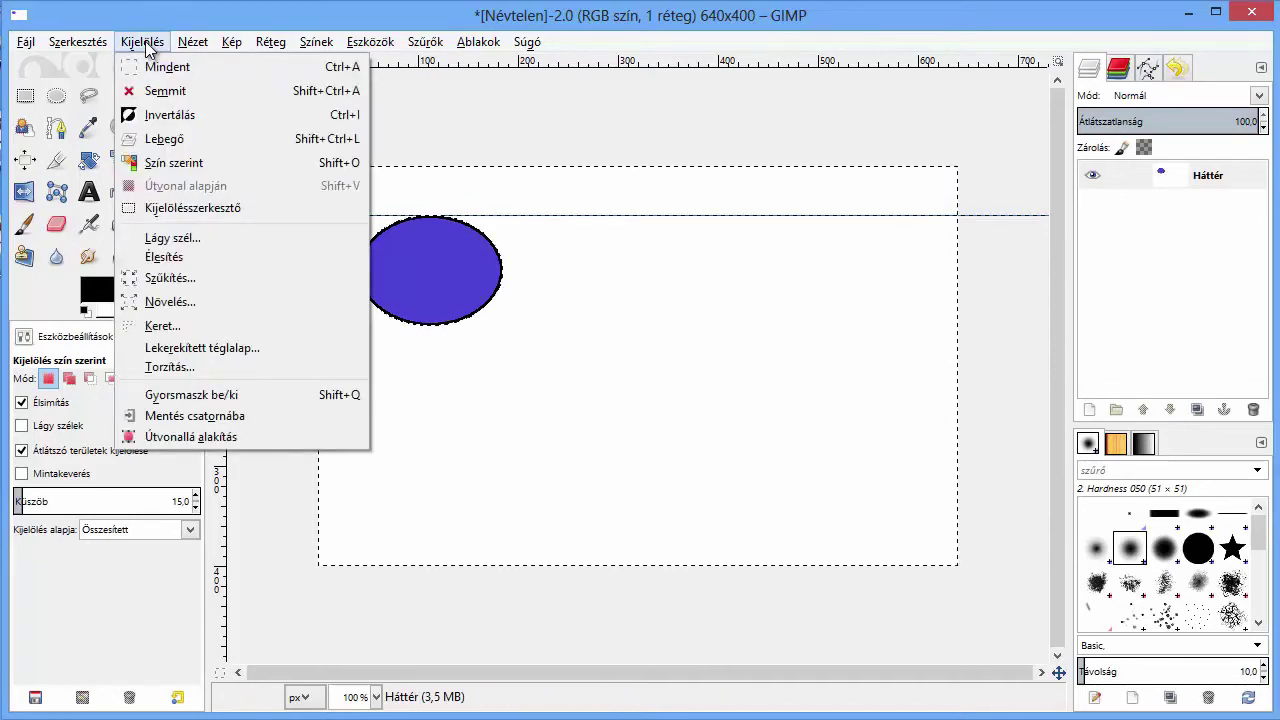
{"action": "left_click", "coordinate": [170, 118]}
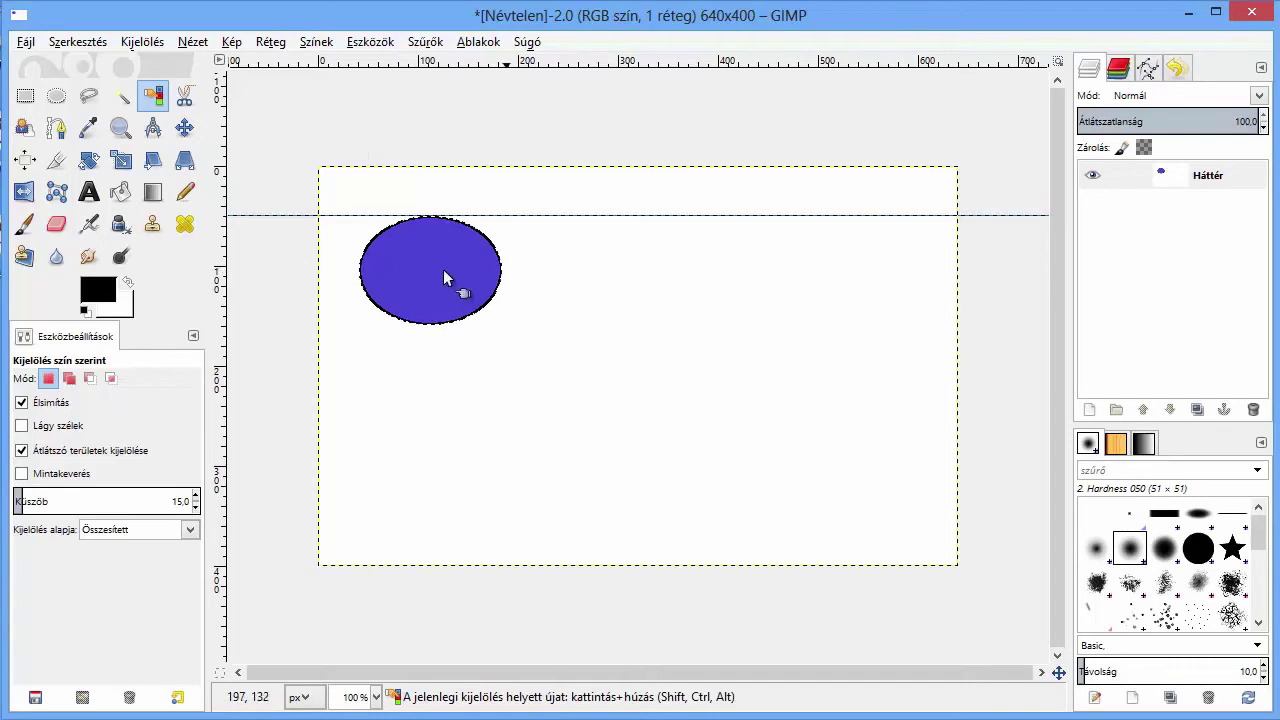
- Zoom to 200%, copy the ellipse and paste it as a floating selection
{"action": "scroll", "coordinate": [443, 259], "scroll_direction": "up", "scroll_amount": 1}
{"action": "scroll", "coordinate": [443, 259], "scroll_direction": "up", "scroll_amount": 1}
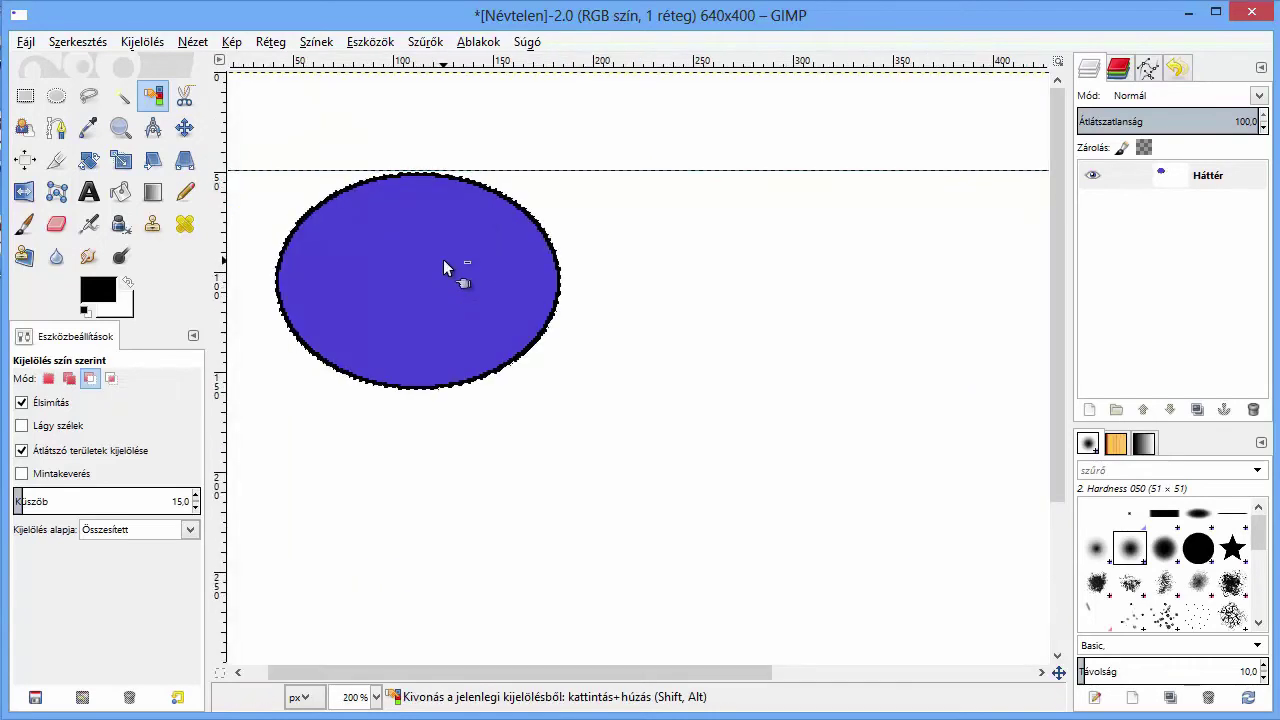
{"action": "scroll", "coordinate": [443, 259], "scroll_direction": "up", "scroll_amount": 1}
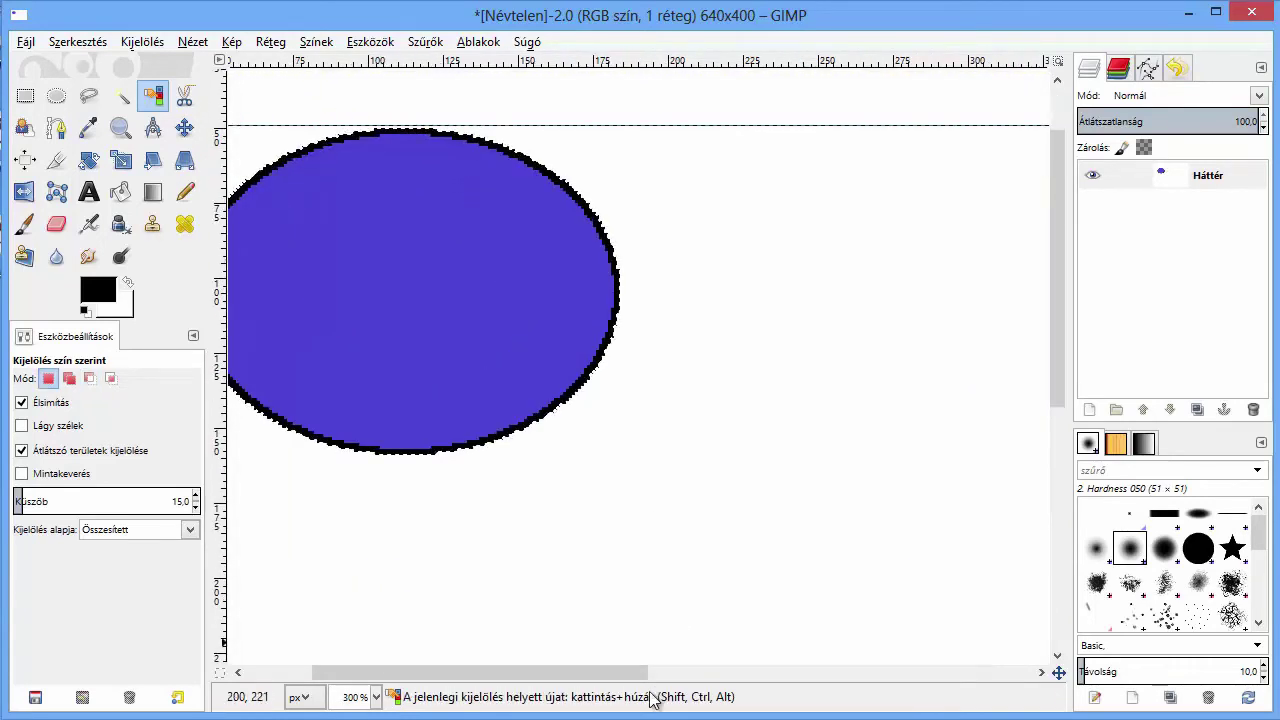
{"action": "left_click_drag", "start_coordinate": [643, 672], "coordinate": [604, 694]}
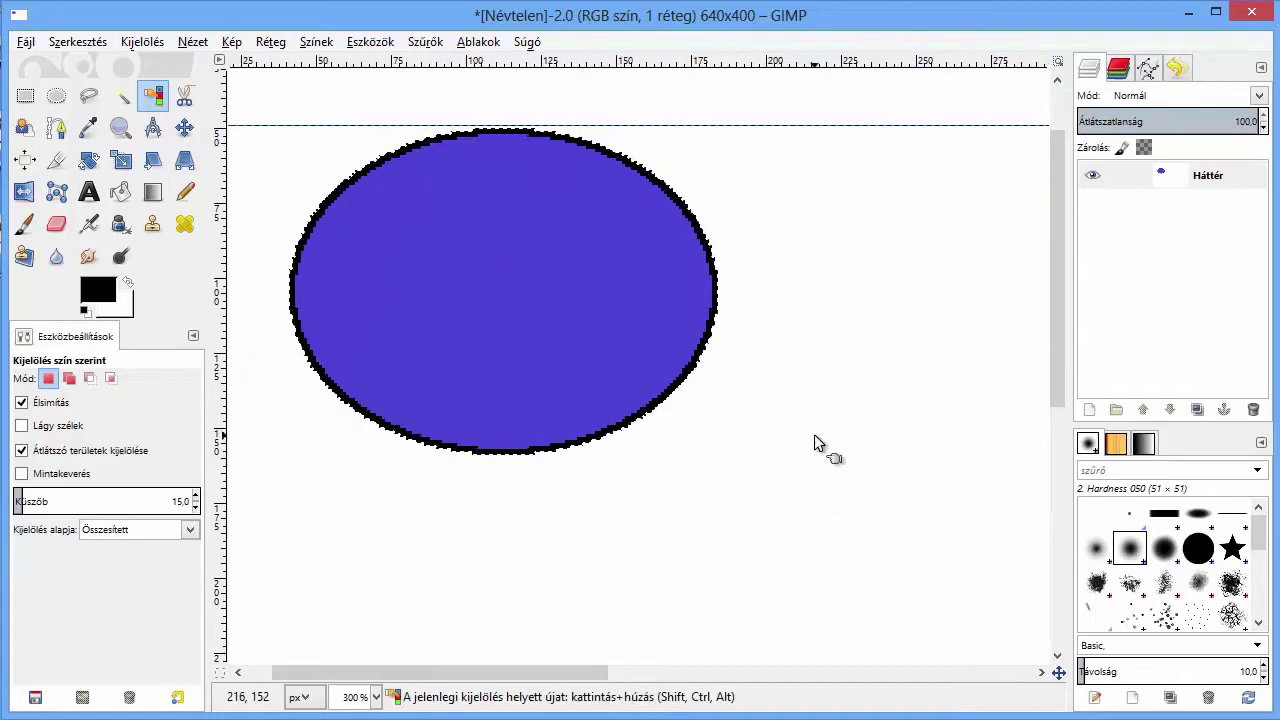
{"action": "scroll", "coordinate": [814, 436], "scroll_direction": "down", "scroll_amount": 1}
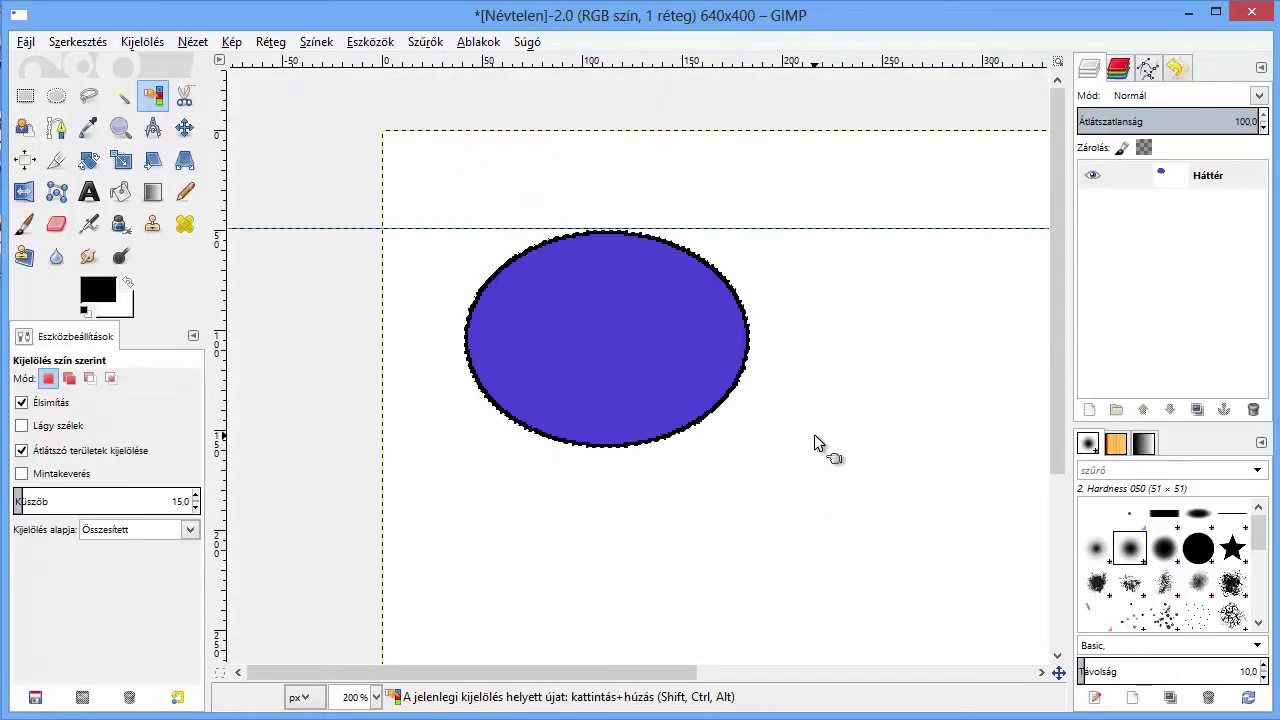
{"action": "left_click_drag", "start_coordinate": [675, 680], "coordinate": [691, 680]}
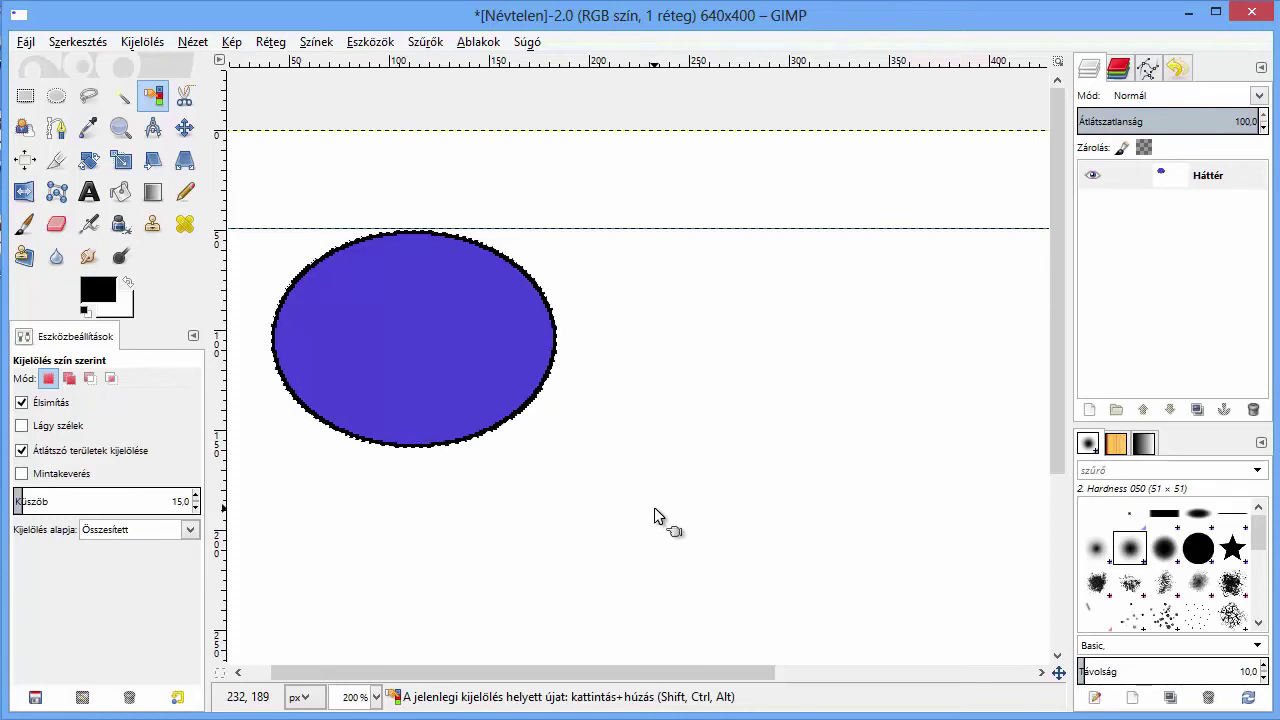
{"action": "key", "text": "ctrl"}
{"action": "key", "text": "ctrl+c"}
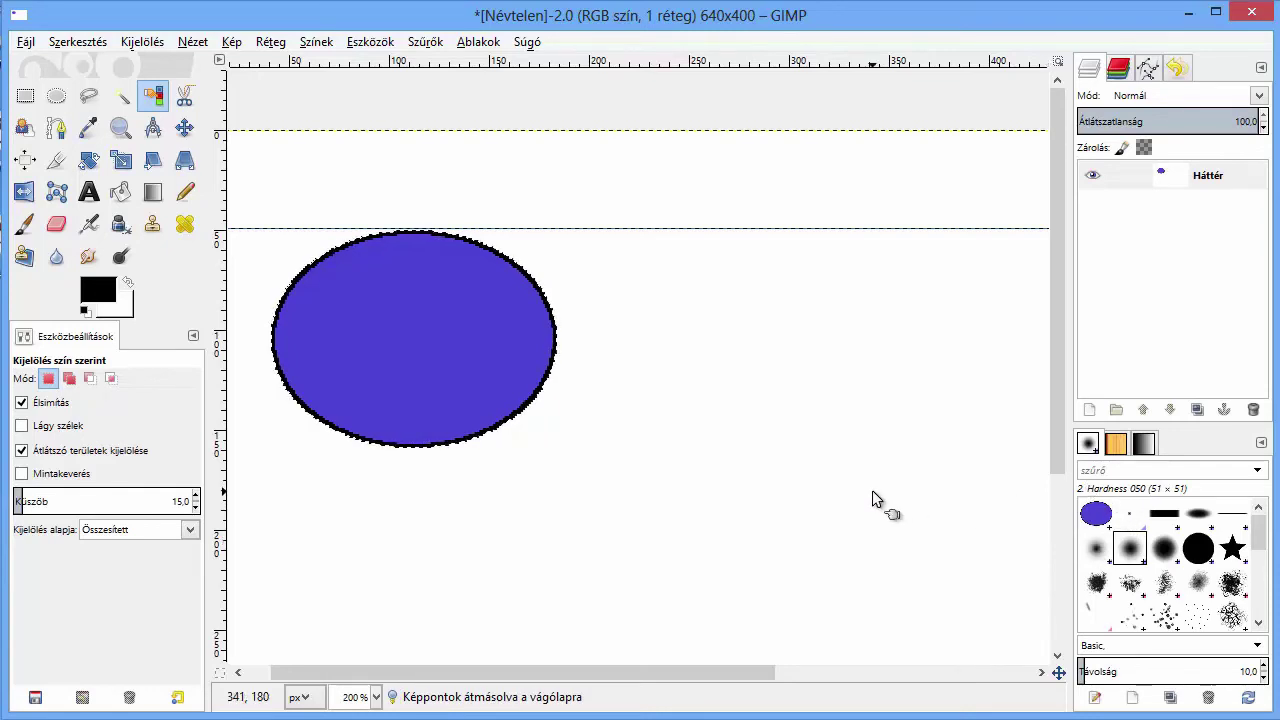
{"action": "key", "text": "ctrl+v"}
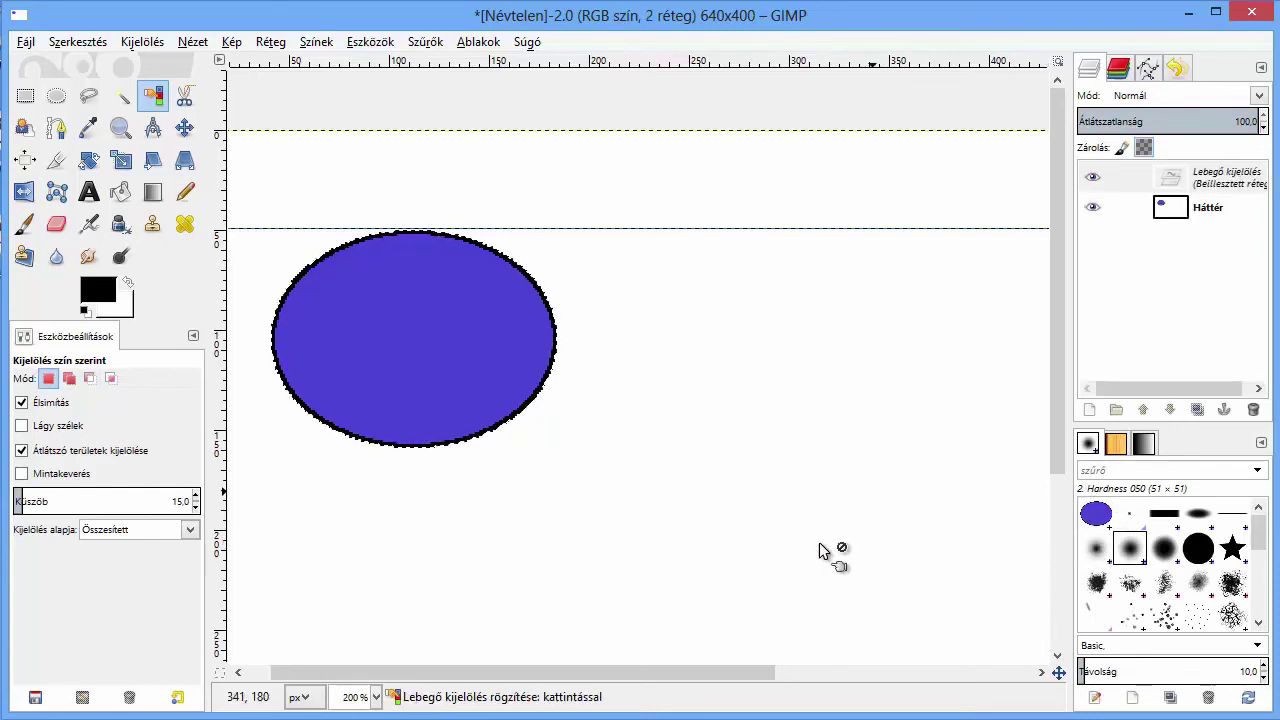
- Move the pasted ellipse about 203 px right of the original, level along the guide
{"action": "left_click_drag", "start_coordinate": [737, 674], "coordinate": [752, 674]}
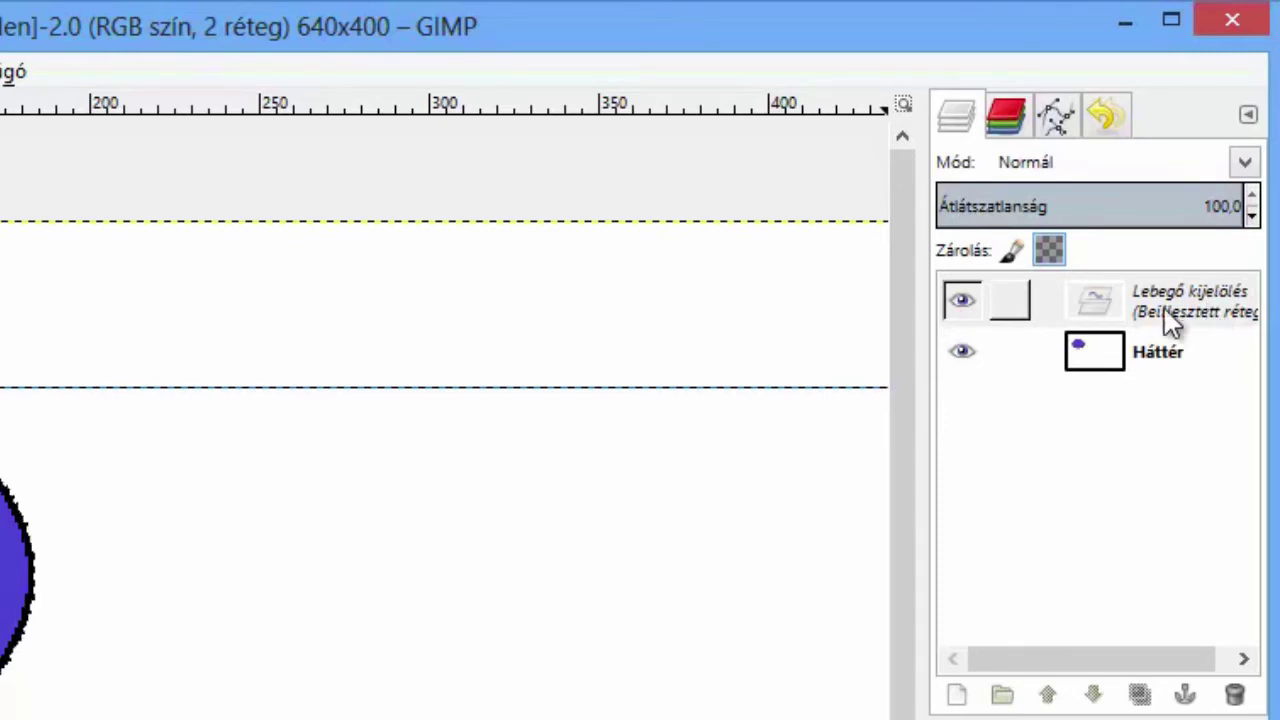
{"action": "left_click_drag", "start_coordinate": [1143, 360], "coordinate": [25, 590]}
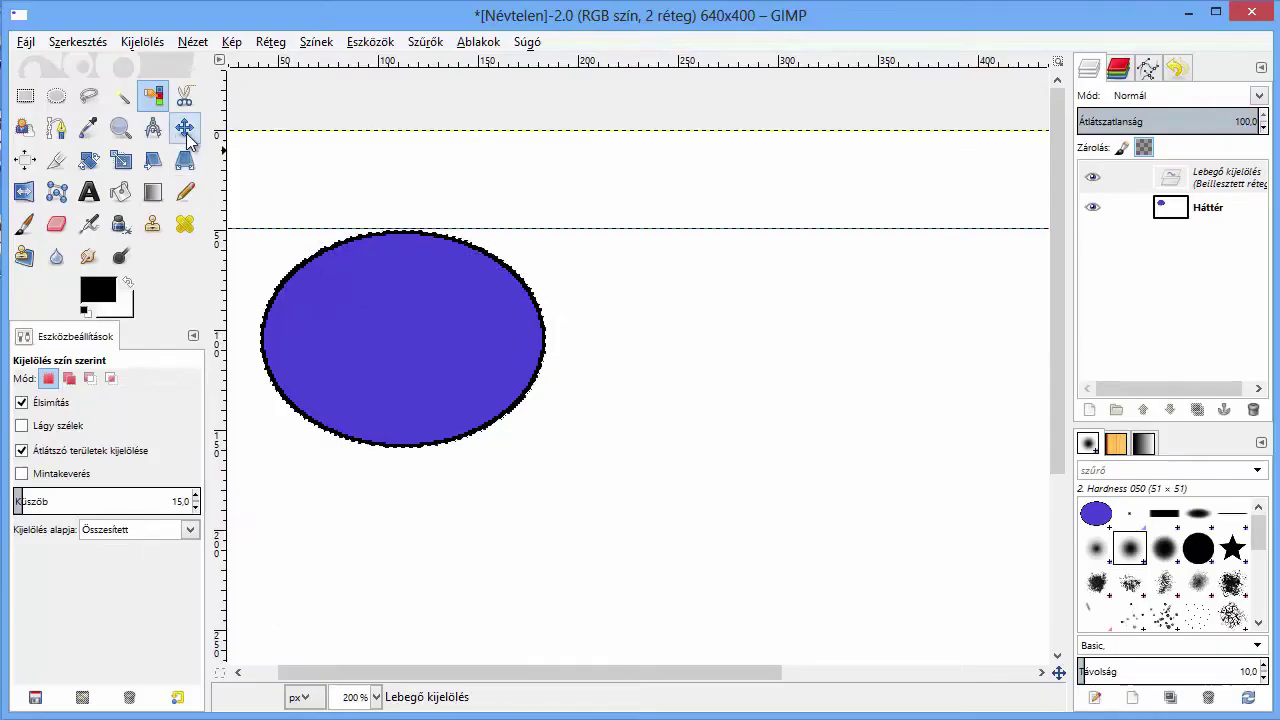
{"action": "left_click", "coordinate": [185, 129]}
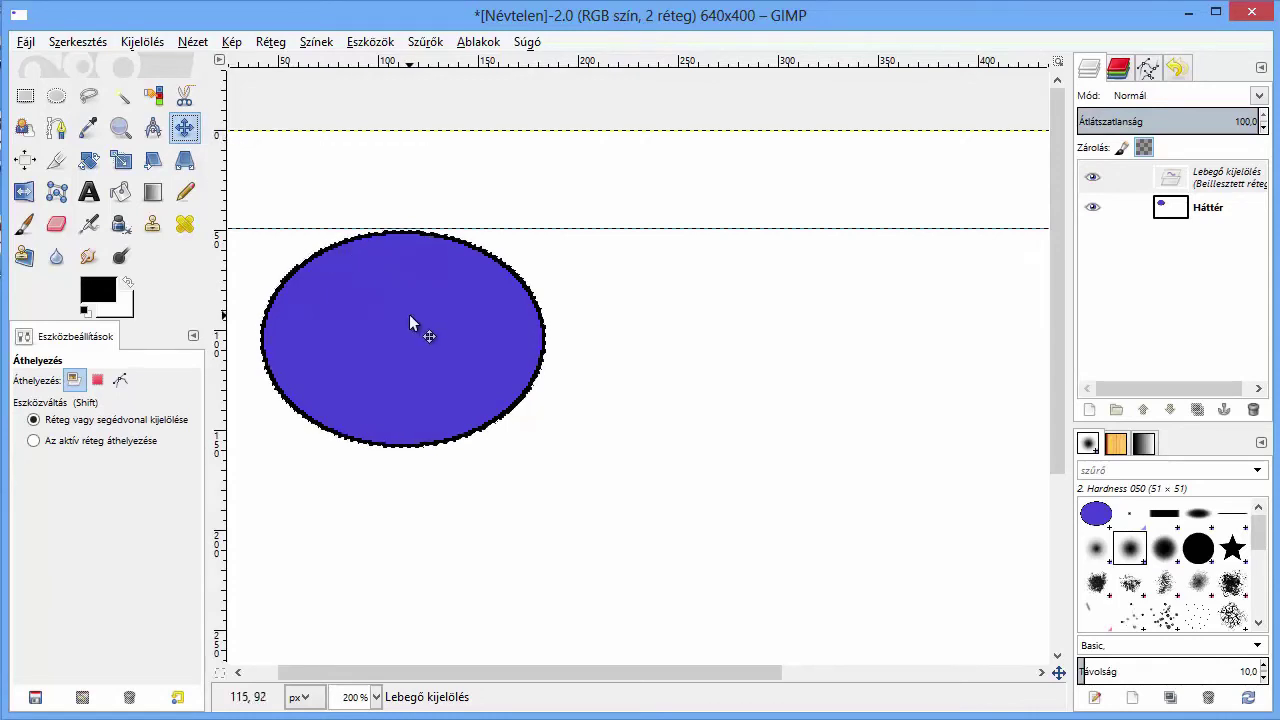
{"action": "left_click_drag", "start_coordinate": [409, 314], "coordinate": [802, 316]}
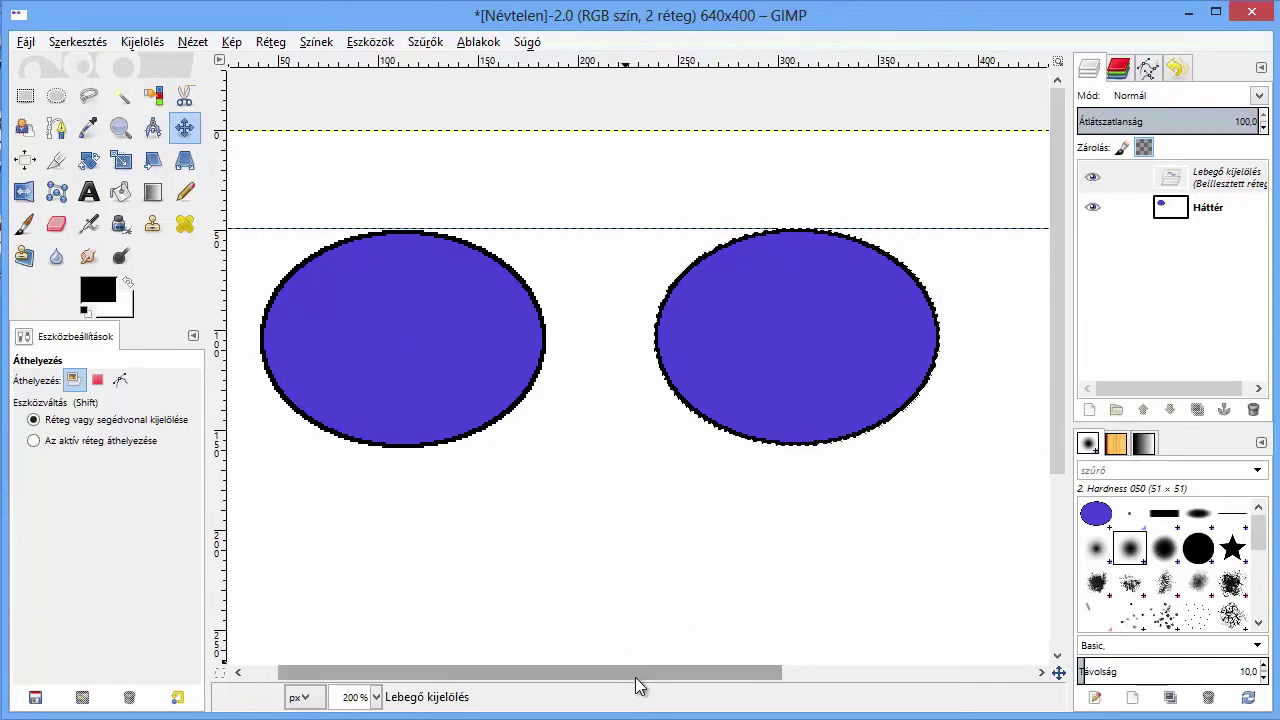
{"action": "left_click_drag", "start_coordinate": [639, 680], "coordinate": [842, 677]}
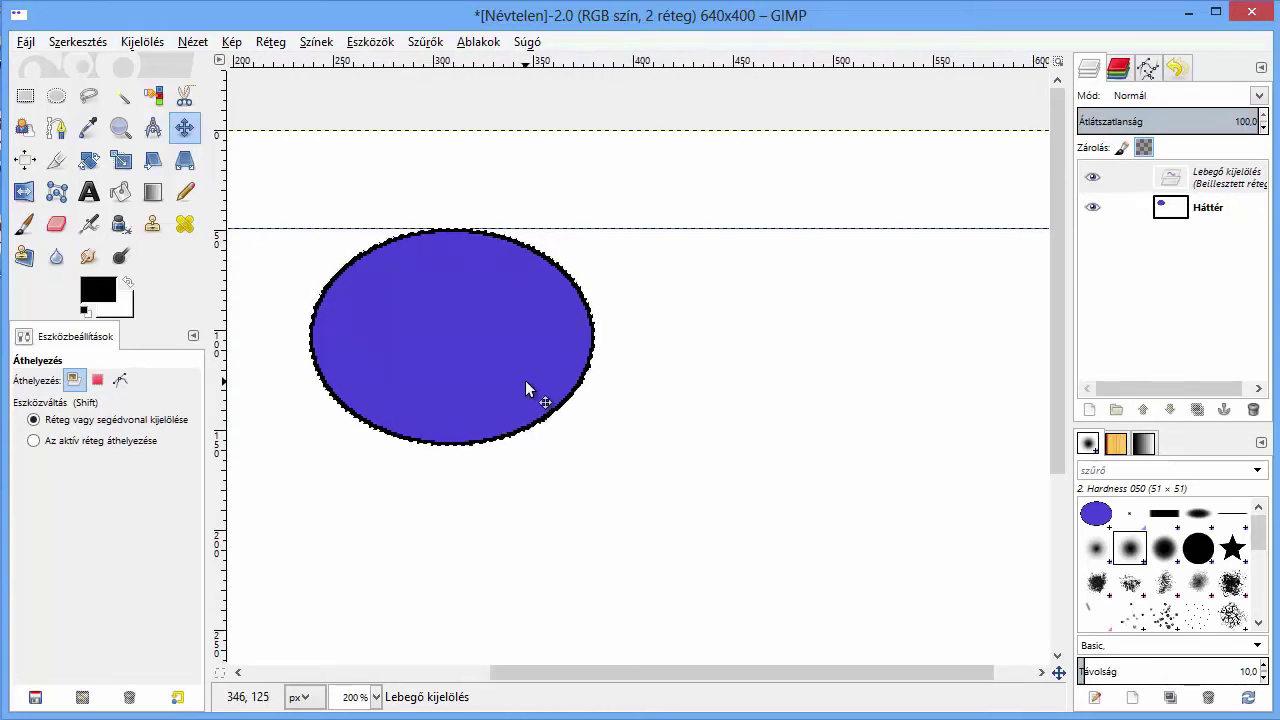
{"action": "key", "text": "shift+m"}
{"action": "key", "text": "m"}
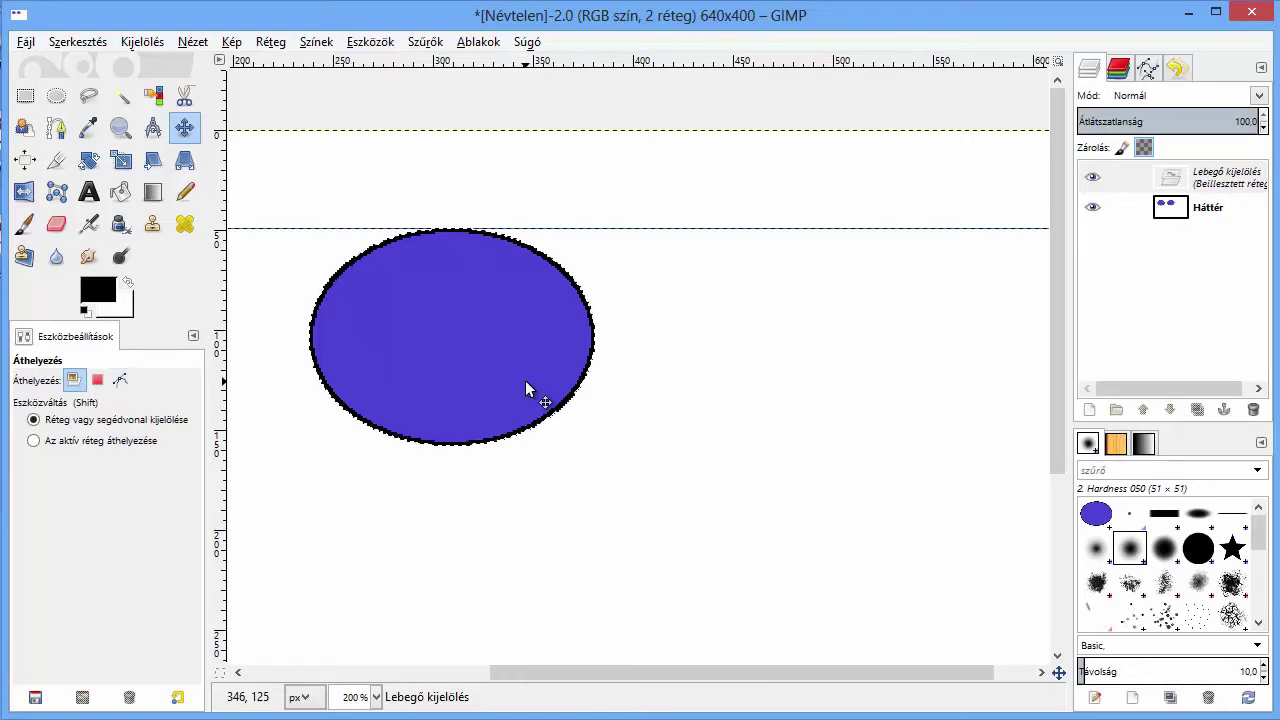
{"action": "mouse_move", "coordinate": [453, 330]}
{"action": "left_mouse_down"}
{"action": "mouse_move", "coordinate": [548, 405]}
{"action": "mouse_move", "coordinate": [810, 420]}
{"action": "mouse_move", "coordinate": [860, 327]}
{"action": "left_mouse_up"}
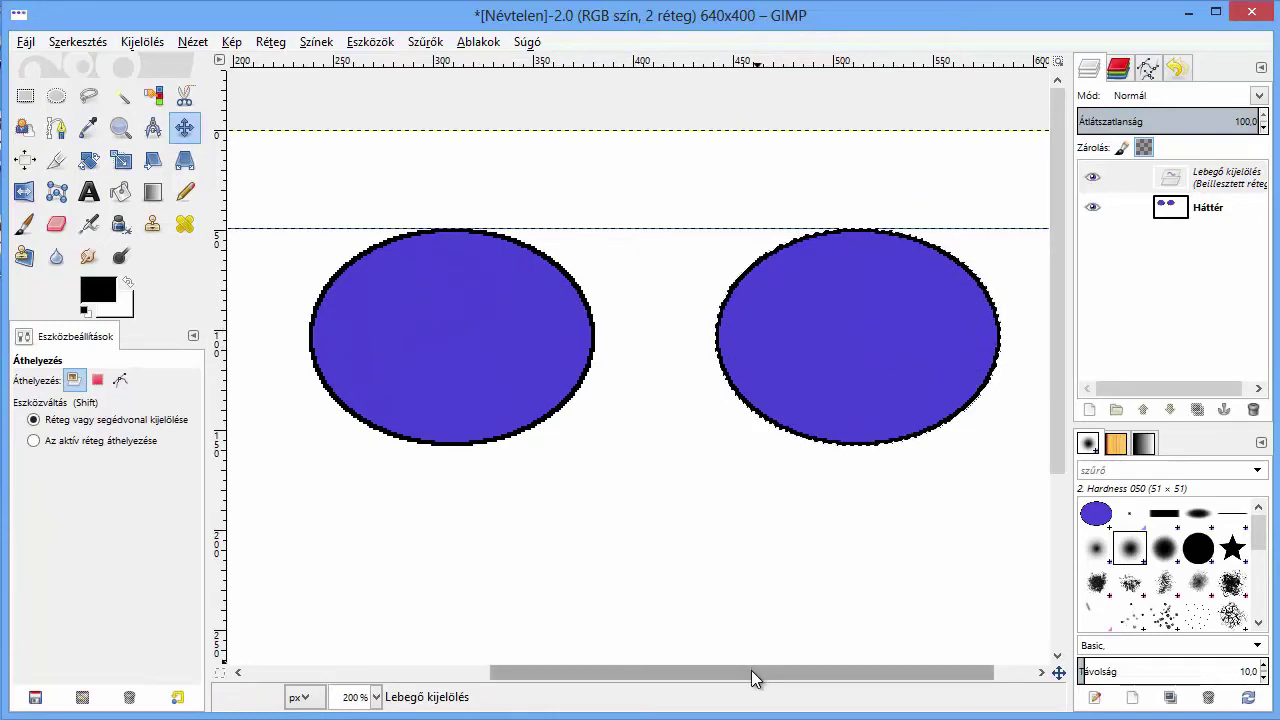
{"action": "mouse_move", "coordinate": [751, 670]}
{"action": "left_mouse_down"}
{"action": "mouse_move", "coordinate": [634, 676]}
{"action": "mouse_move", "coordinate": [781, 684]}
{"action": "left_mouse_up"}
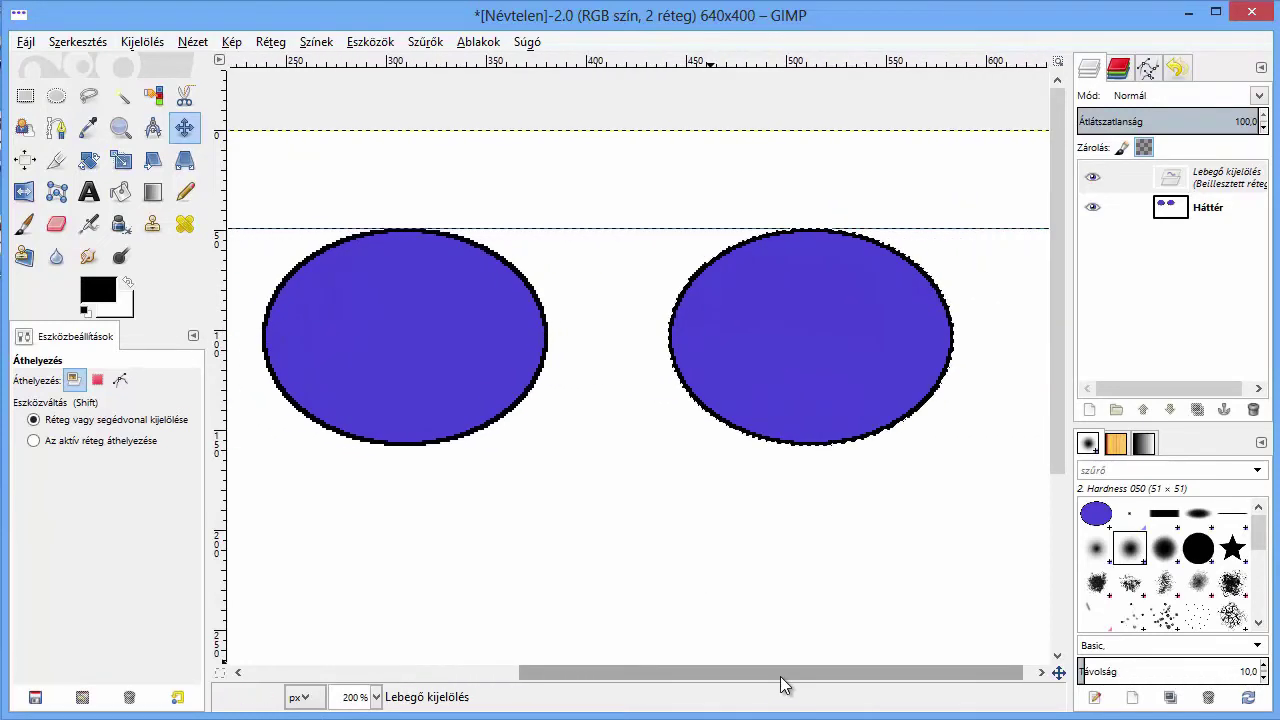
- Anchor the pasted ellipse onto the Háttér background layer
{"action": "right_click", "coordinate": [1216, 178]}
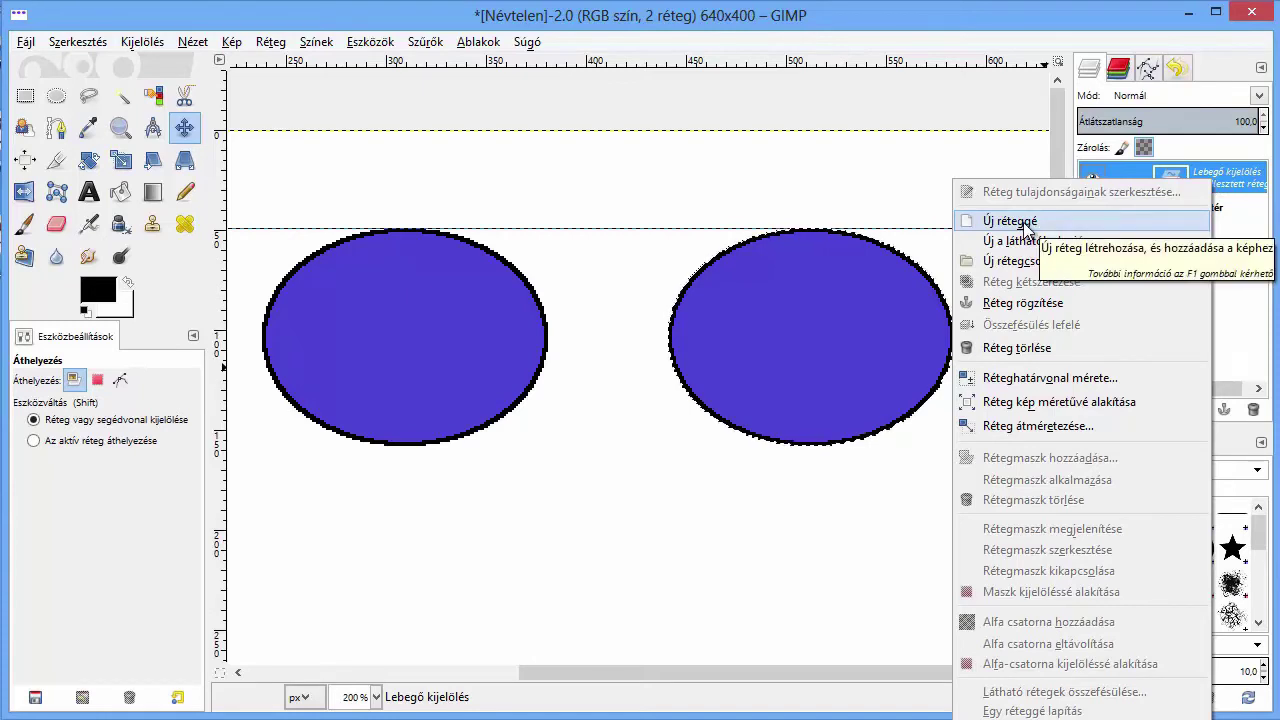
{"action": "left_click", "coordinate": [1043, 312]}
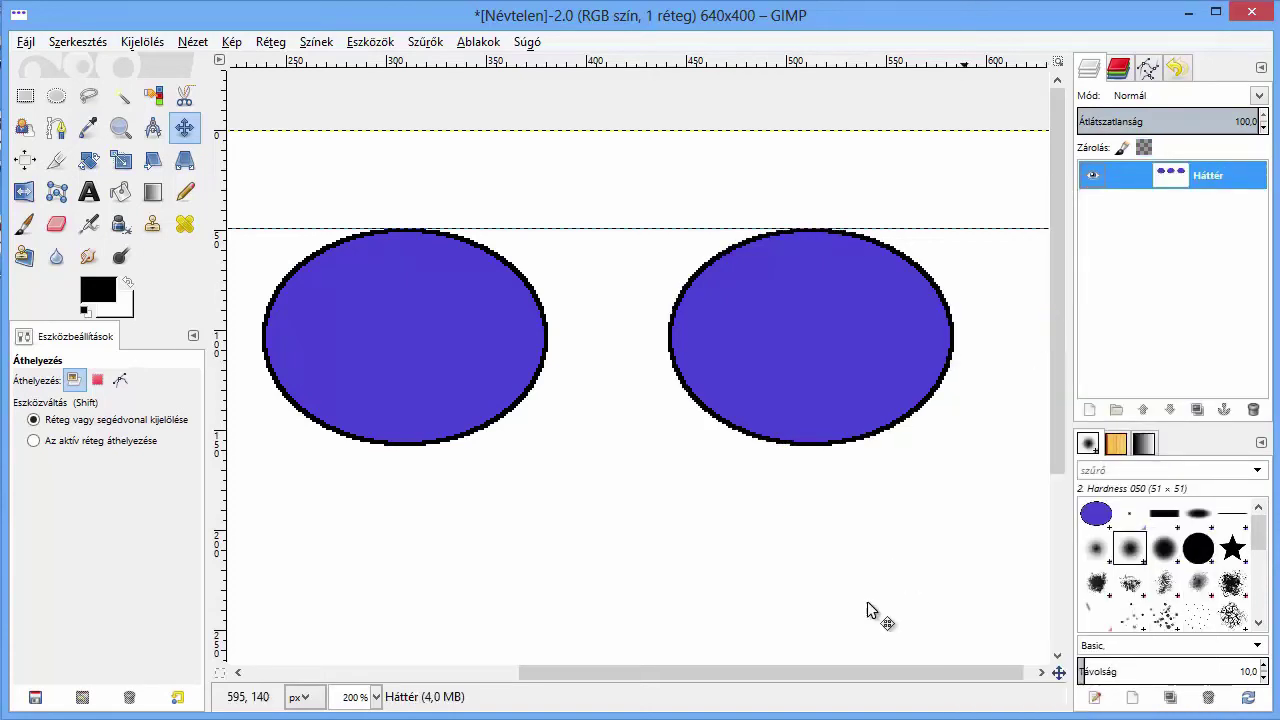
{"action": "left_click_drag", "start_coordinate": [848, 670], "coordinate": [561, 657]}
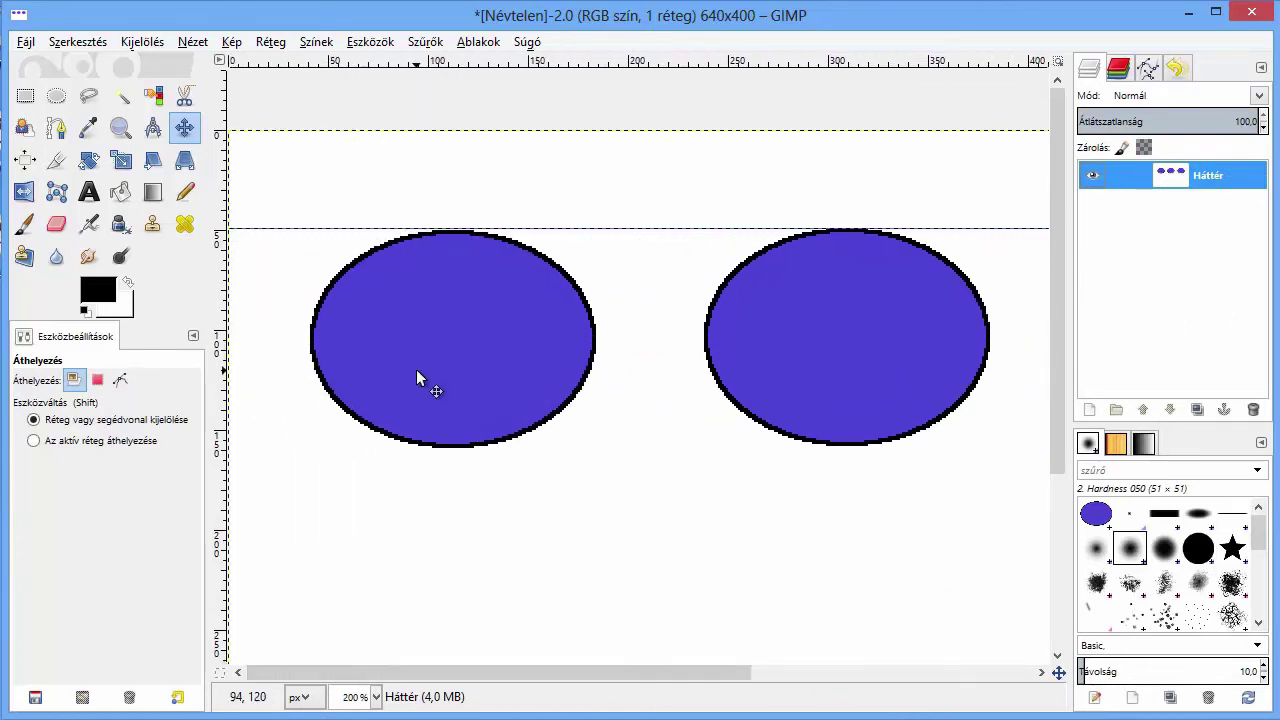
- Glance at the sample flowchart in Photo Viewer, then put it away
{"action": "left_click", "coordinate": [475, 718]}
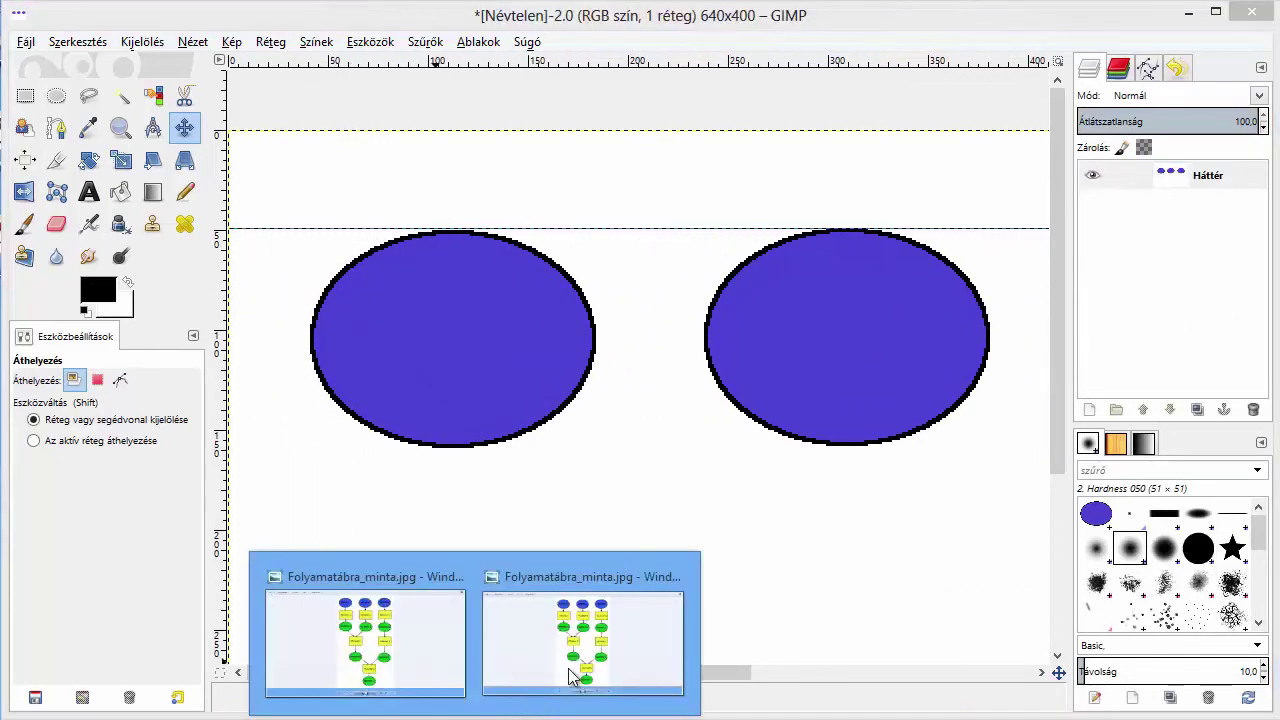
{"action": "left_click", "coordinate": [606, 628]}
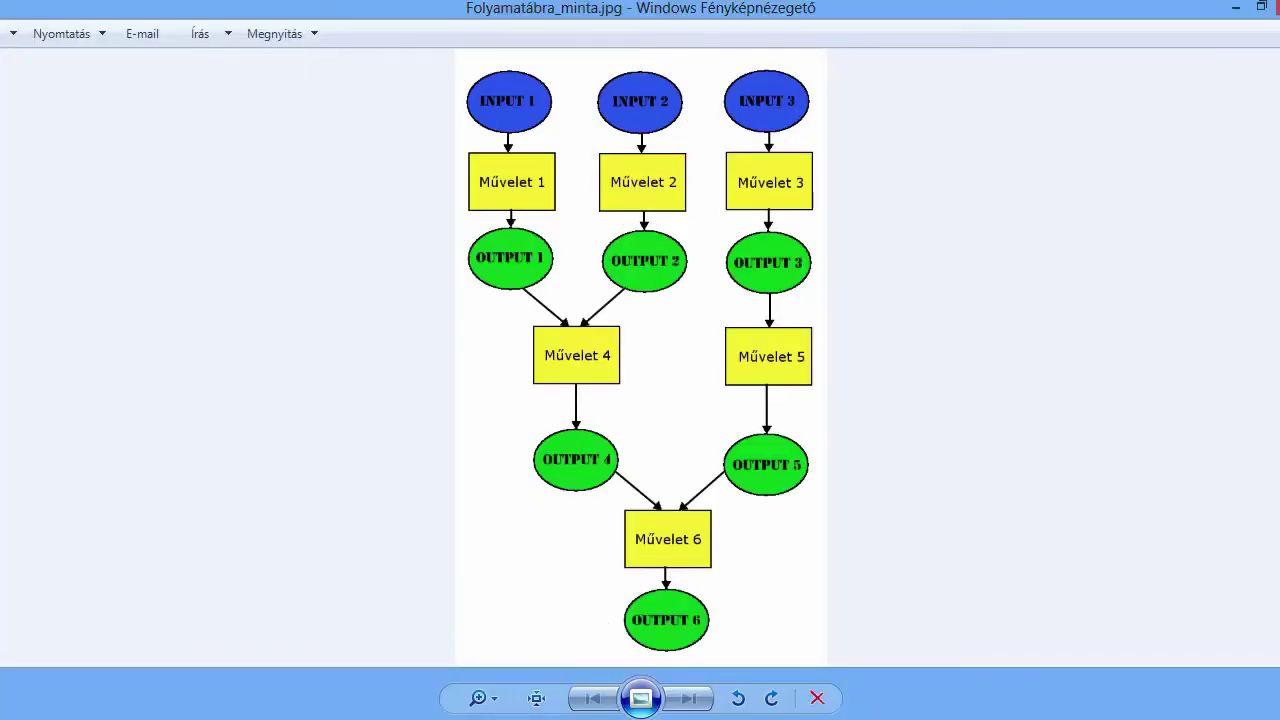
{"action": "left_click", "coordinate": [1237, 14]}
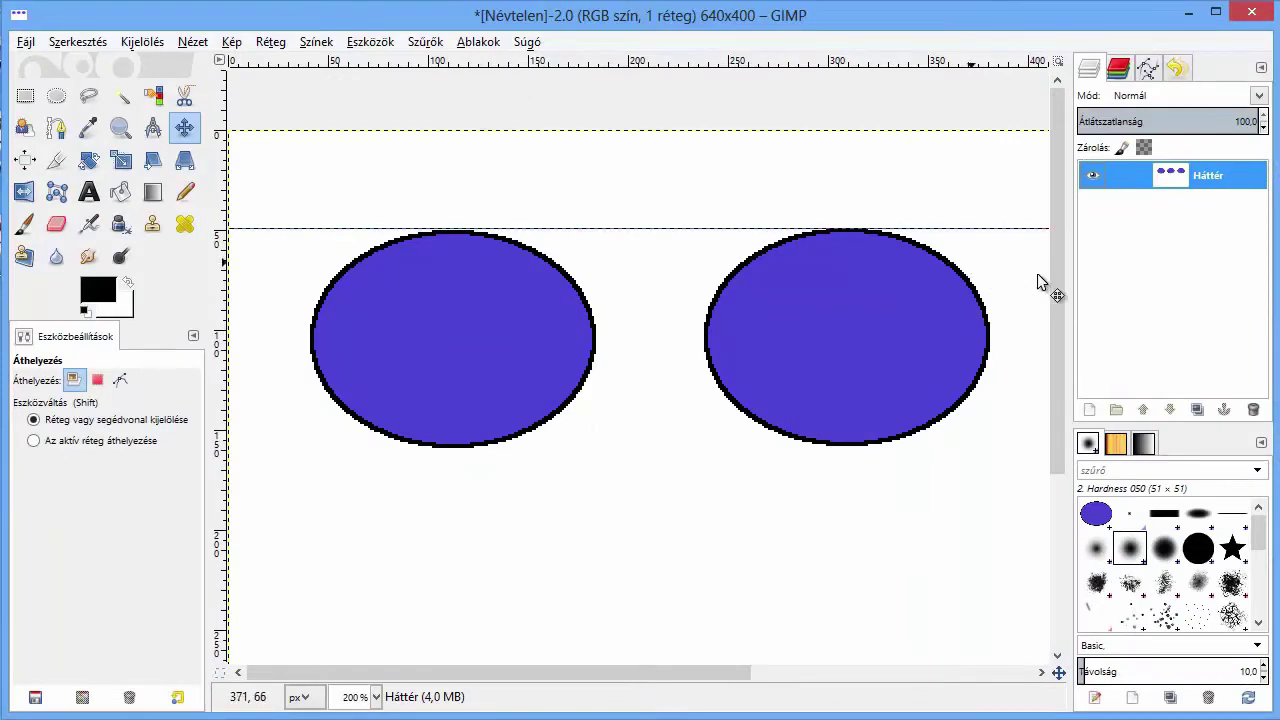
- Add a vertical guide at x=40 and select a roughly 141×108 px rectangle below the left ellipse
{"action": "left_click_drag", "start_coordinate": [1054, 263], "coordinate": [1062, 300]}
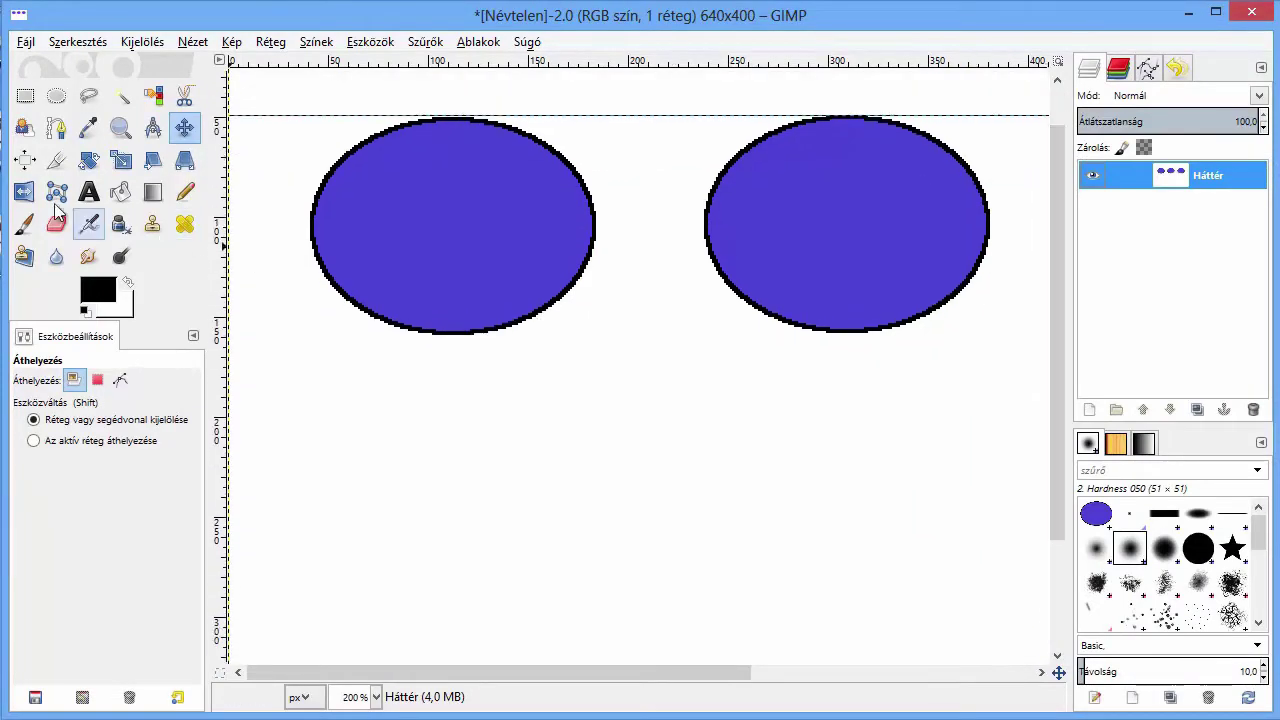
{"action": "left_click", "coordinate": [25, 96]}
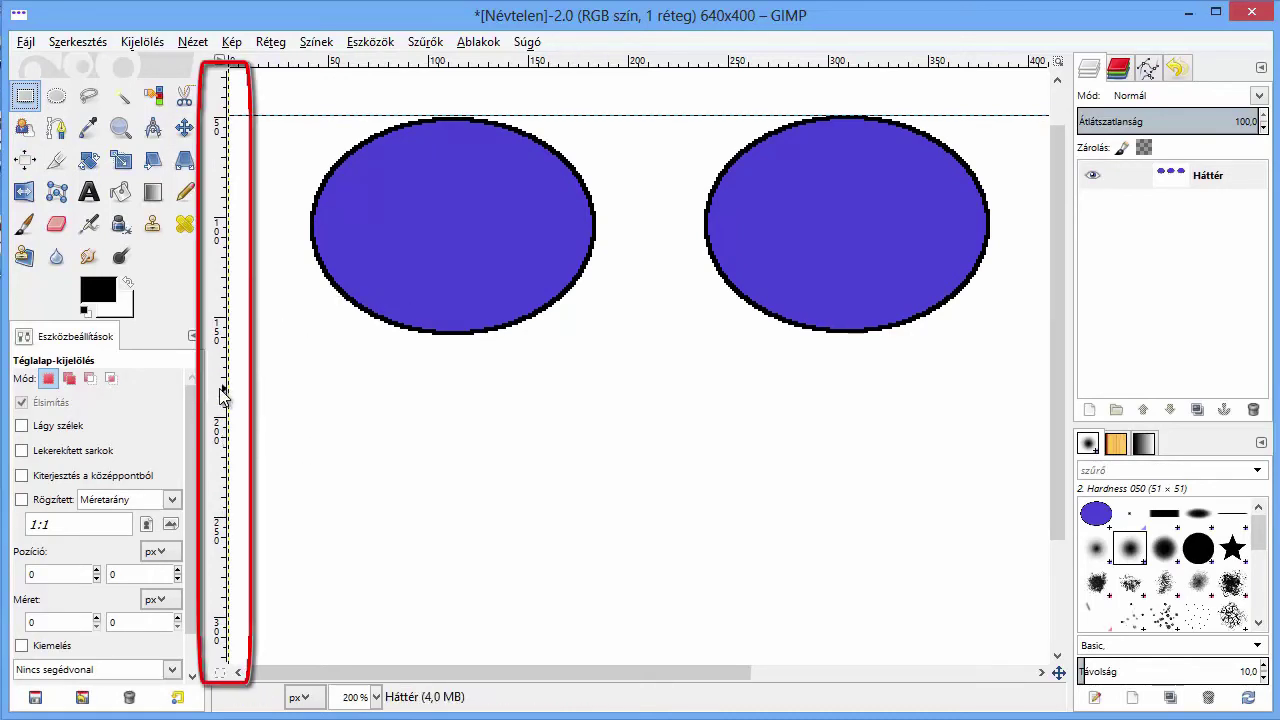
{"action": "left_click_drag", "start_coordinate": [222, 395], "coordinate": [309, 407]}
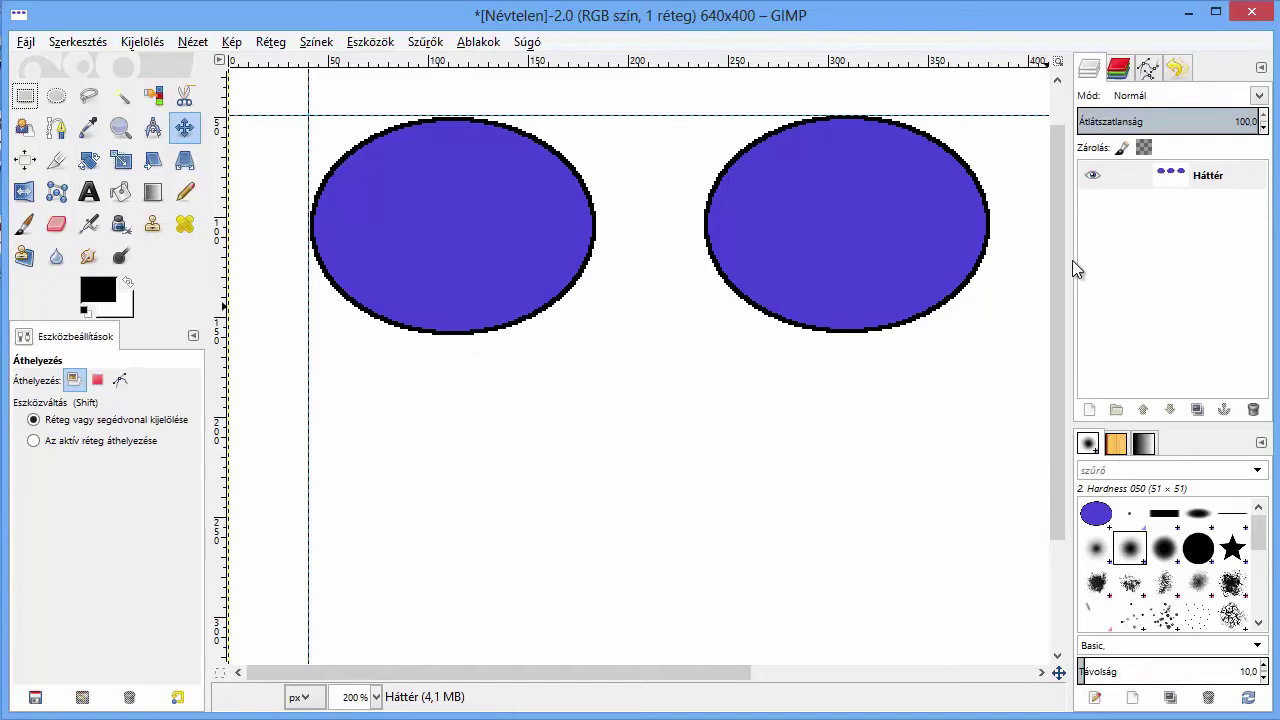
{"action": "left_click_drag", "start_coordinate": [1057, 269], "coordinate": [1061, 336]}
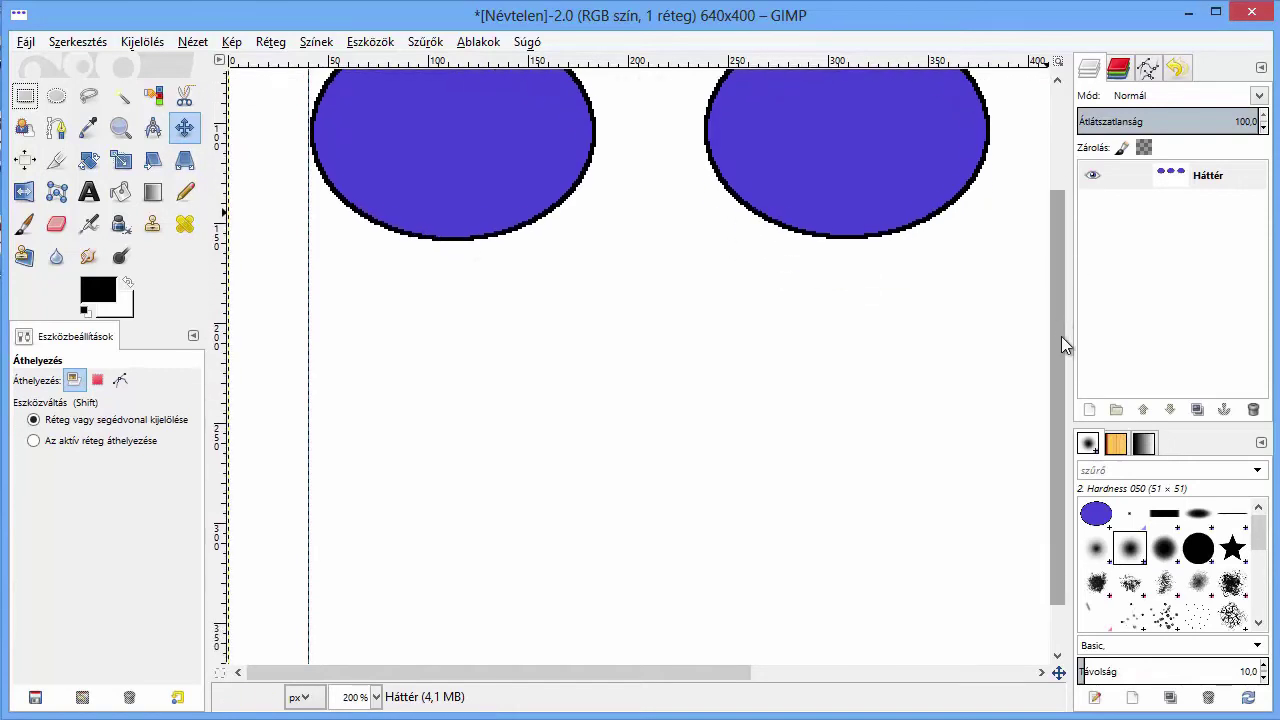
{"action": "left_click", "coordinate": [26, 97]}
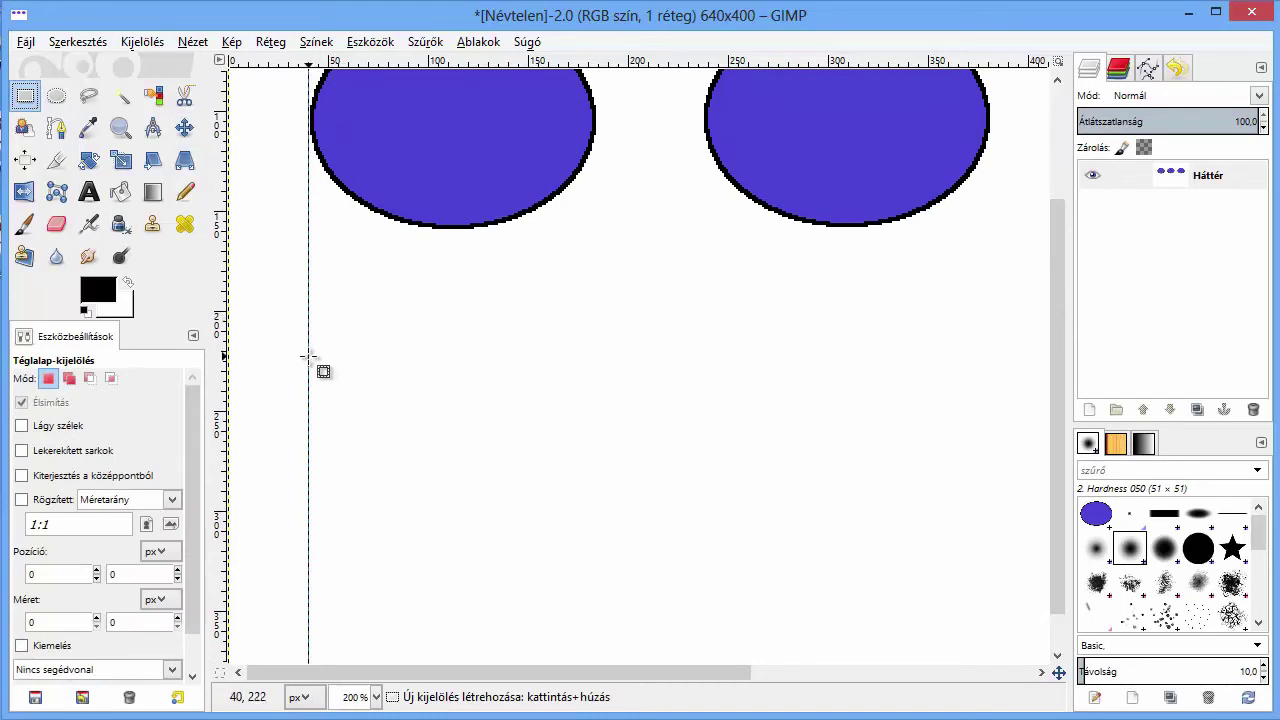
{"action": "mouse_move", "coordinate": [309, 357]}
{"action": "left_mouse_down"}
{"action": "mouse_move", "coordinate": [530, 546]}
{"action": "mouse_move", "coordinate": [590, 572]}
{"action": "left_mouse_up"}
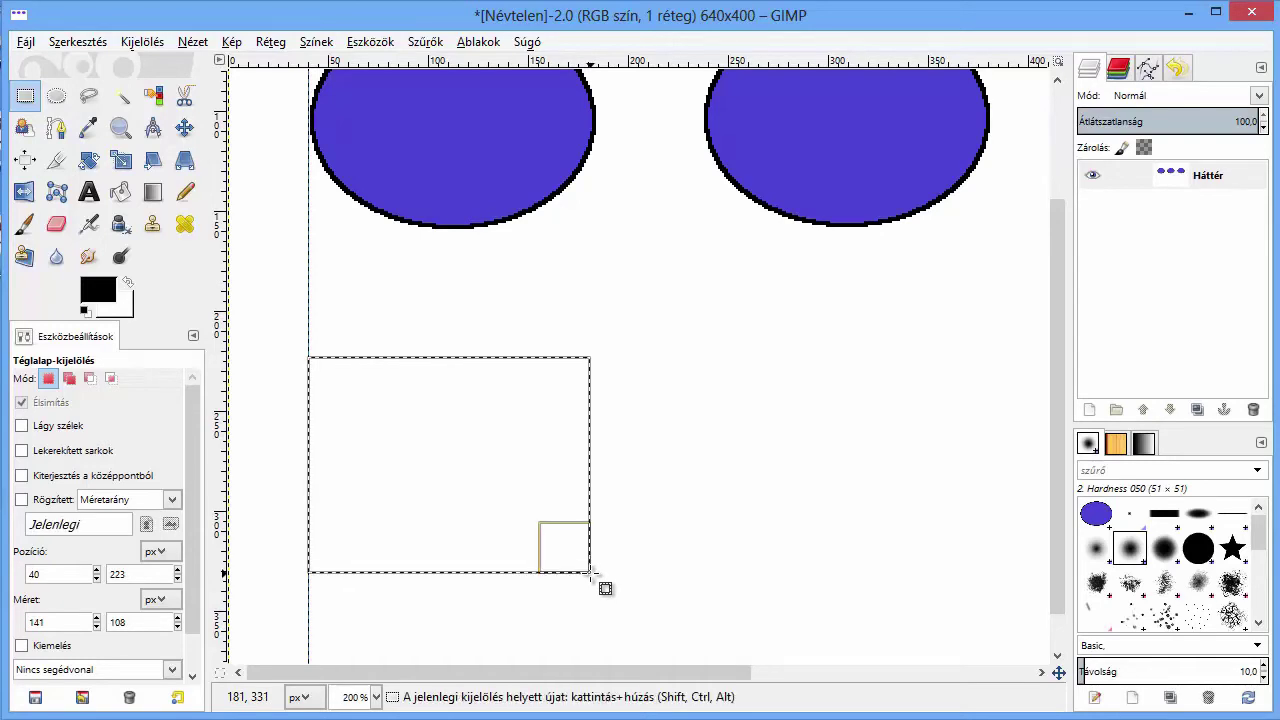
- Set the foreground colour to bright yellow and bucket-fill the rectangle selection with it
{"action": "left_click", "coordinate": [86, 296]}
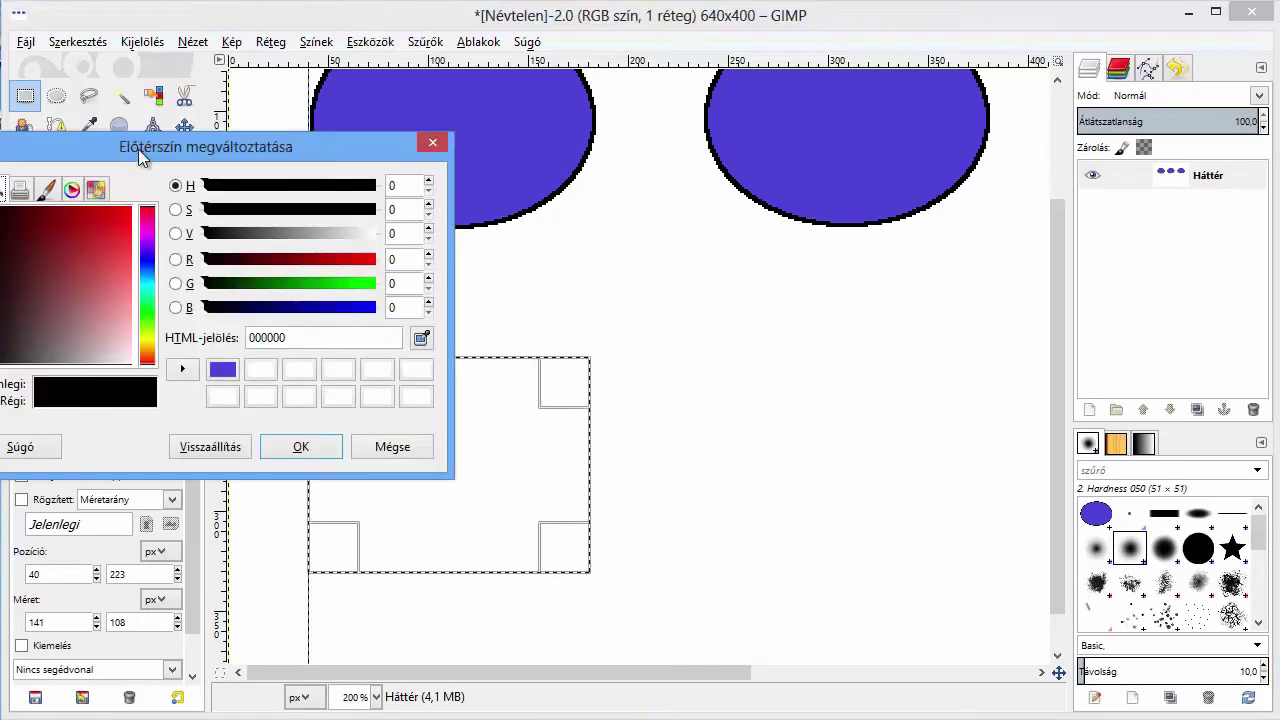
{"action": "left_click_drag", "start_coordinate": [137, 149], "coordinate": [372, 119]}
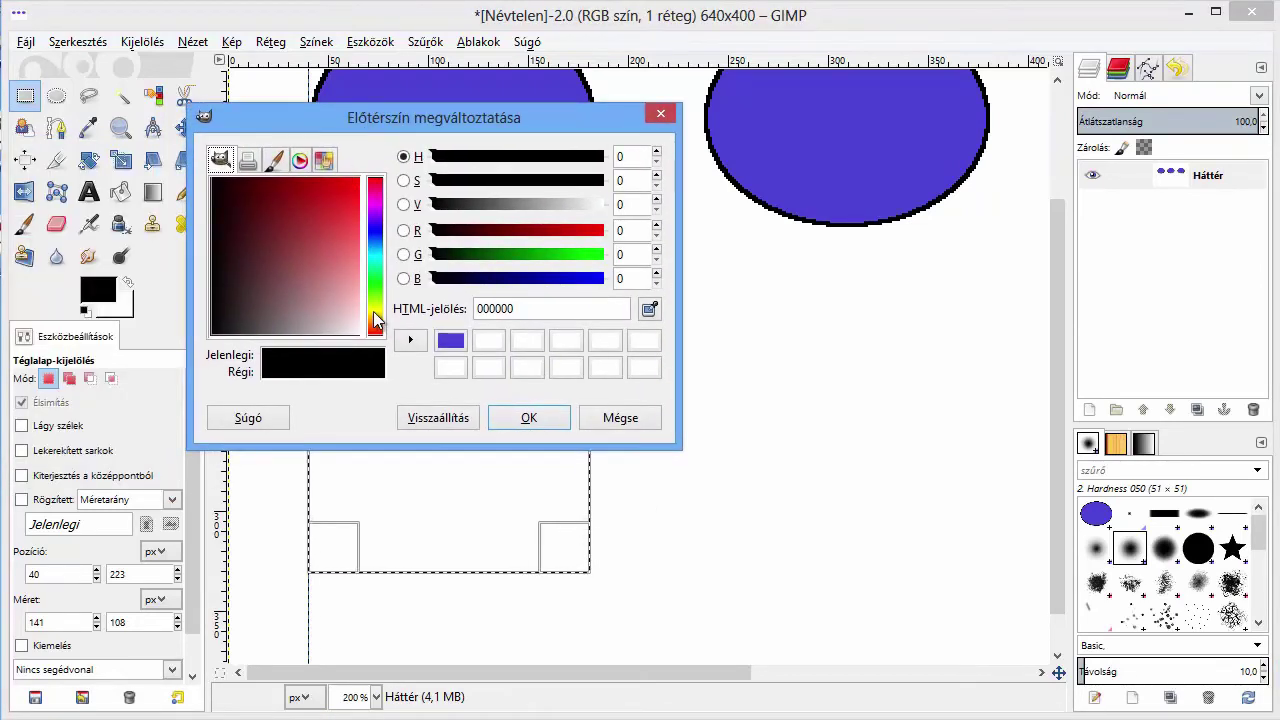
{"action": "left_click", "coordinate": [375, 312]}
{"action": "left_click_drag", "start_coordinate": [337, 209], "coordinate": [356, 181]}
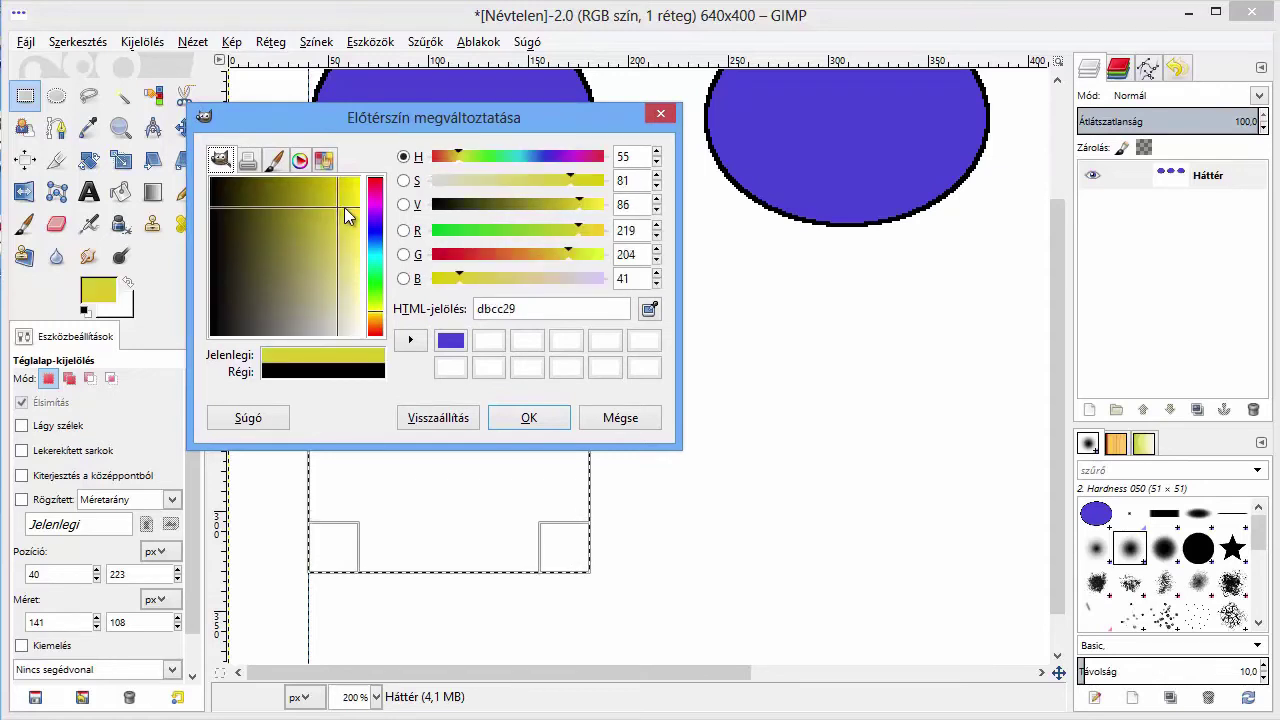
{"action": "left_click", "coordinate": [530, 420]}
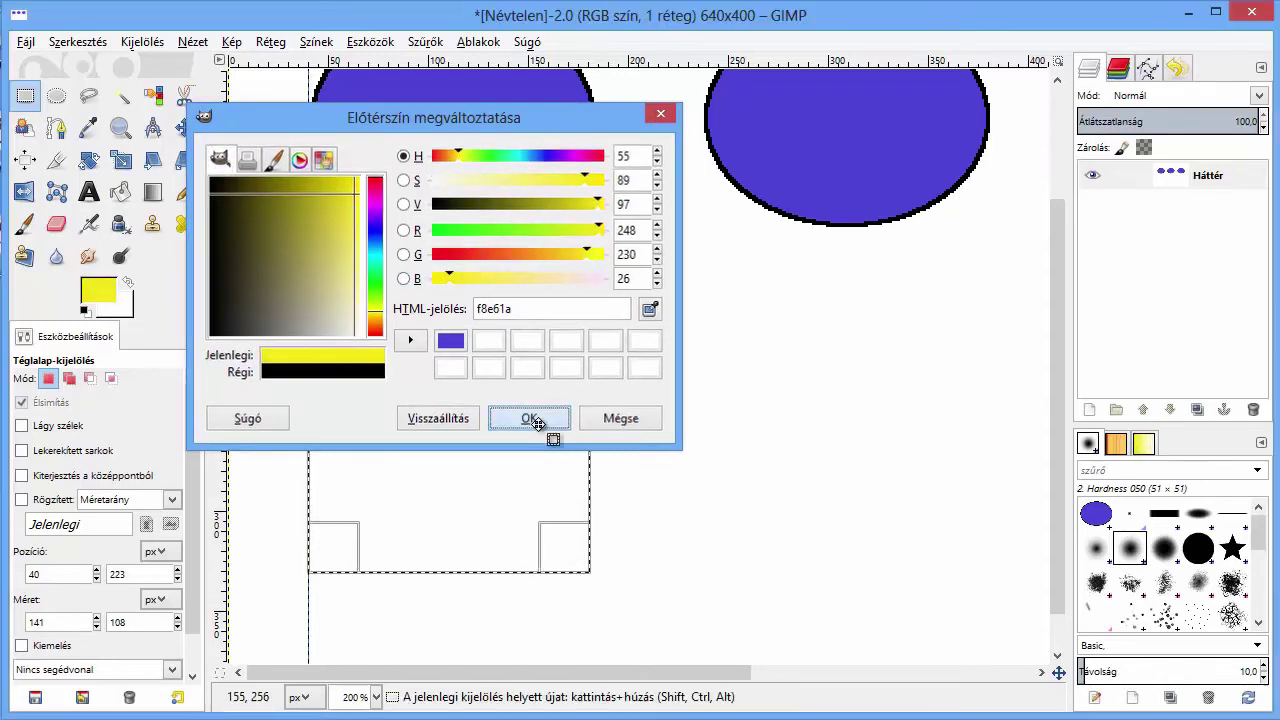
{"action": "left_click", "coordinate": [121, 193]}
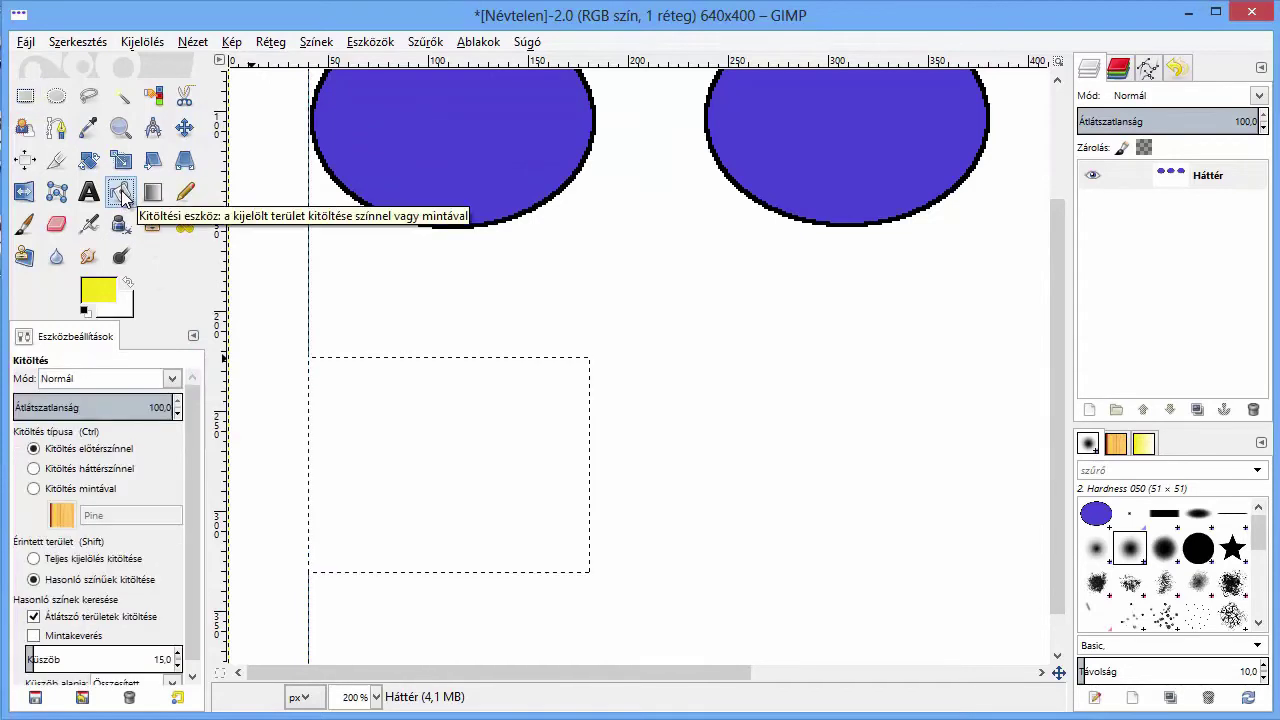
{"action": "left_click", "coordinate": [476, 449]}
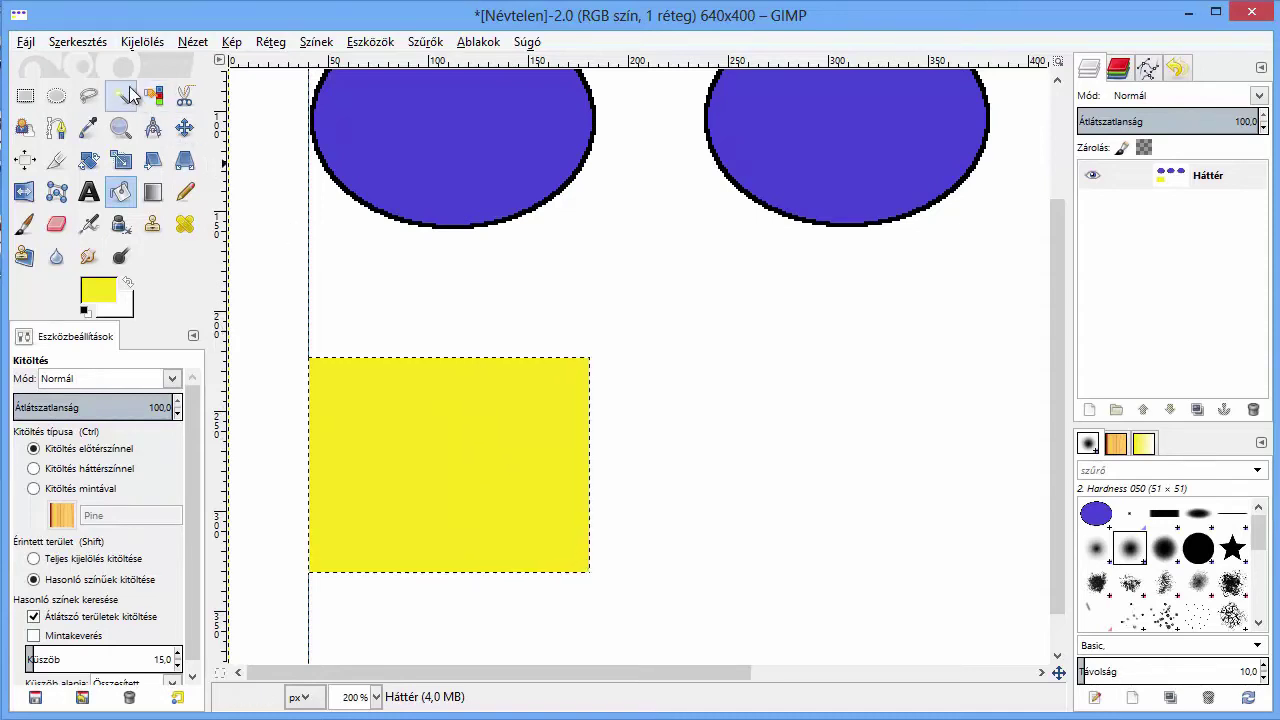
- Stroke the yellow rectangle with a 2 px black outline, then view the sample flowchart
{"action": "left_click", "coordinate": [85, 313]}
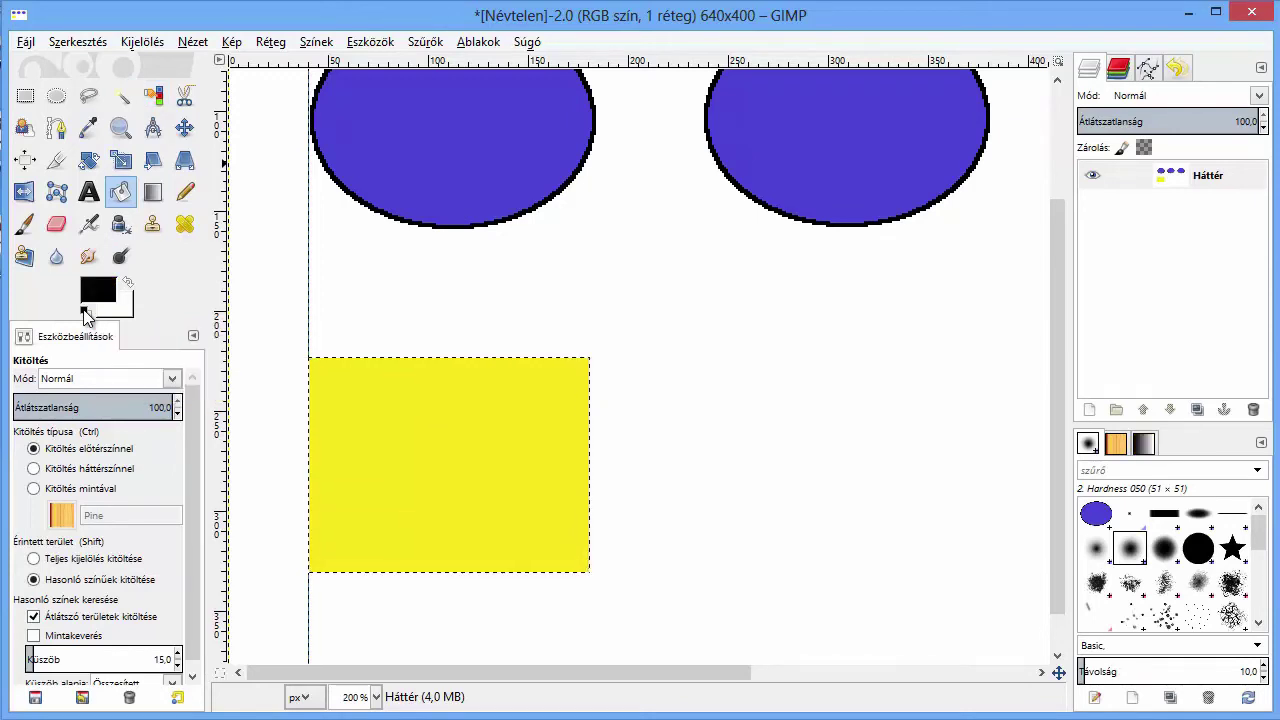
{"action": "left_click", "coordinate": [87, 45]}
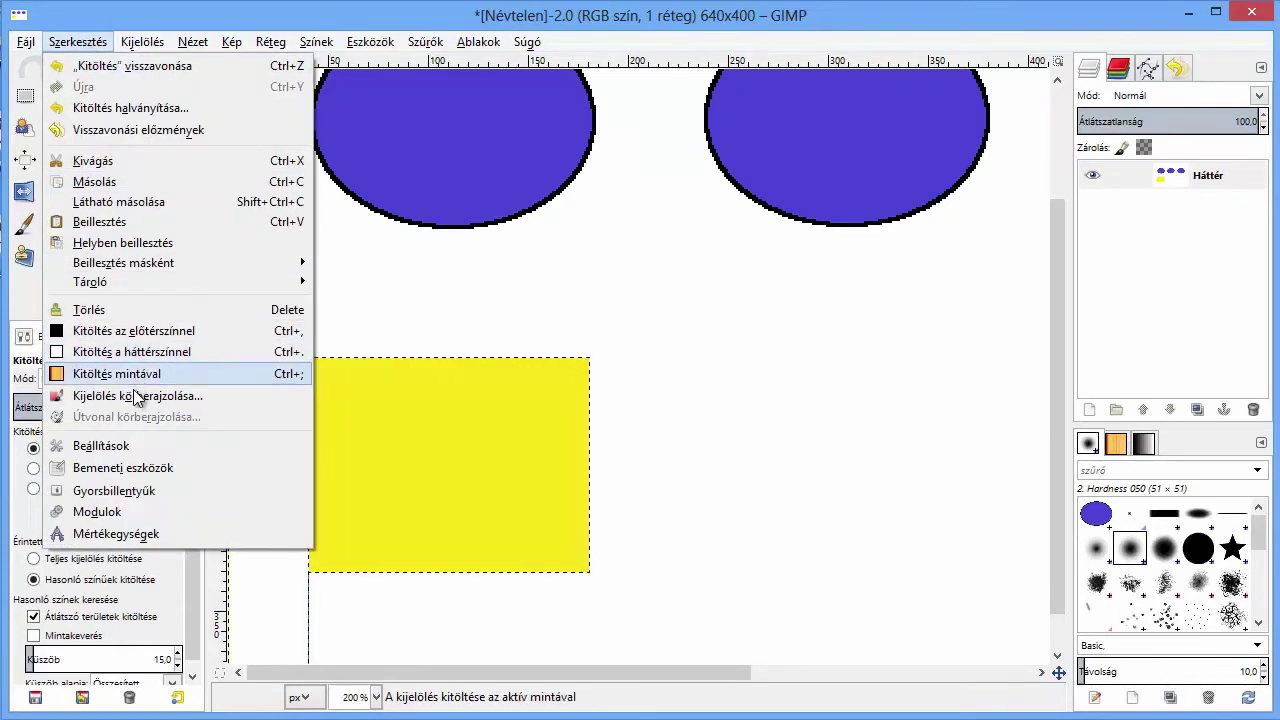
{"action": "left_click", "coordinate": [136, 396]}
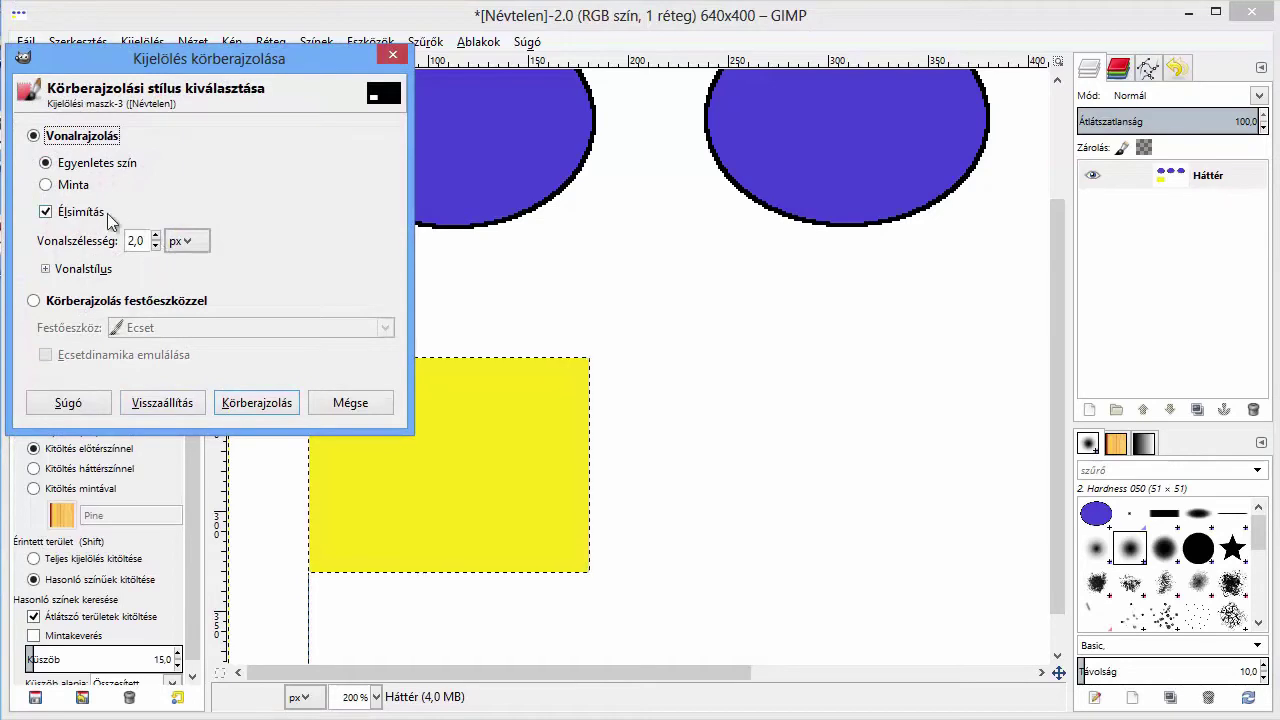
{"action": "left_click", "coordinate": [260, 403]}
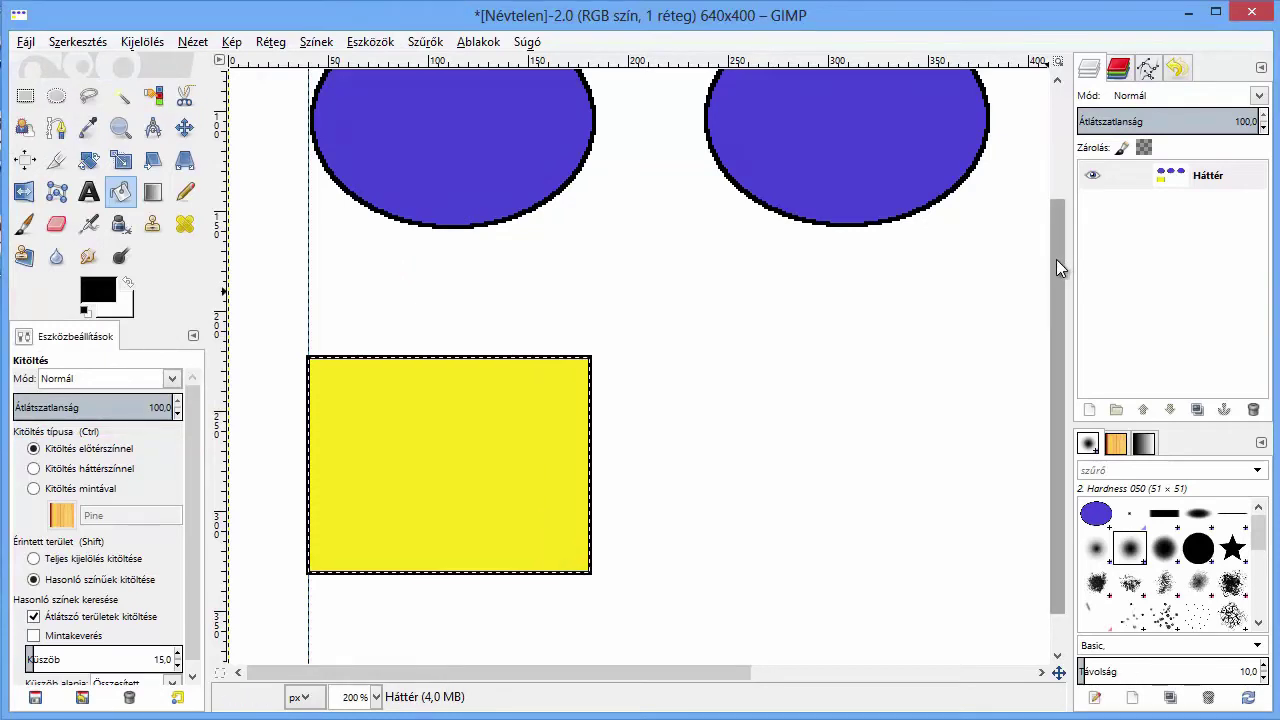
{"action": "left_click_drag", "start_coordinate": [1056, 260], "coordinate": [1052, 293]}
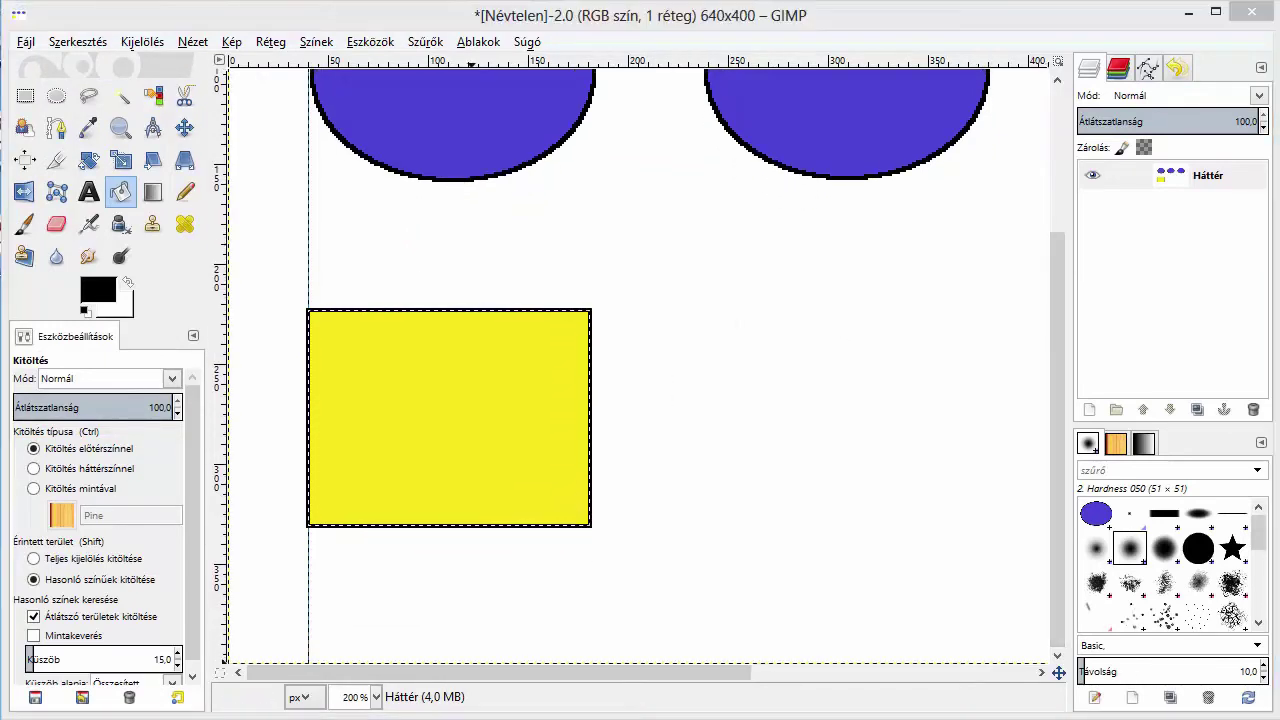
{"action": "left_click", "coordinate": [620, 645]}
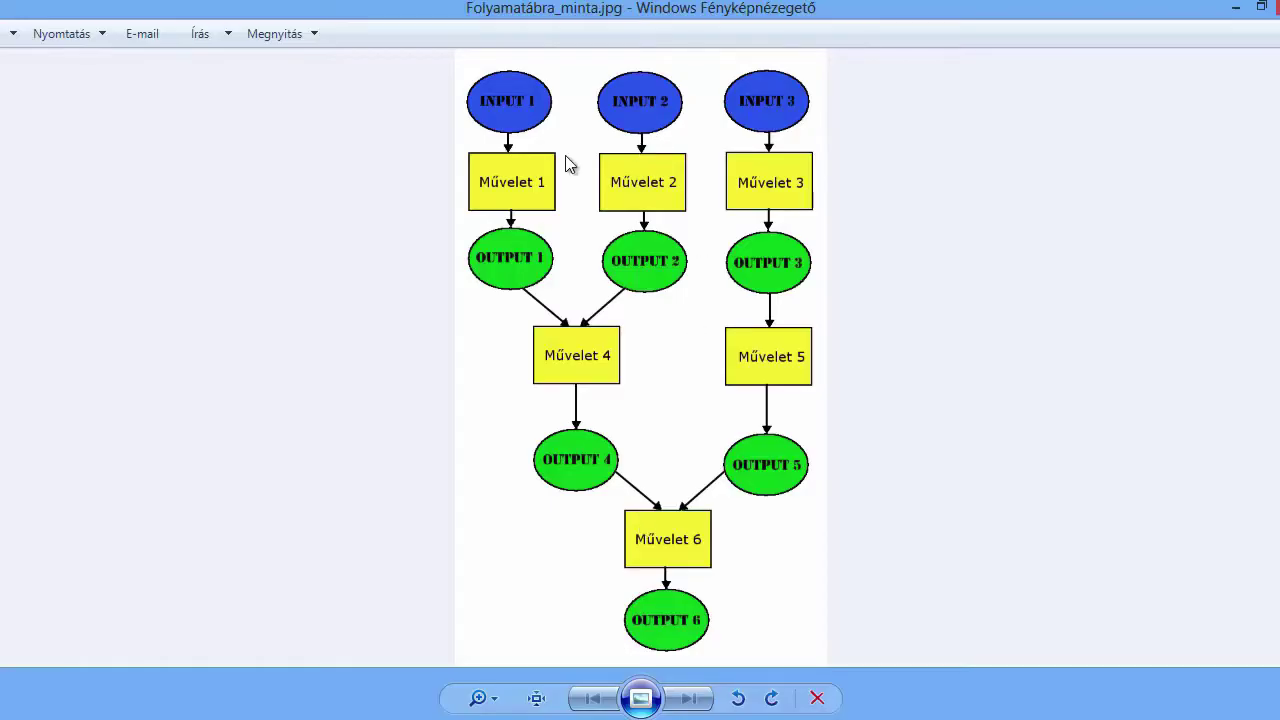
- Minimise Photo Viewer to return to the GIMP drawing
{"action": "left_click", "coordinate": [1236, 7]}
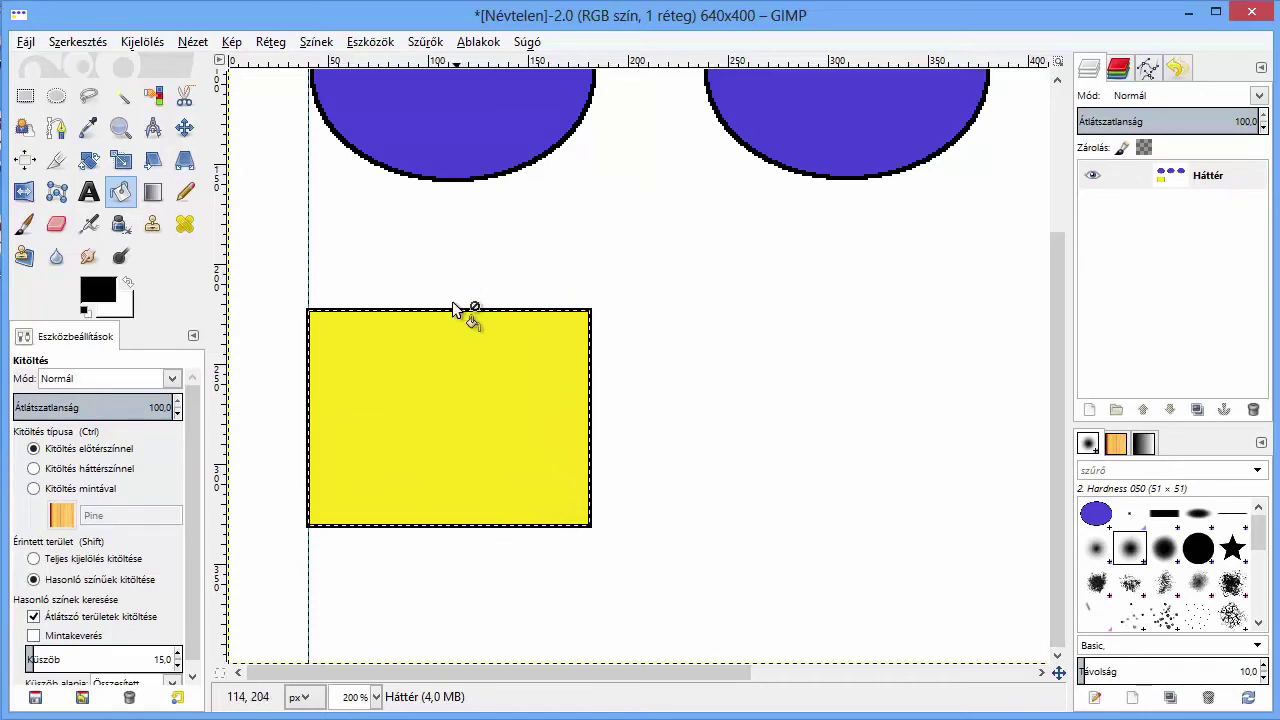
- Clear the selection, then fuzzy-select the yellow interior of the outlined rectangle
{"action": "left_click", "coordinate": [148, 50]}
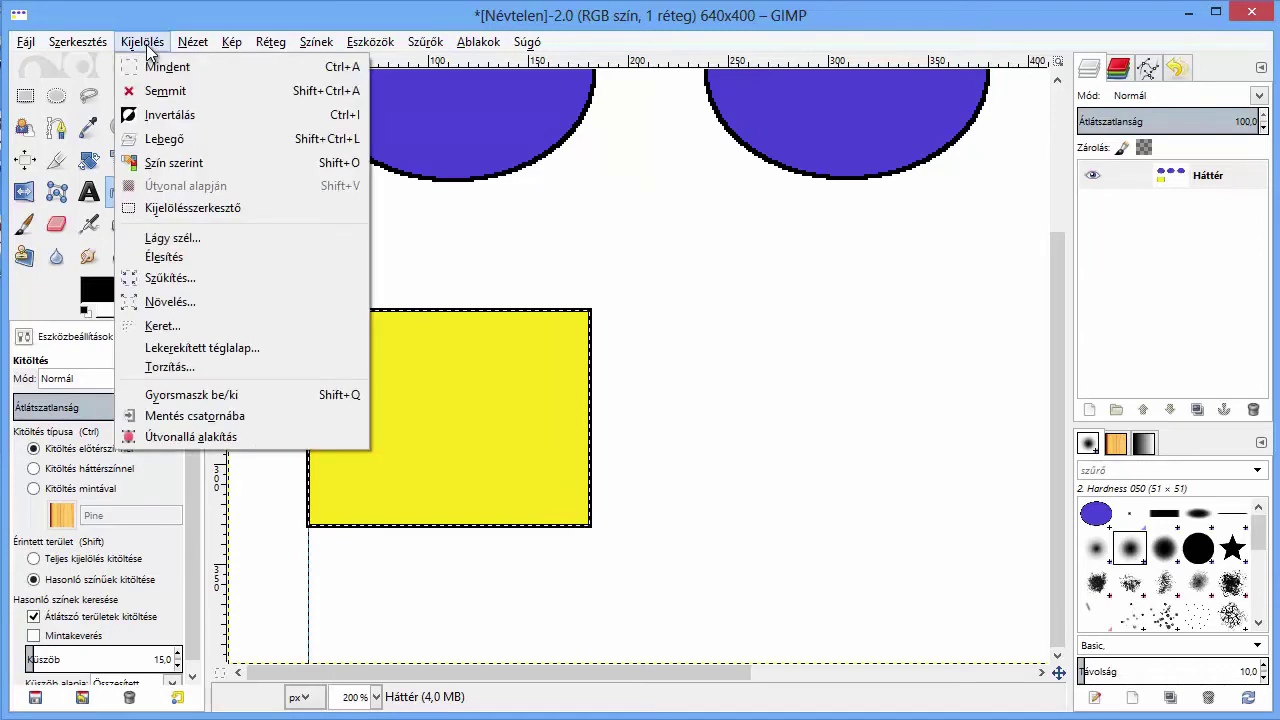
{"action": "left_click", "coordinate": [166, 95]}
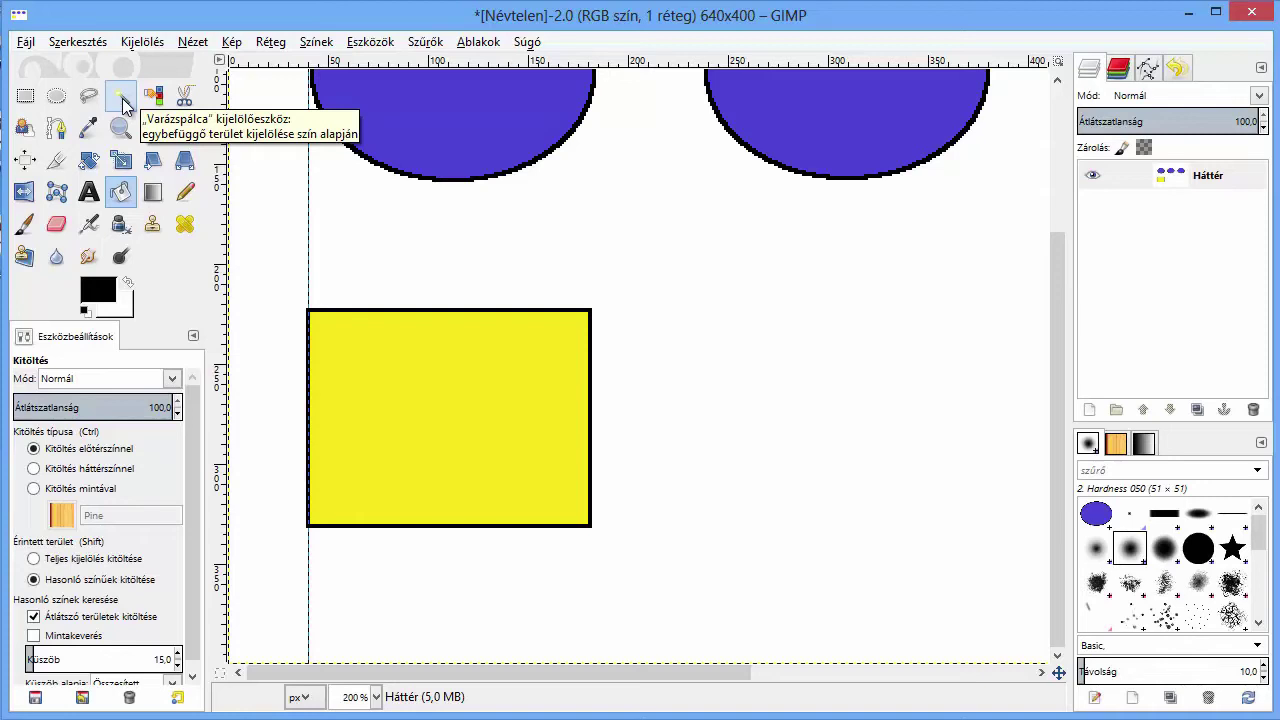
{"action": "left_click", "coordinate": [121, 97]}
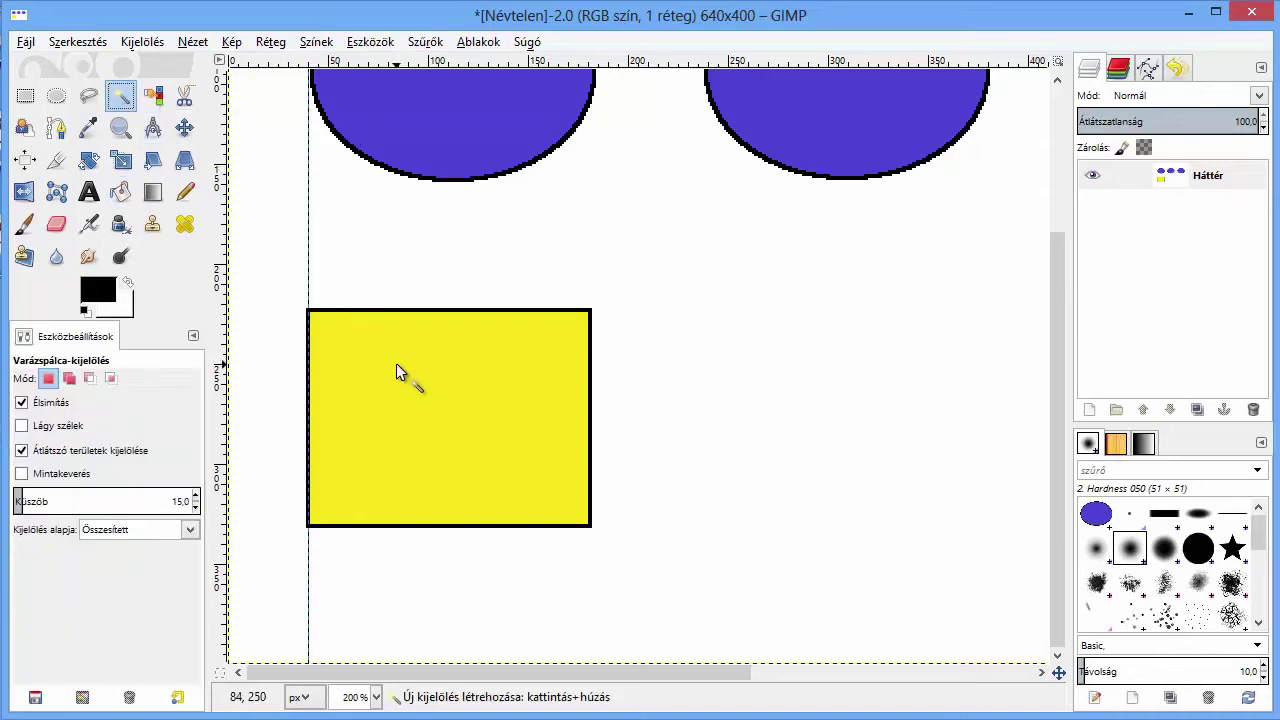
{"action": "left_click", "coordinate": [424, 408]}
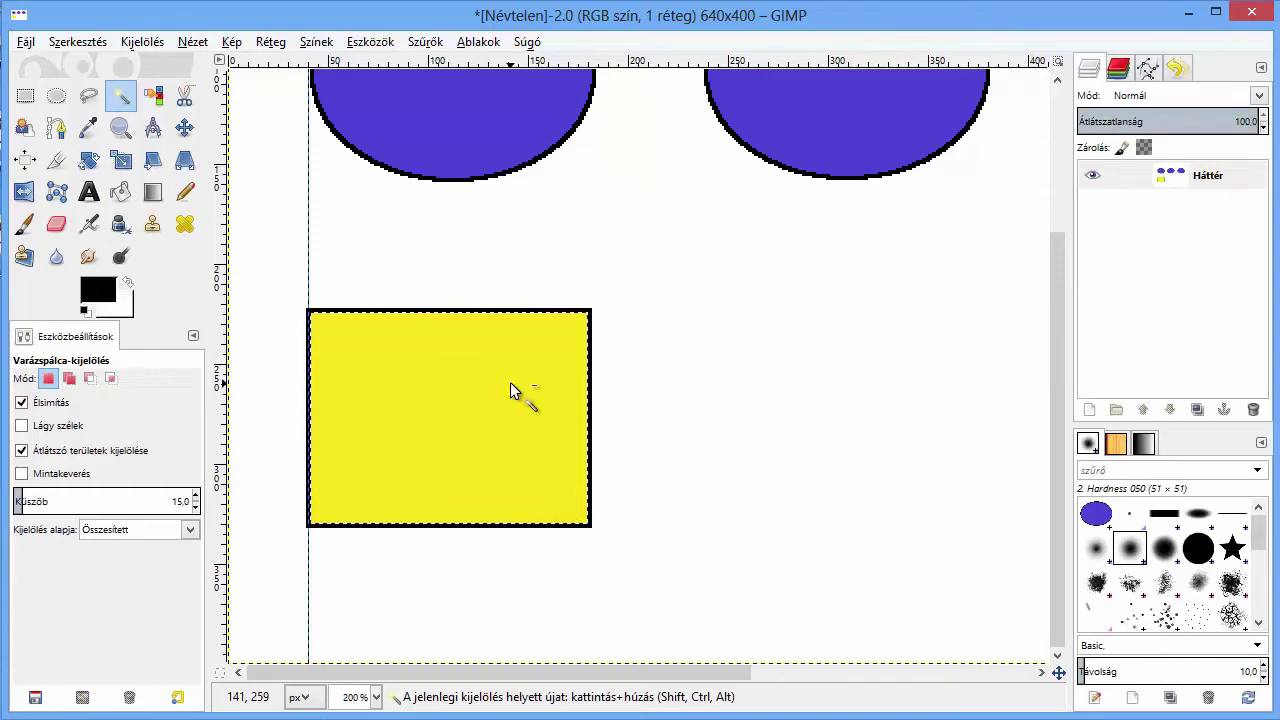
{"action": "scroll", "coordinate": [510, 390], "scroll_direction": "up", "scroll_amount": 1, "text": "ctrl"}
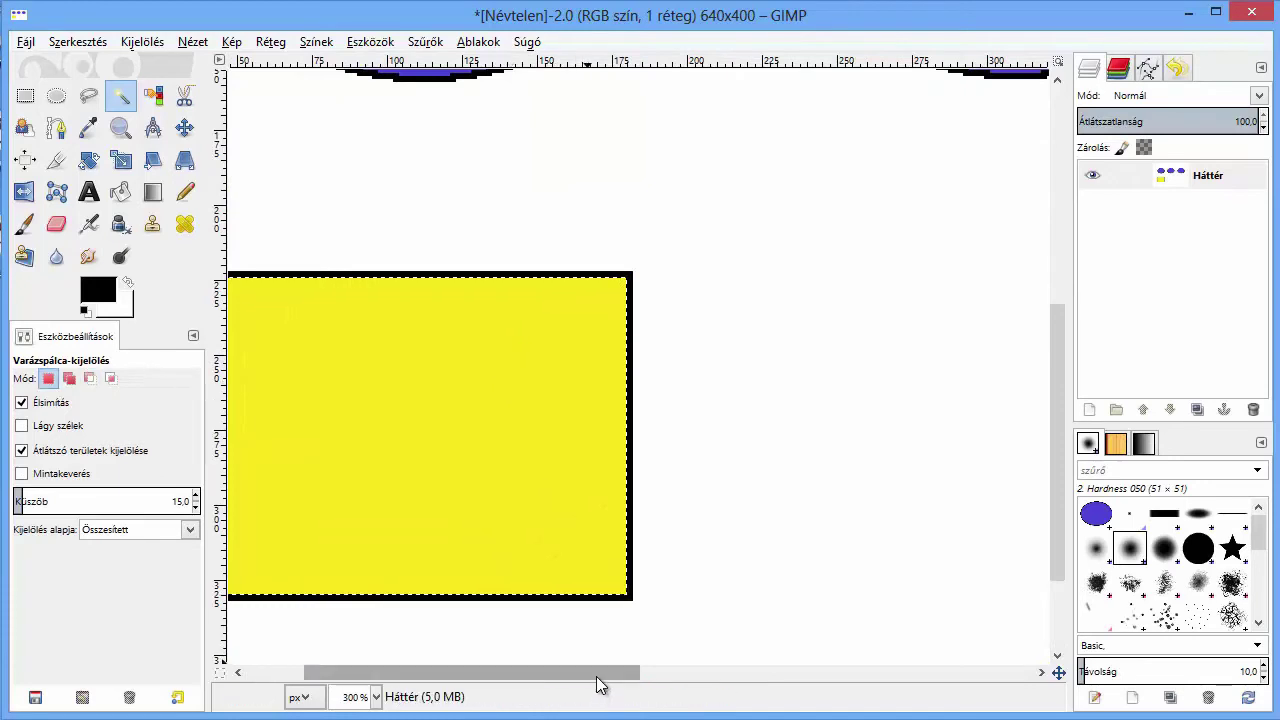
- Add the rectangle's black border to the fuzzy selection, then zoom out two steps
{"action": "left_click_drag", "start_coordinate": [600, 673], "coordinate": [555, 675]}
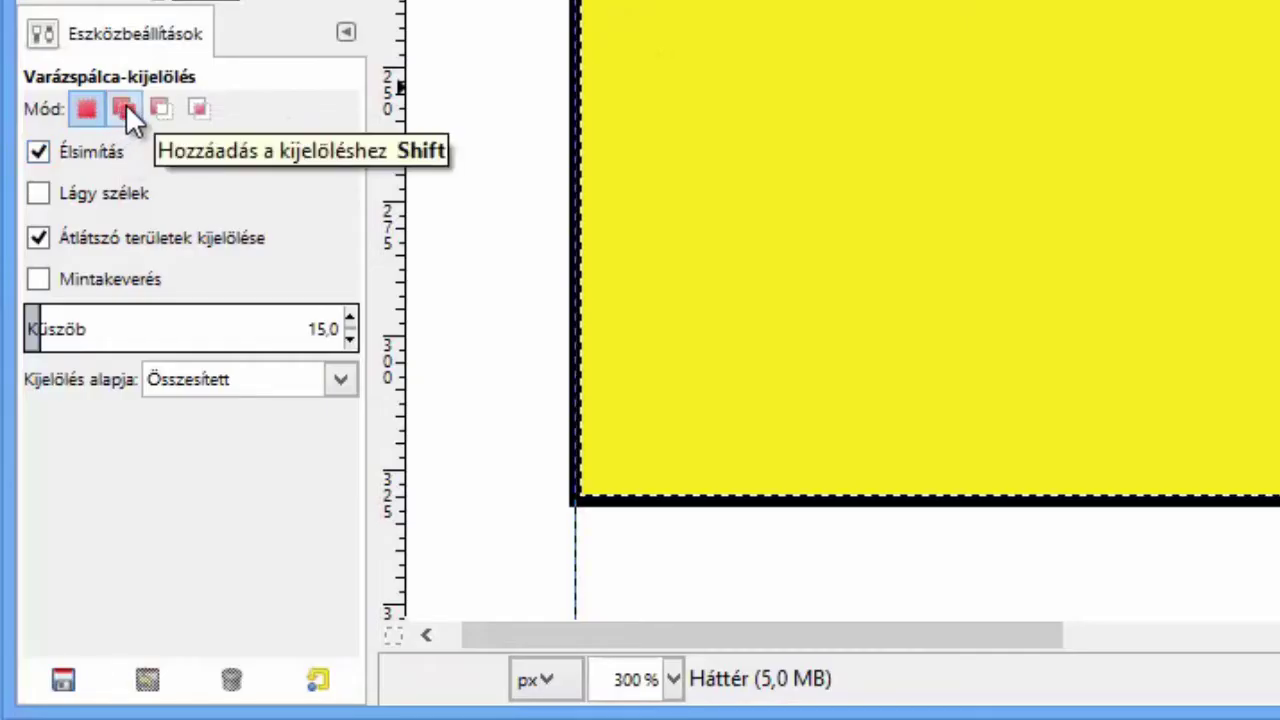
{"action": "left_click", "coordinate": [125, 103]}
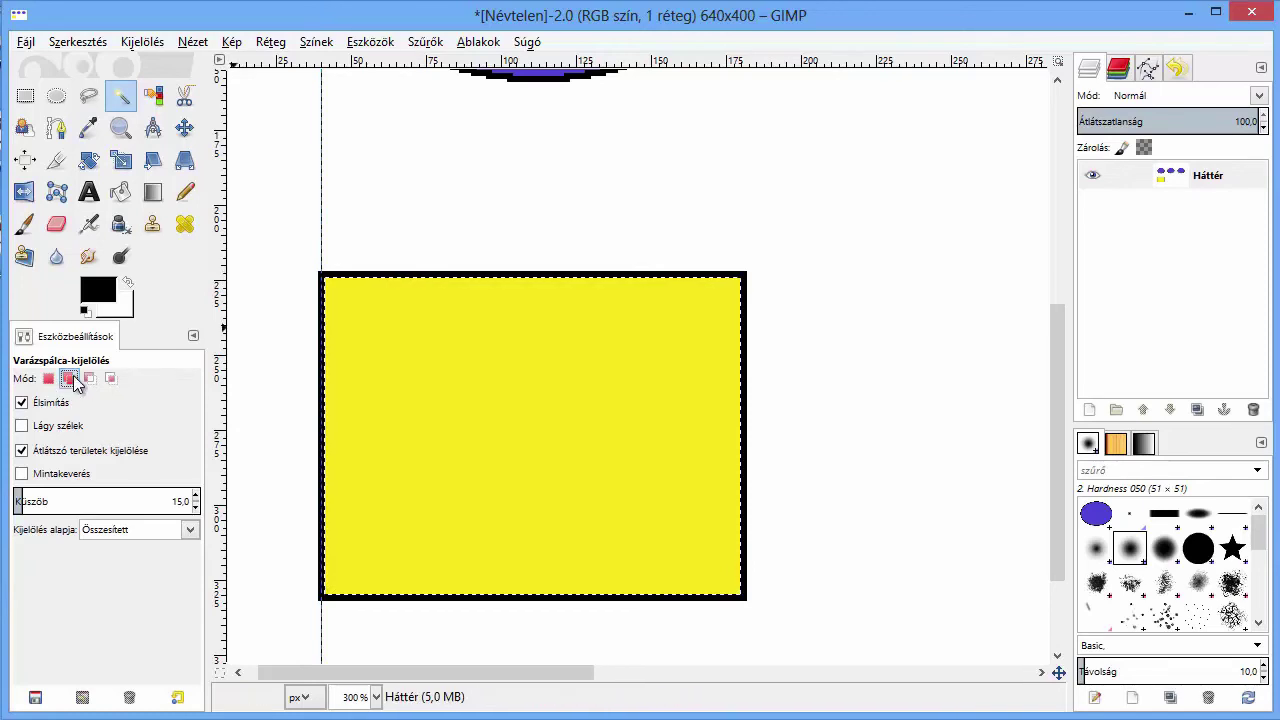
{"action": "left_click", "coordinate": [434, 275]}
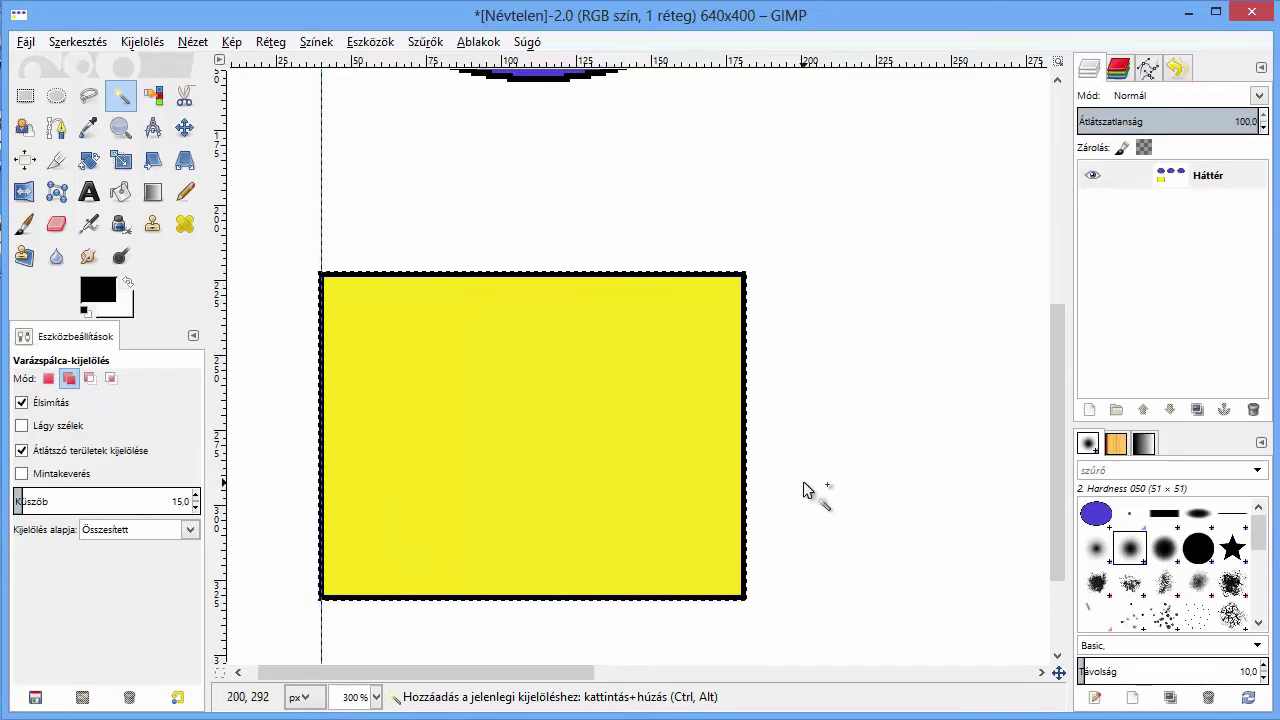
{"action": "key", "text": "minus"}
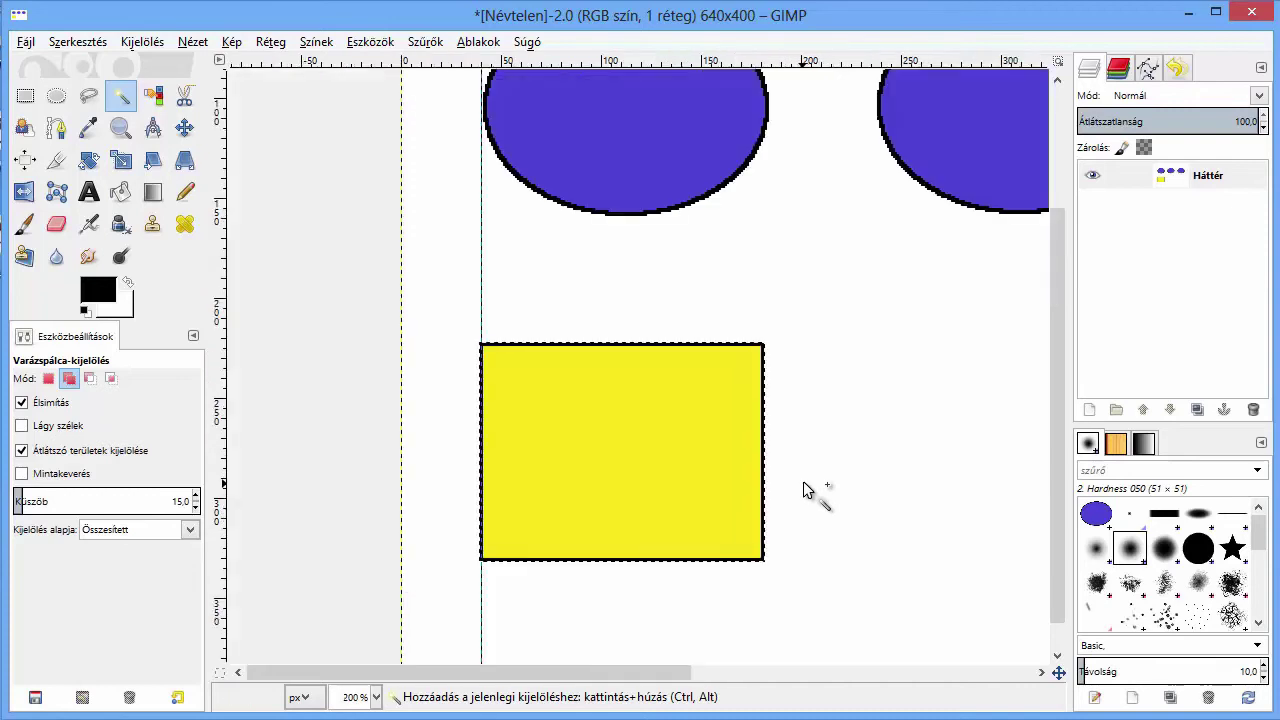
{"action": "key", "text": "minus"}
- Copy and paste the outlined yellow box and add guides at the middle and right ellipses' left edges
{"action": "left_click_drag", "start_coordinate": [757, 677], "coordinate": [790, 677]}
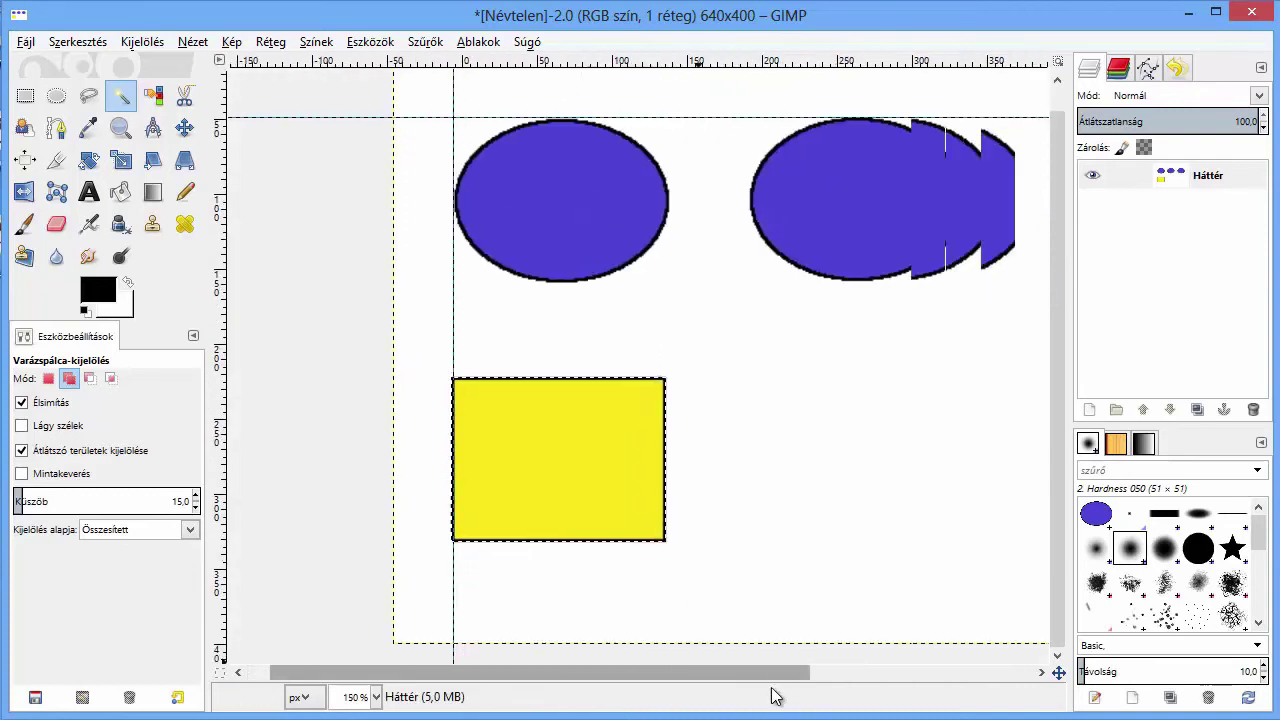
{"action": "key", "text": "ctrl+c"}
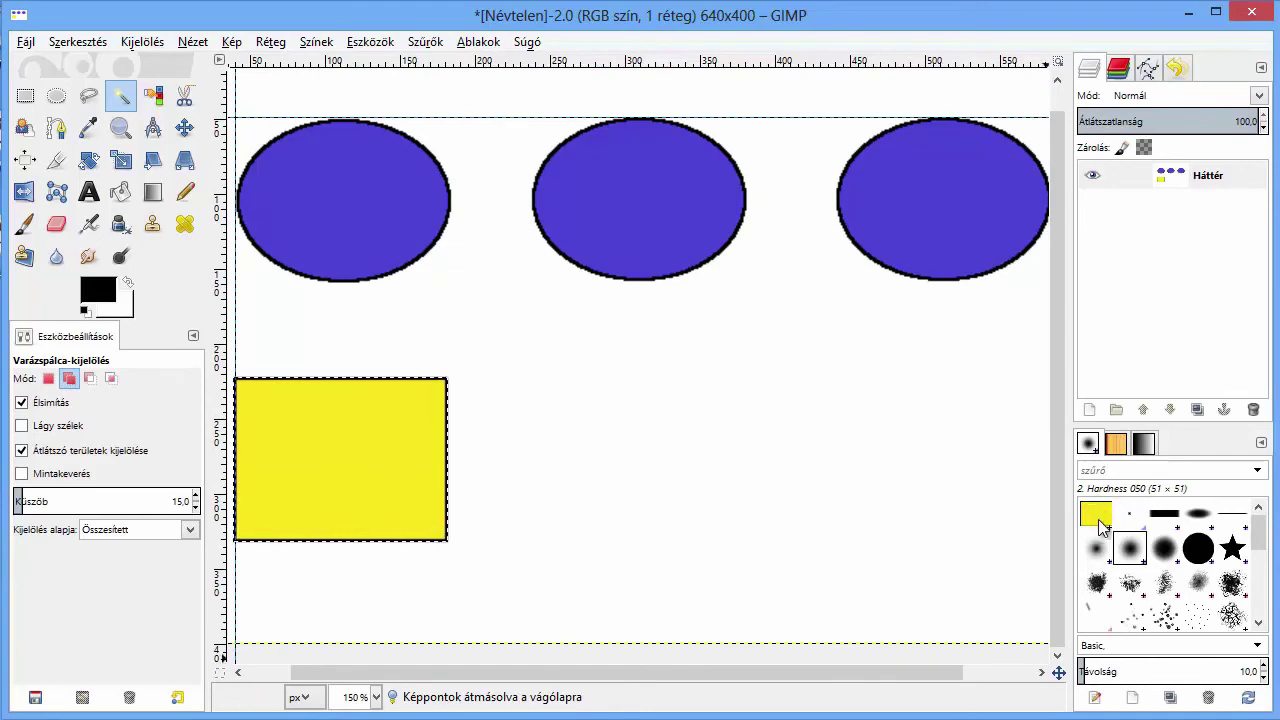
{"action": "key", "text": "ctrl+v"}
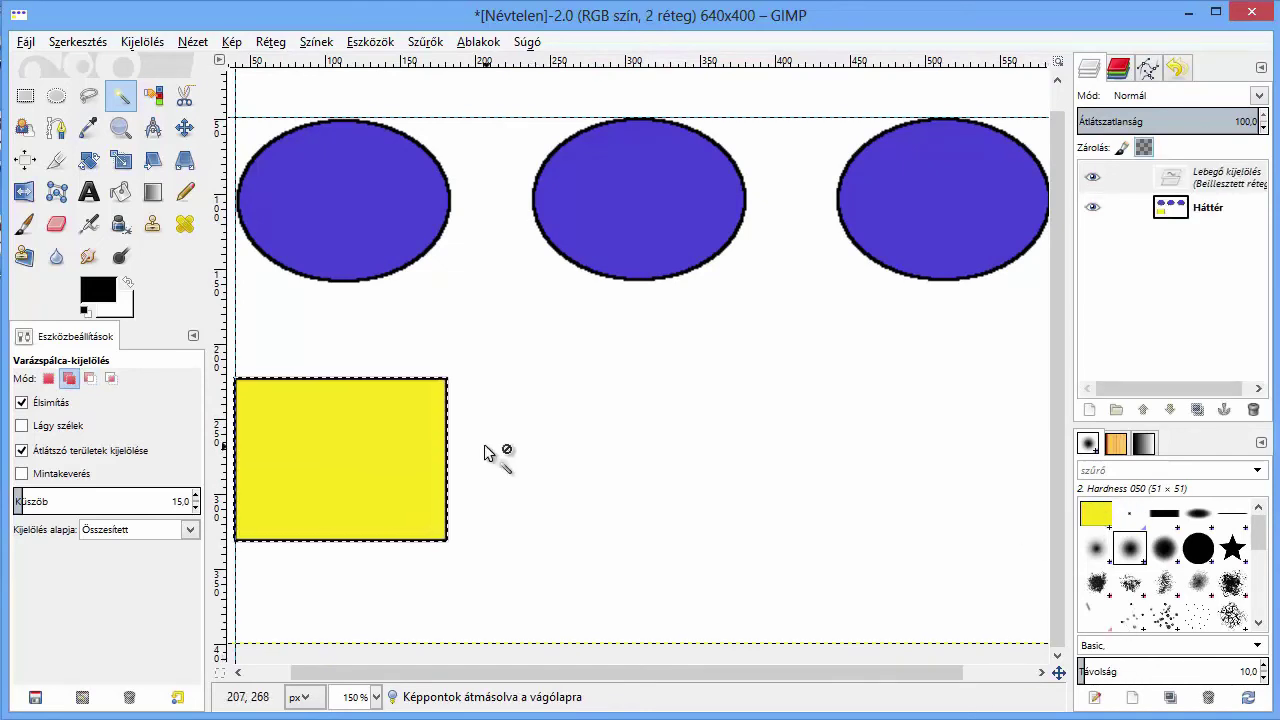
{"action": "left_click", "coordinate": [186, 130]}
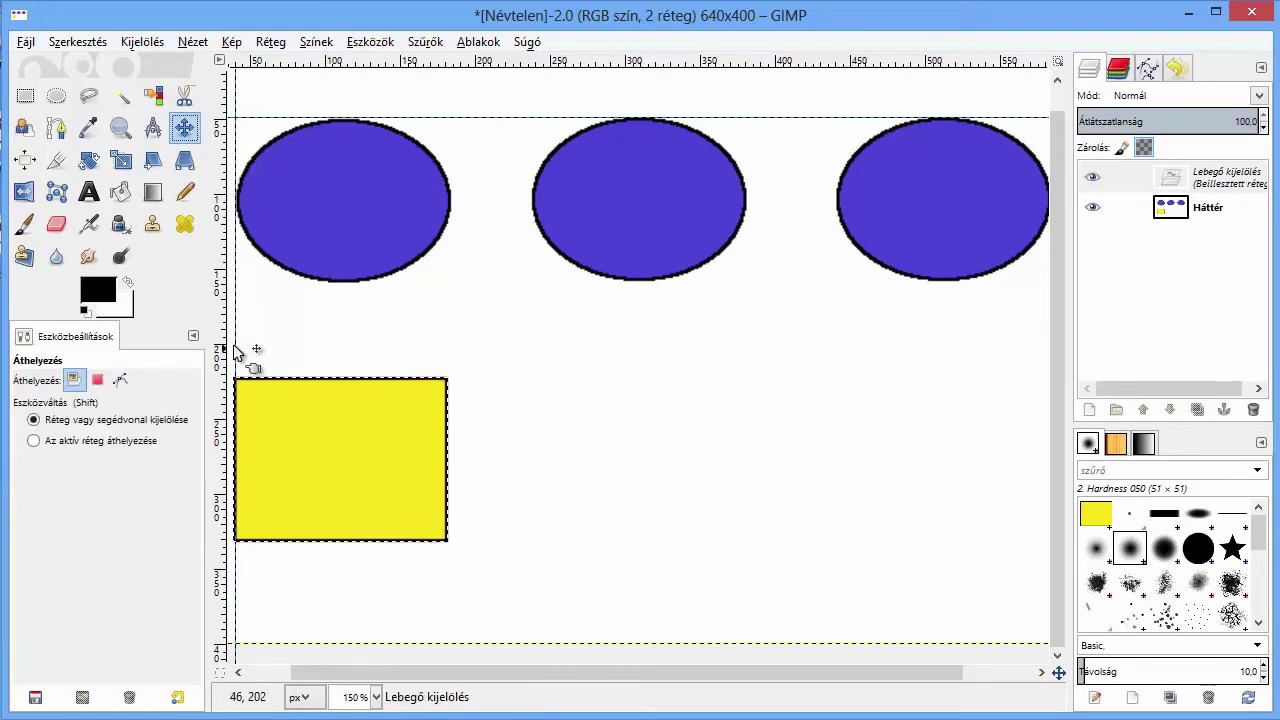
{"action": "left_click_drag", "start_coordinate": [228, 345], "coordinate": [528, 347]}
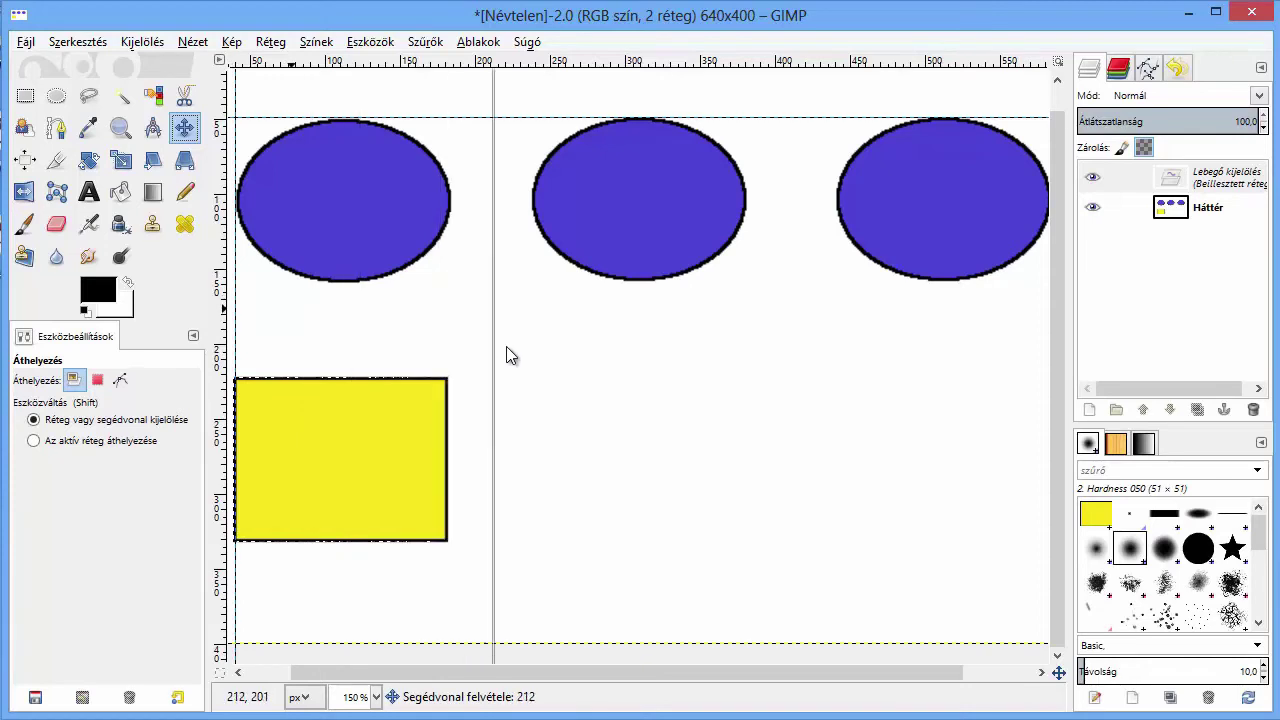
{"action": "left_click_drag", "start_coordinate": [528, 346], "coordinate": [529, 345]}
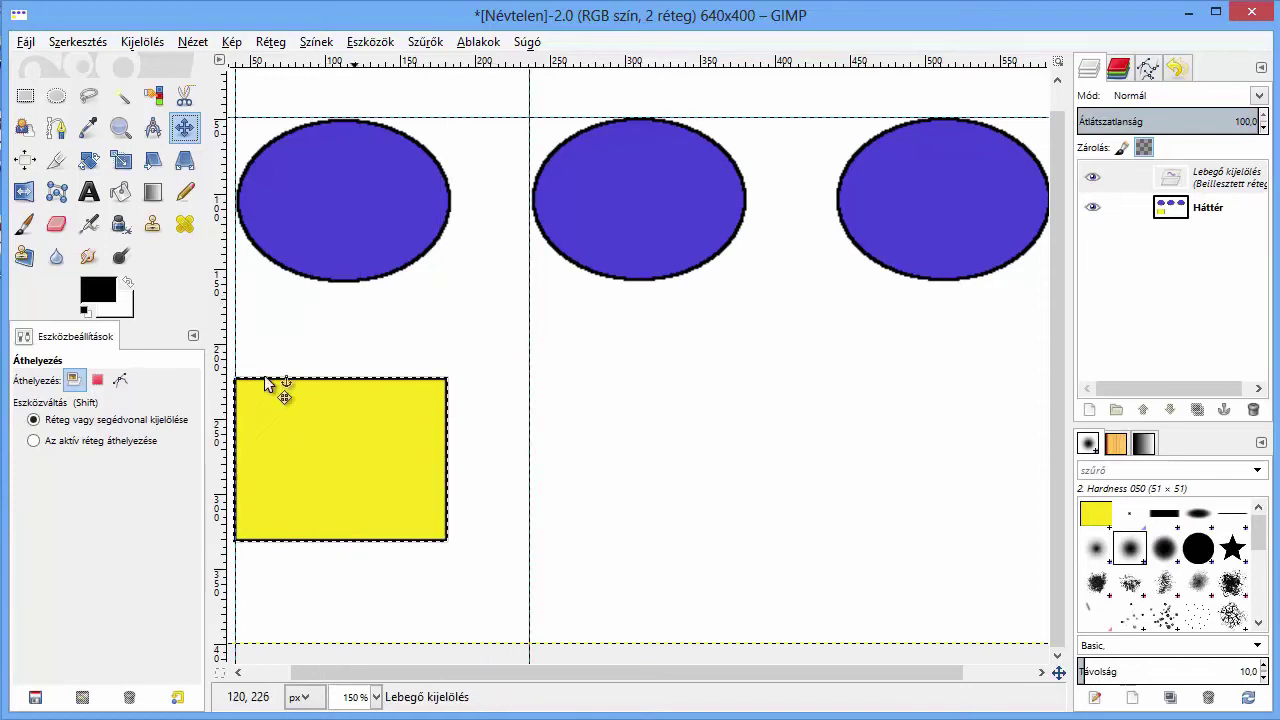
{"action": "left_click_drag", "start_coordinate": [223, 367], "coordinate": [837, 362]}
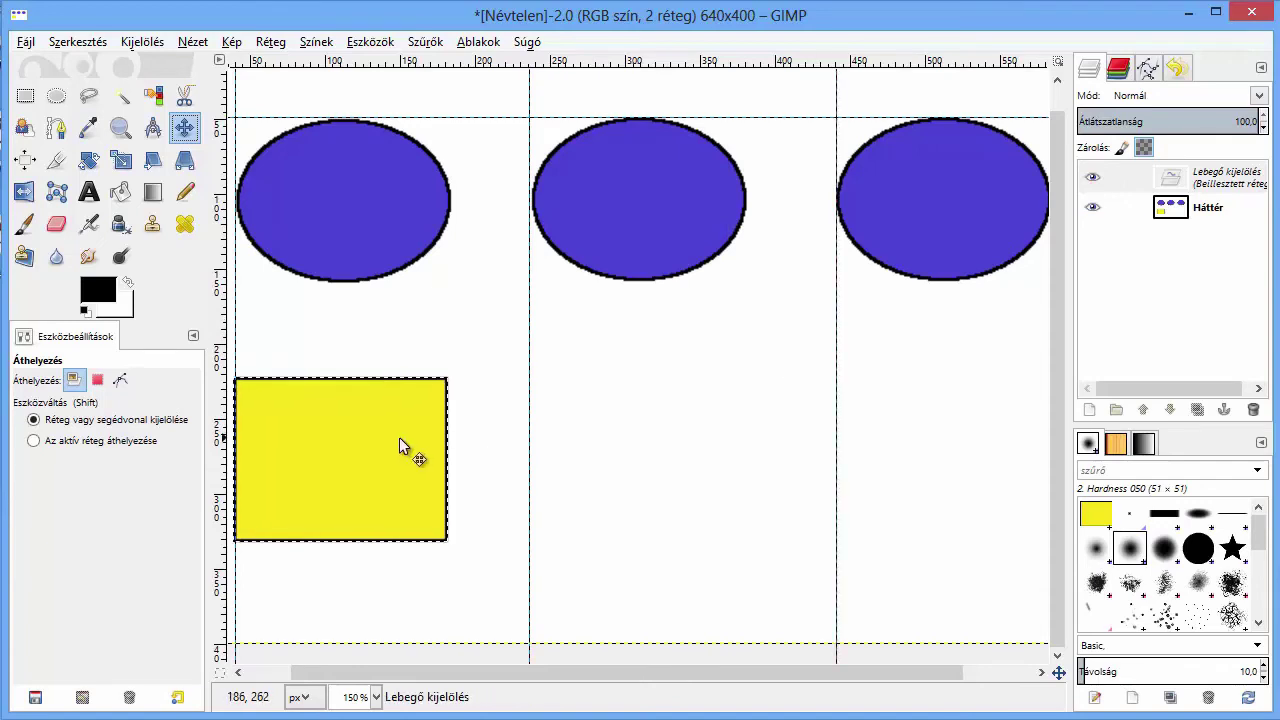
- Position the pasted box under the middle ellipse, then under the right ellipse against its guide
{"action": "mouse_move", "coordinate": [391, 437]}
{"action": "left_mouse_down"}
{"action": "mouse_move", "coordinate": [700, 437]}
{"action": "mouse_move", "coordinate": [684, 433]}
{"action": "left_mouse_up"}
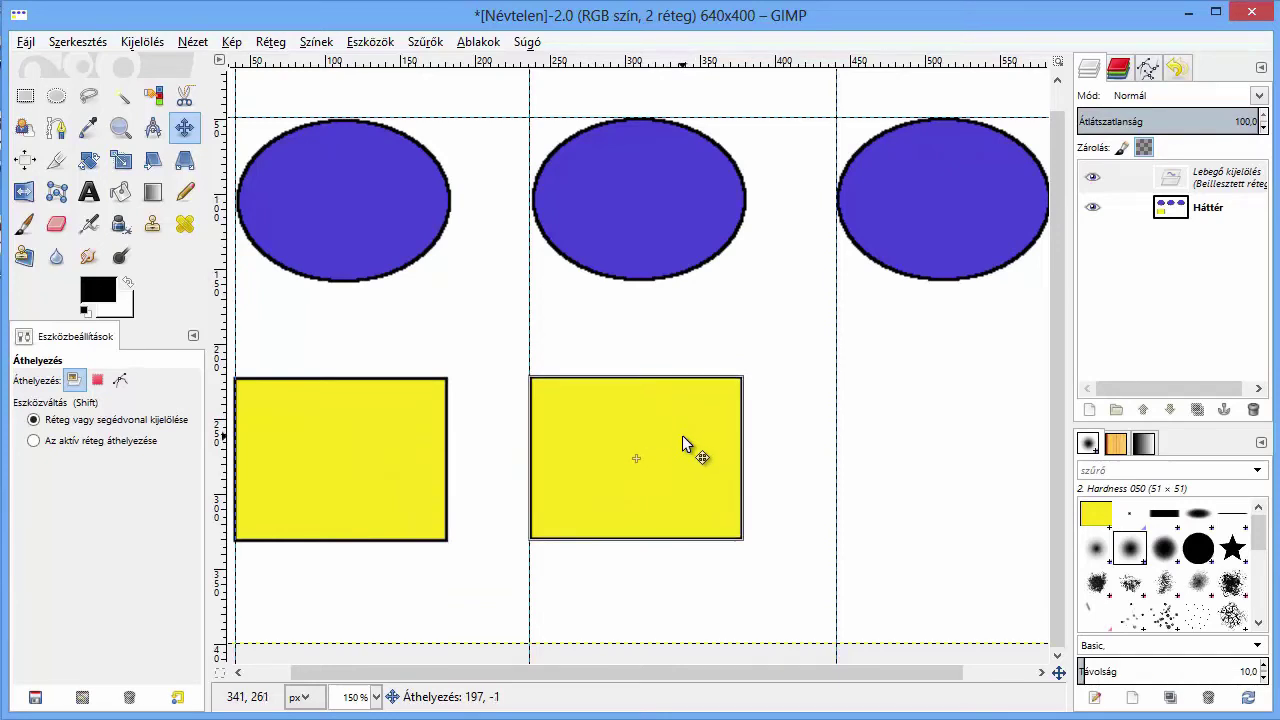
{"action": "left_click_drag", "start_coordinate": [684, 433], "coordinate": [682, 435]}
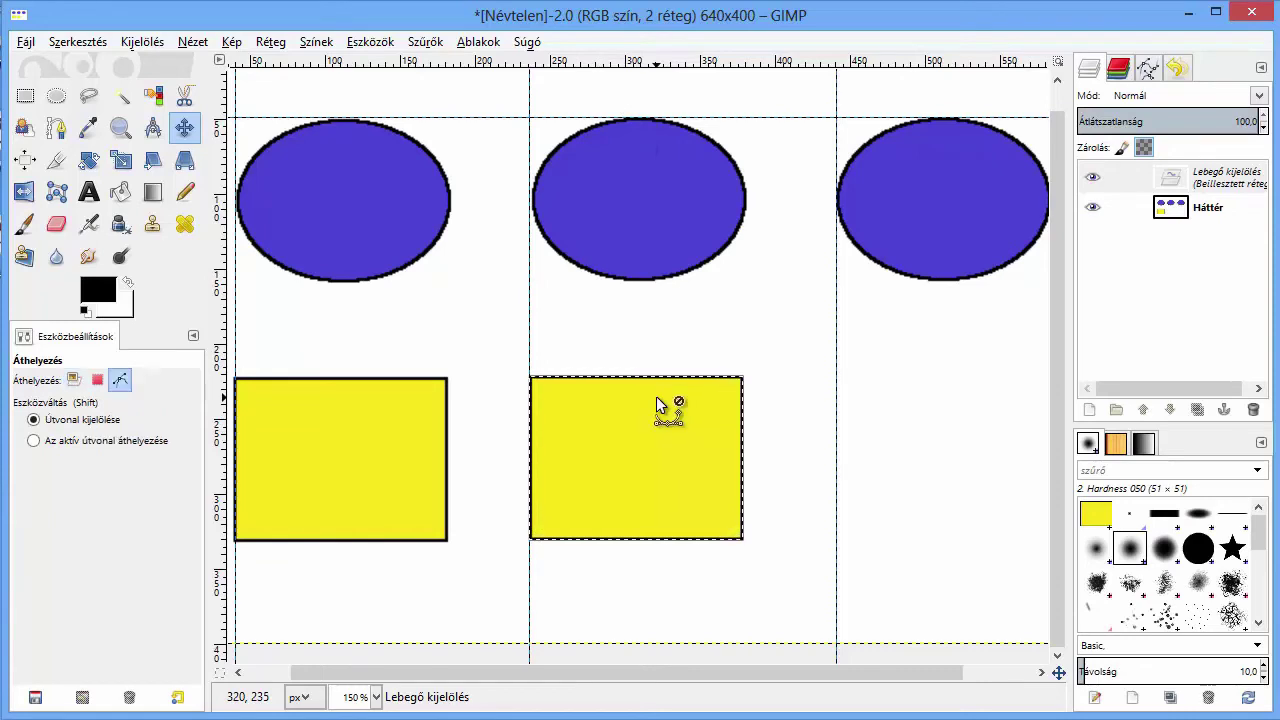
{"action": "left_click_drag", "start_coordinate": [666, 455], "coordinate": [984, 458]}
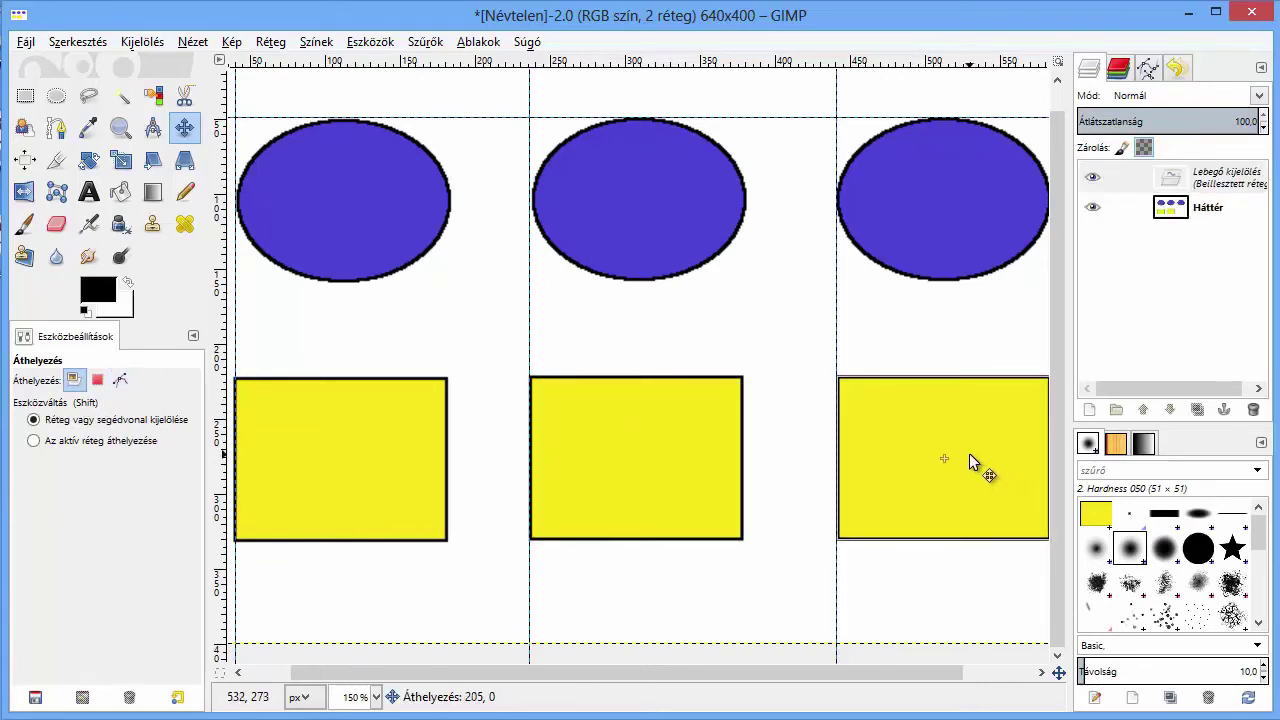
{"action": "left_click_drag", "start_coordinate": [985, 458], "coordinate": [969, 453]}
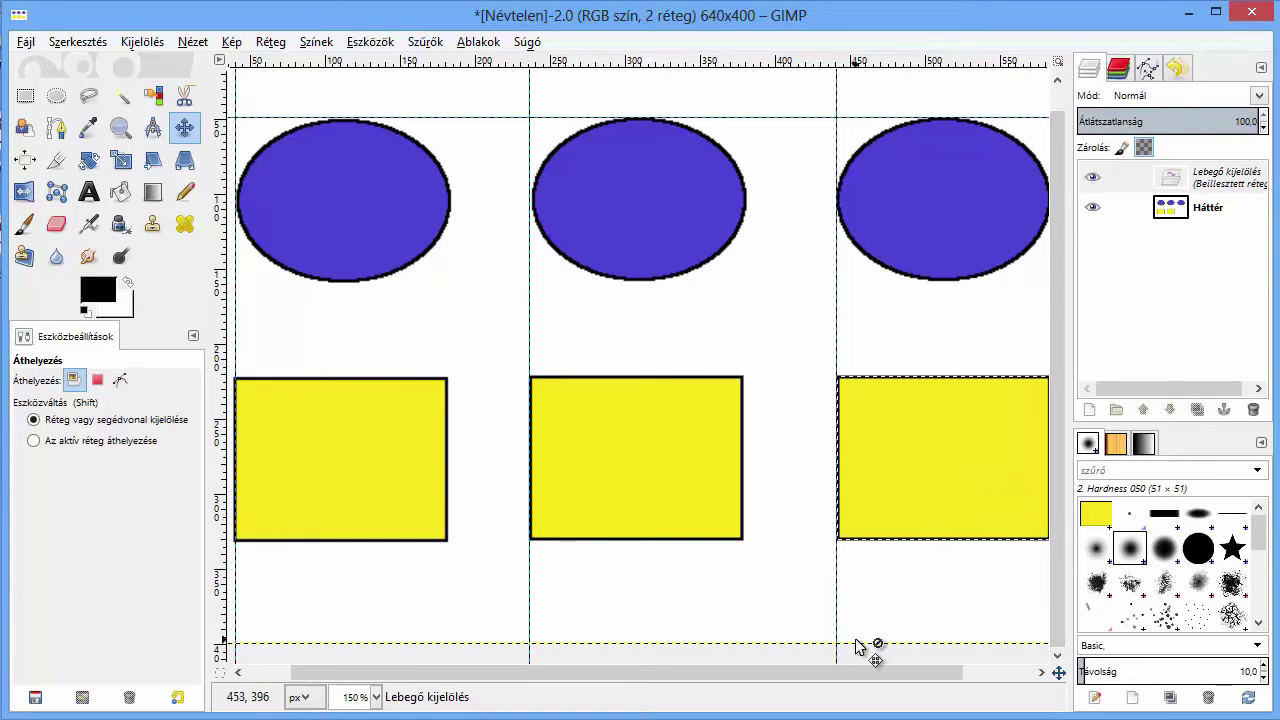
{"action": "key", "text": "1"}
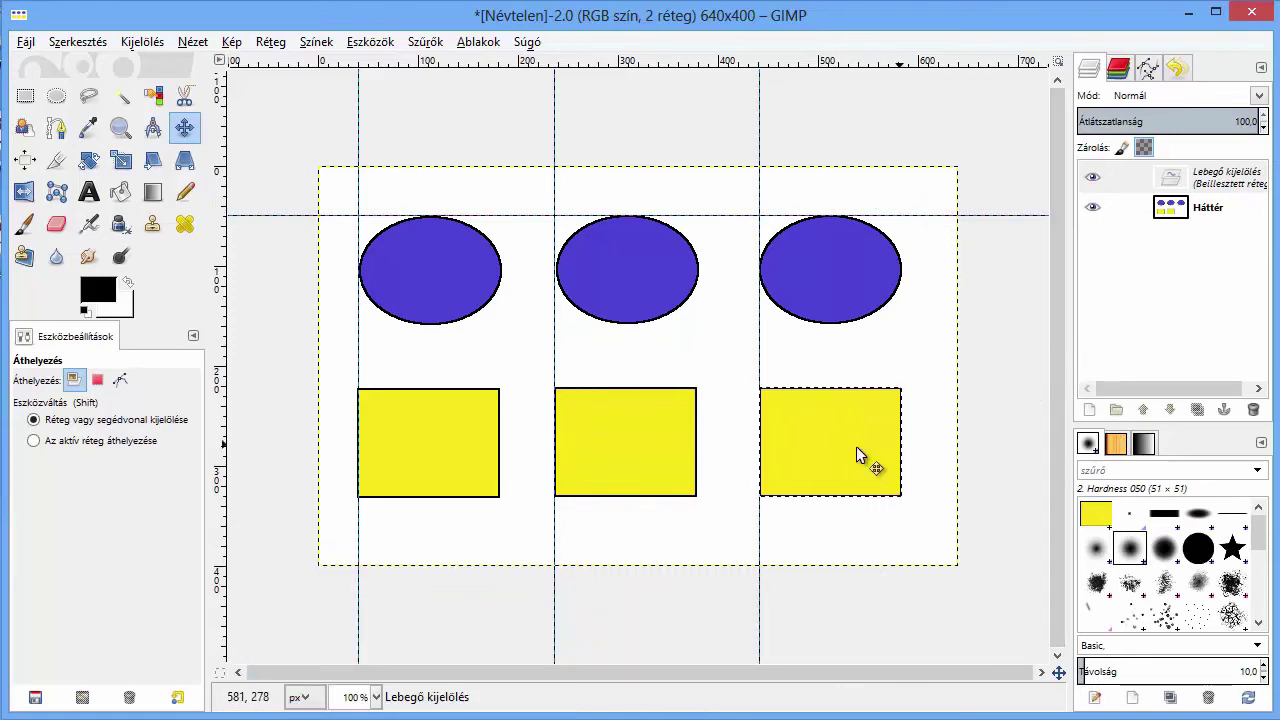
- Anchor the pasted yellow box onto the Háttér layer
{"action": "right_click", "coordinate": [1224, 178]}
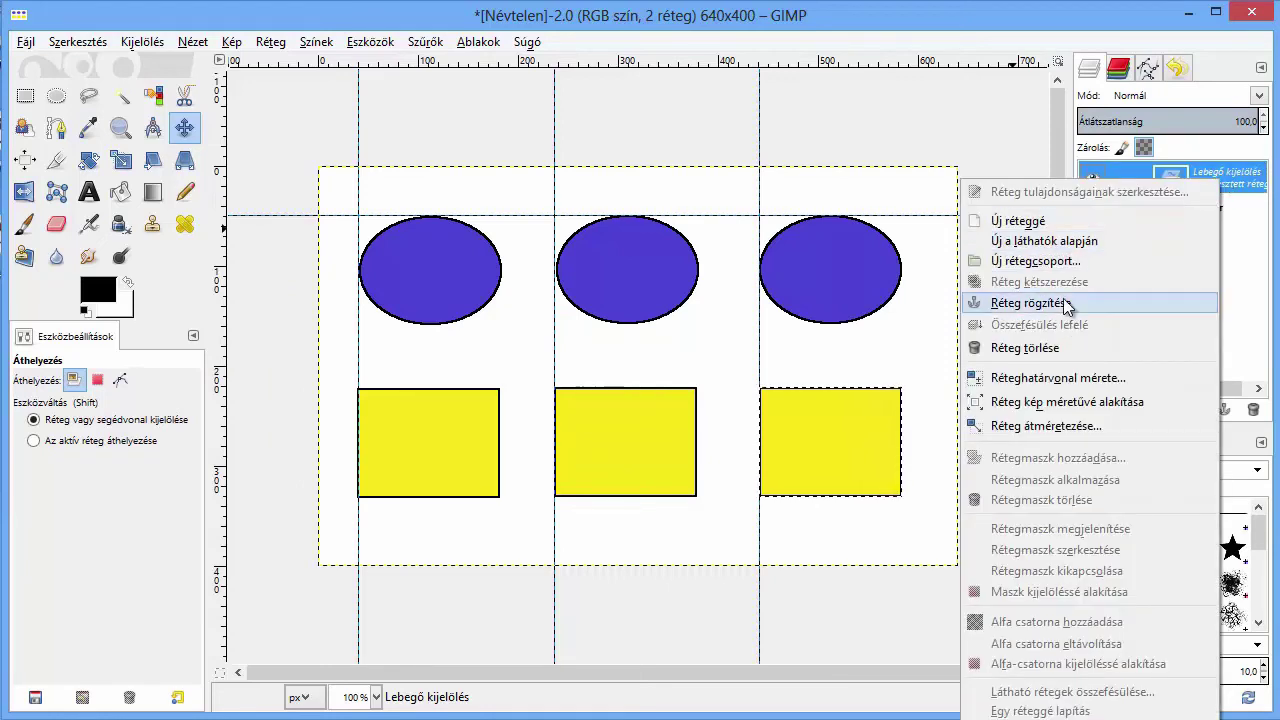
{"action": "left_click", "coordinate": [1060, 304]}
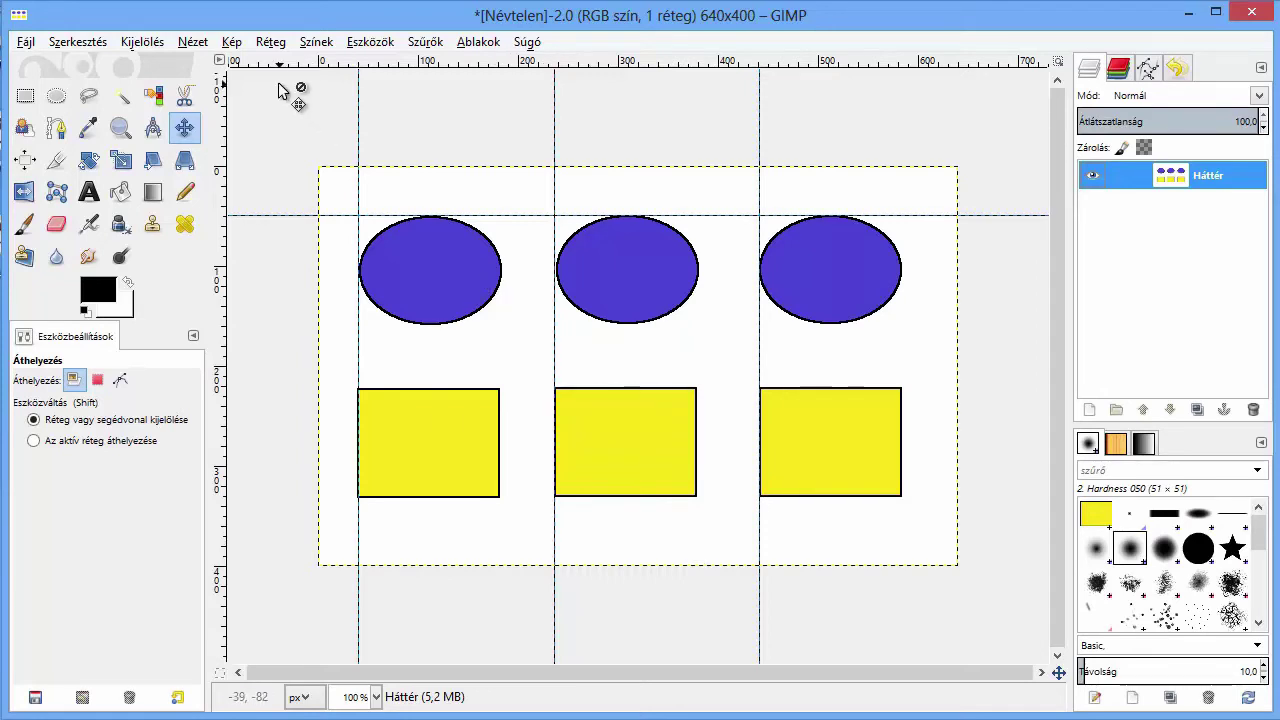
- Resize the canvas to 640 × 1200 px with width and height unlinked
{"action": "left_click", "coordinate": [233, 43]}
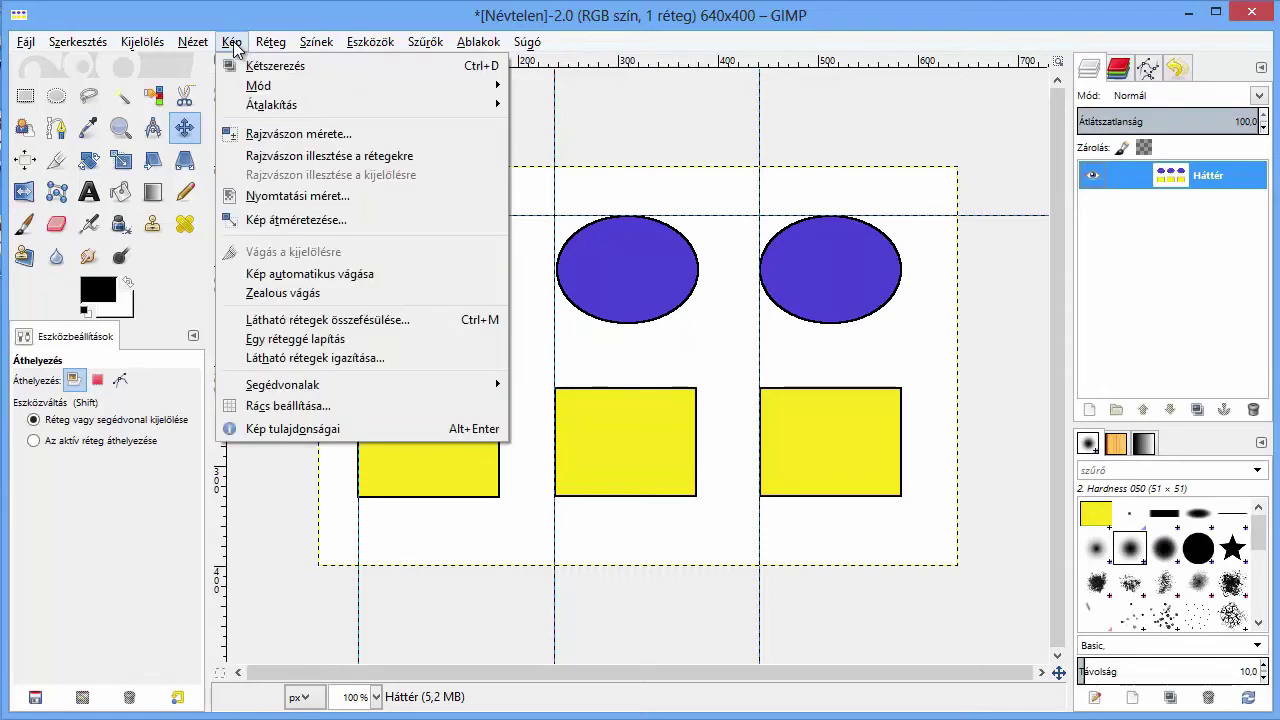
{"action": "left_click", "coordinate": [276, 137]}
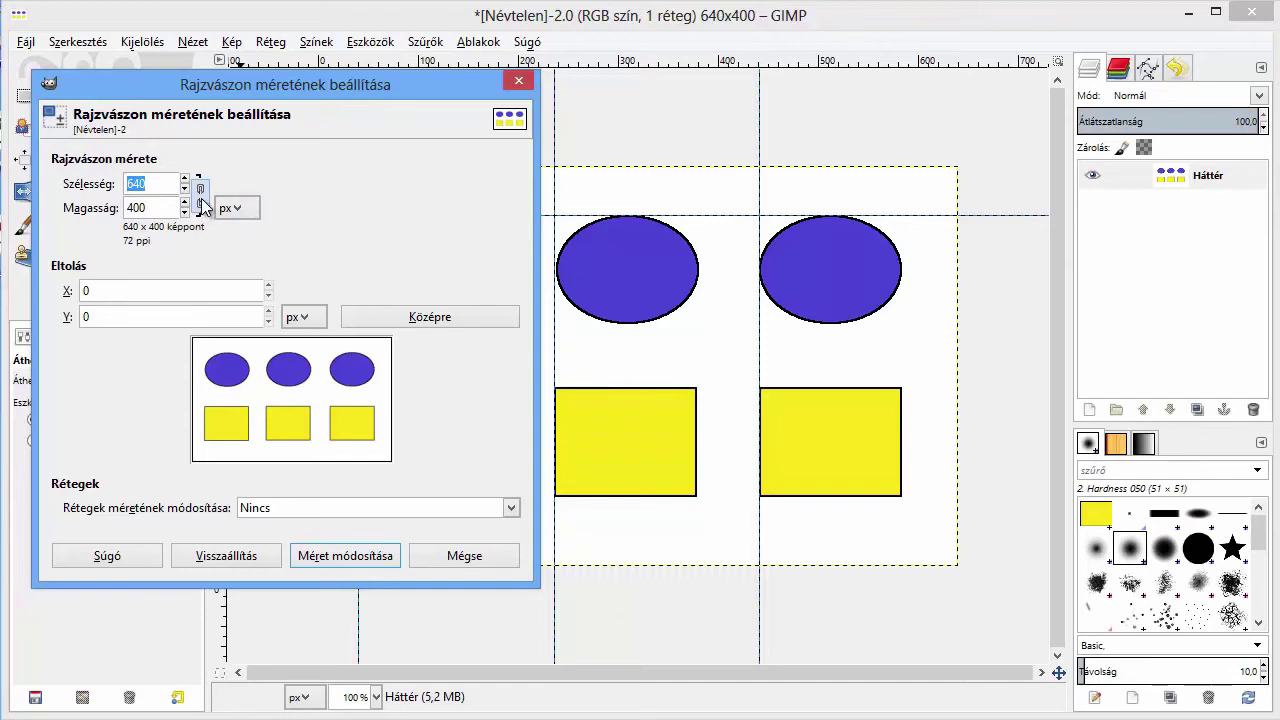
{"action": "left_click", "coordinate": [200, 196]}
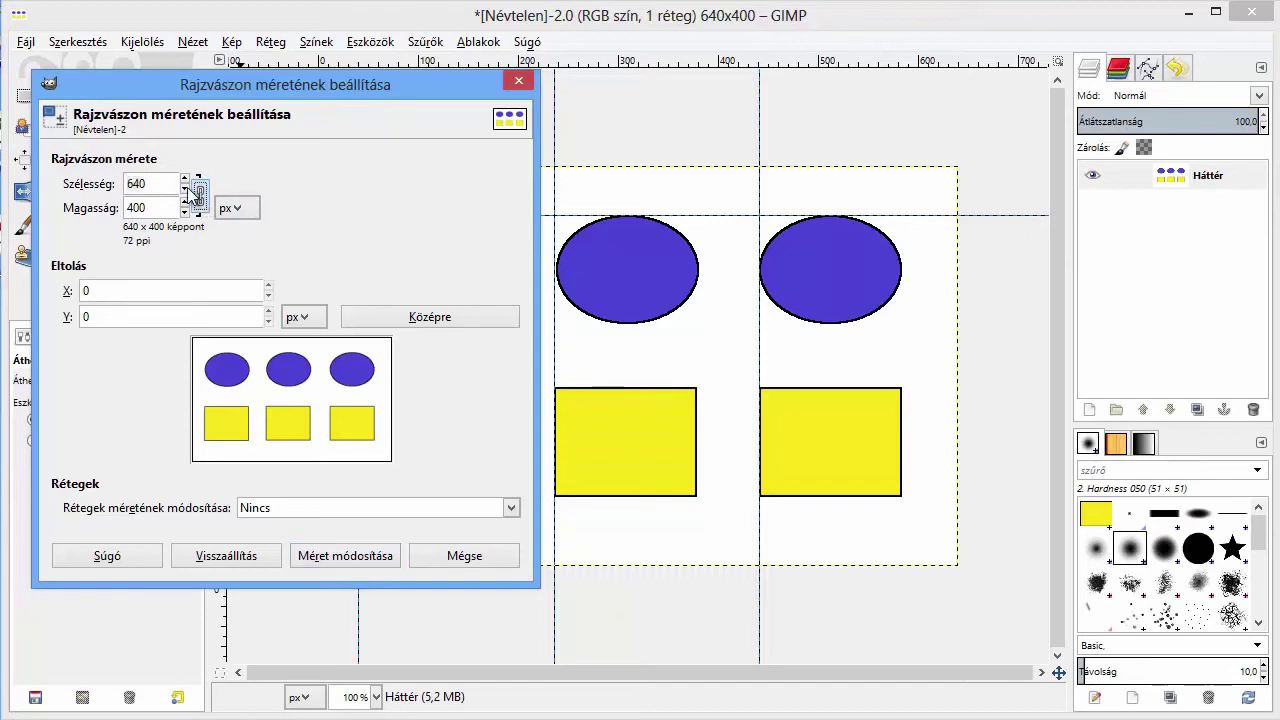
{"action": "left_click", "coordinate": [185, 190]}
{"action": "left_click", "coordinate": [185, 190]}
{"action": "left_click", "coordinate": [185, 190]}
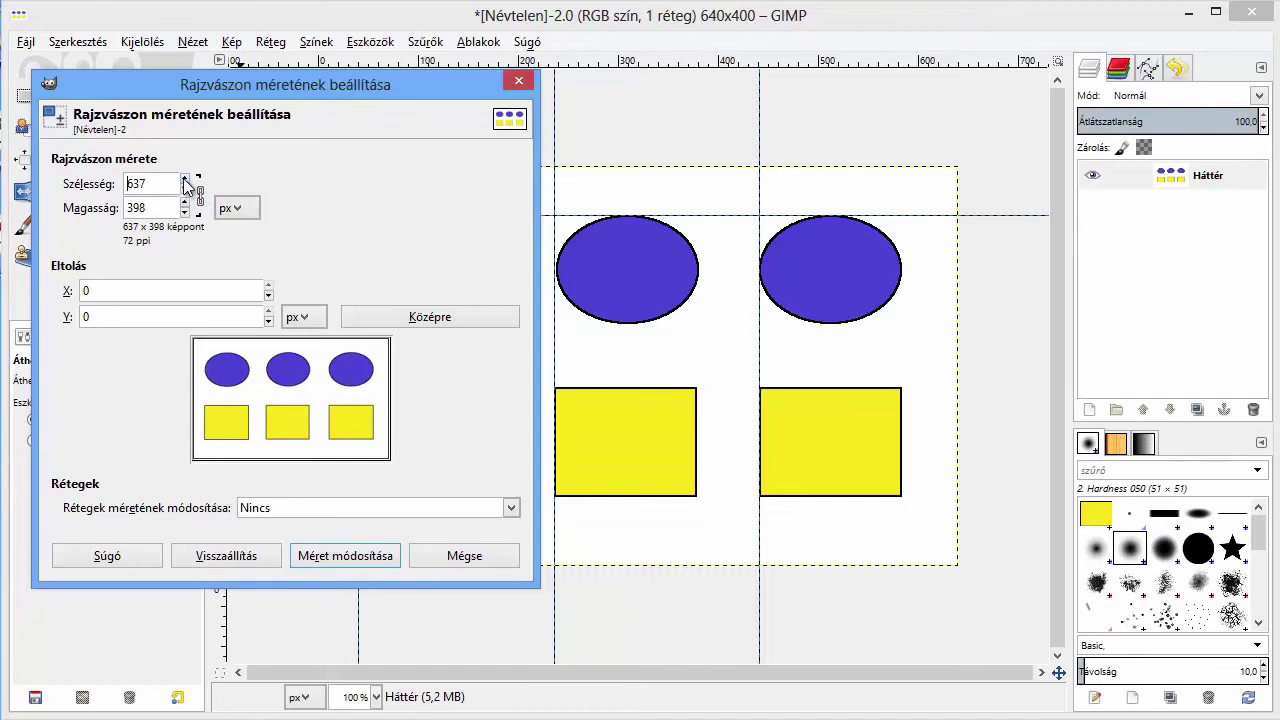
{"action": "left_click", "coordinate": [185, 180]}
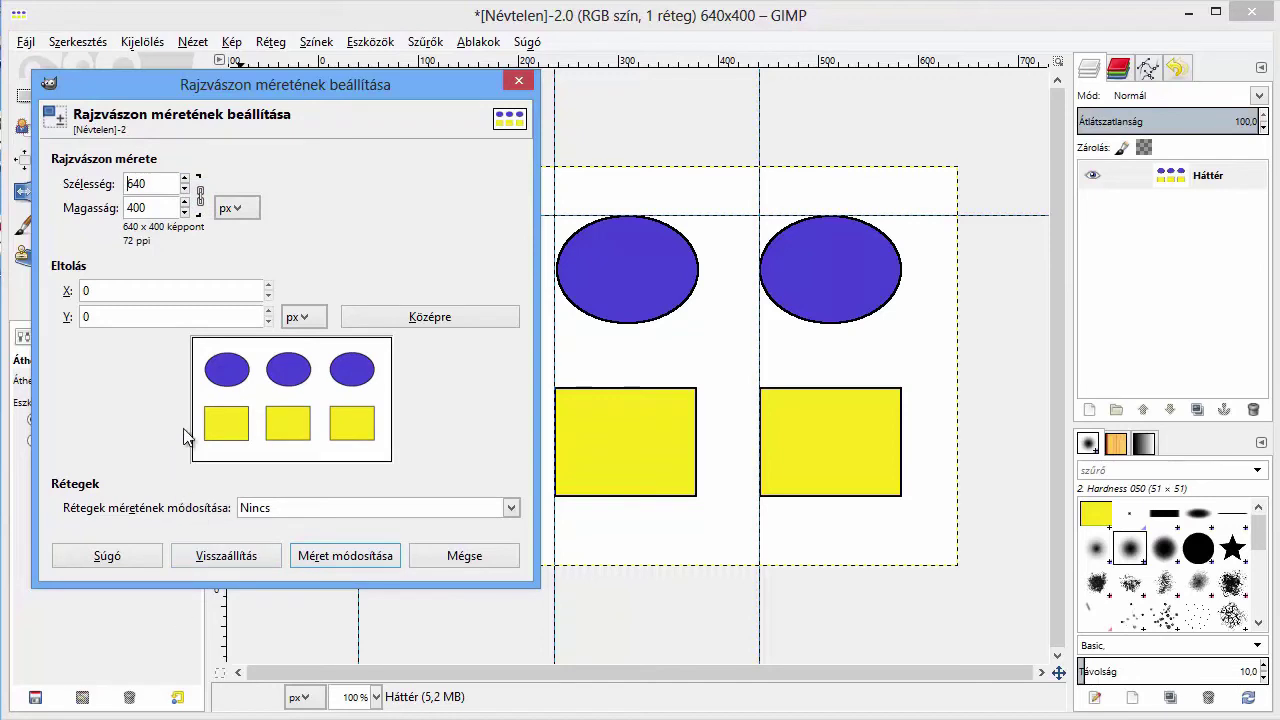
{"action": "left_click", "coordinate": [201, 208]}
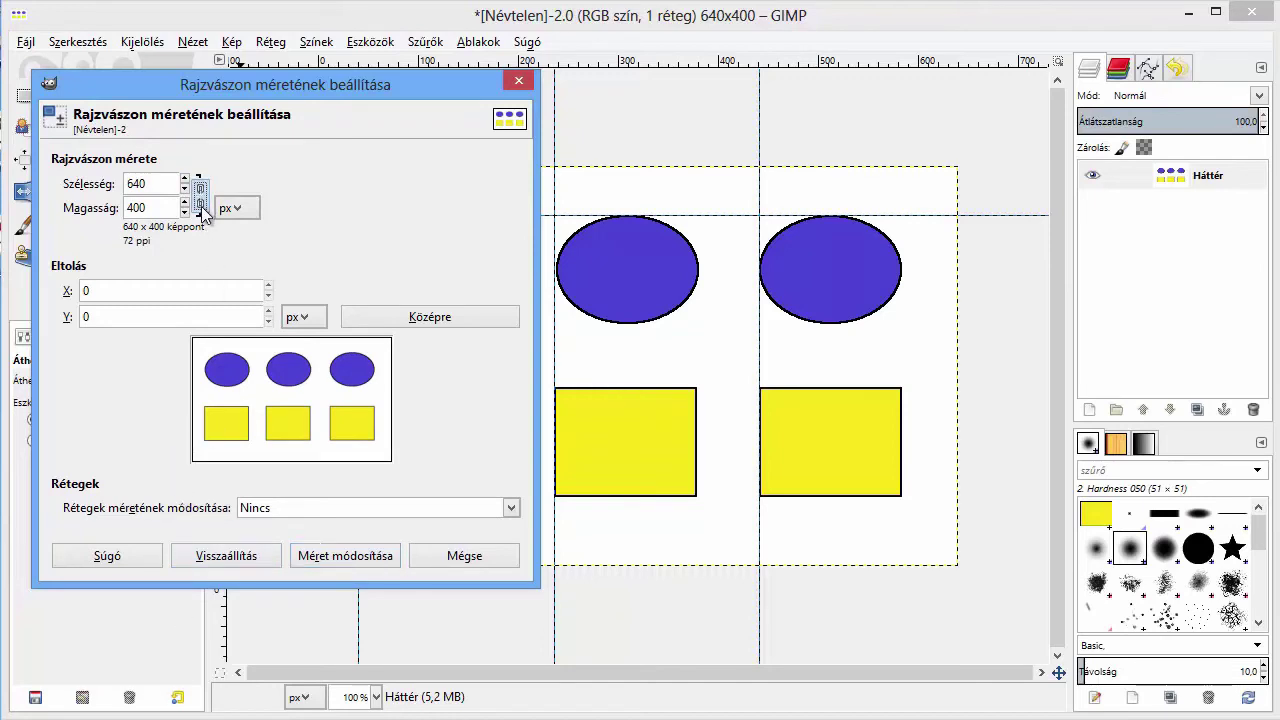
{"action": "left_click_drag", "start_coordinate": [152, 208], "coordinate": [121, 206]}
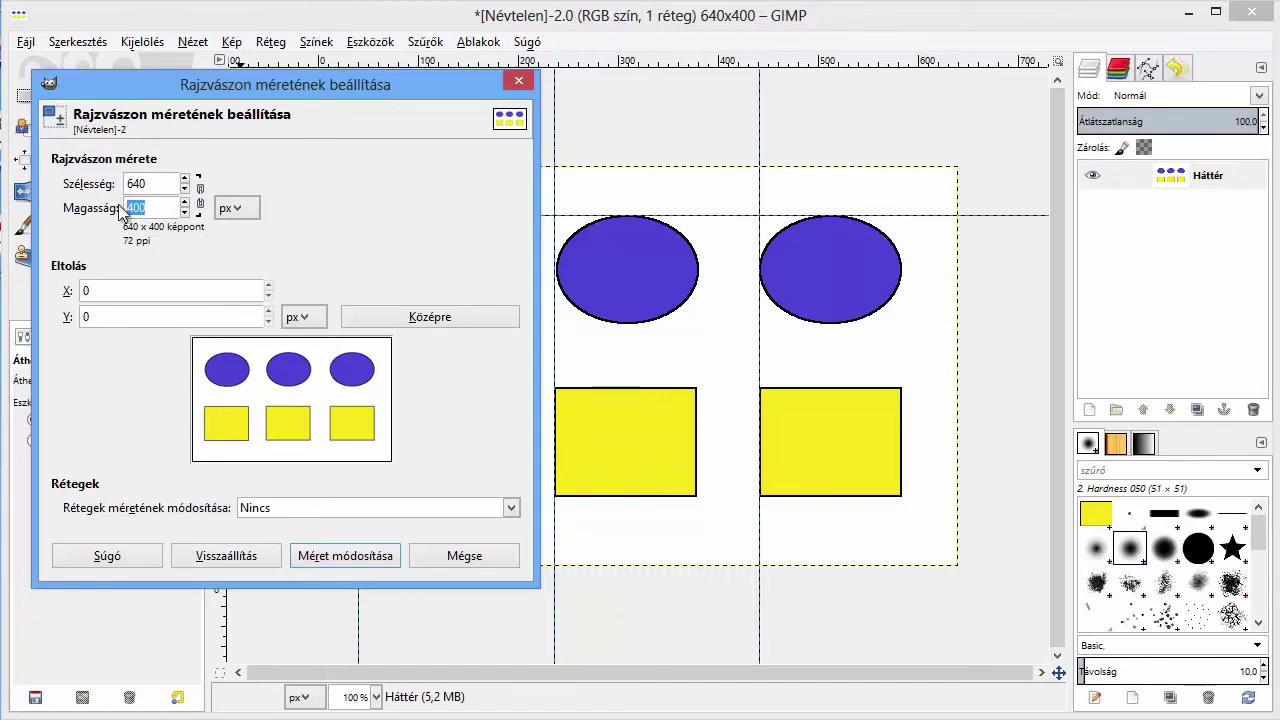
{"action": "type", "text": "12"}
{"action": "left_click", "coordinate": [158, 187]}
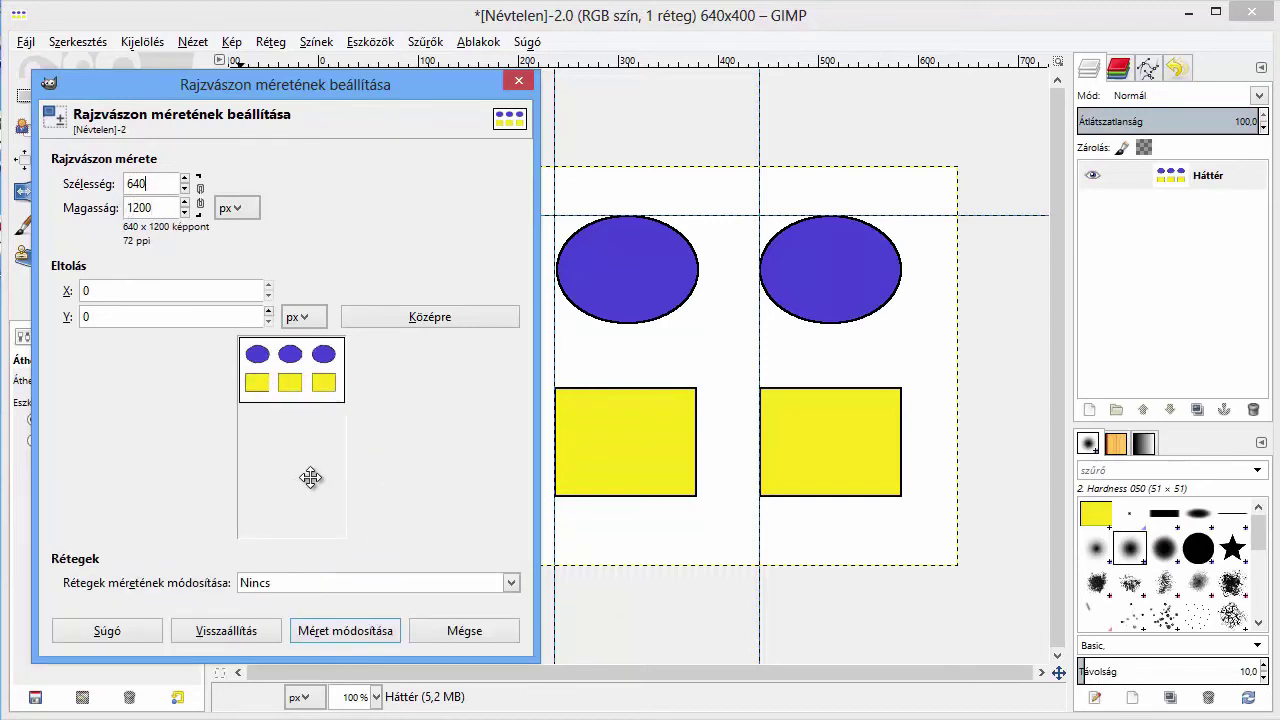
{"action": "left_click", "coordinate": [376, 633]}
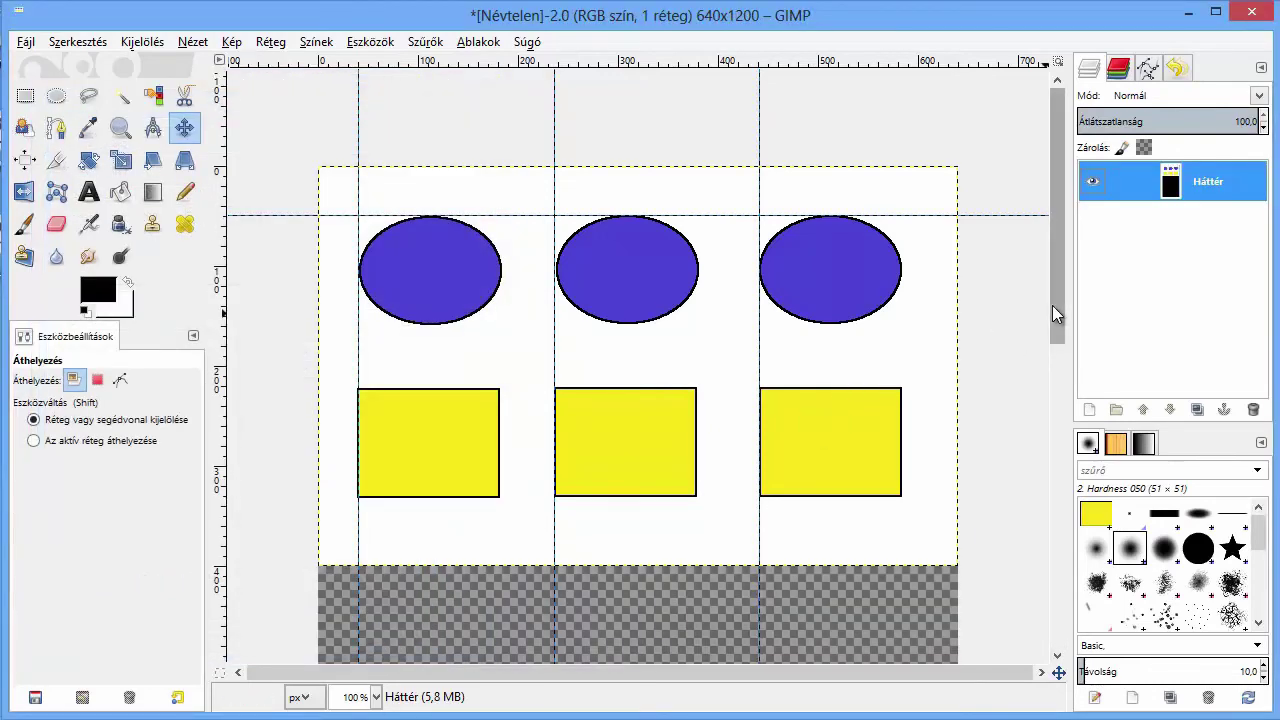
{"action": "mouse_move", "coordinate": [1053, 305]}
{"action": "left_mouse_down"}
{"action": "mouse_move", "coordinate": [1088, 450]}
{"action": "mouse_move", "coordinate": [1064, 294]}
{"action": "left_mouse_up"}
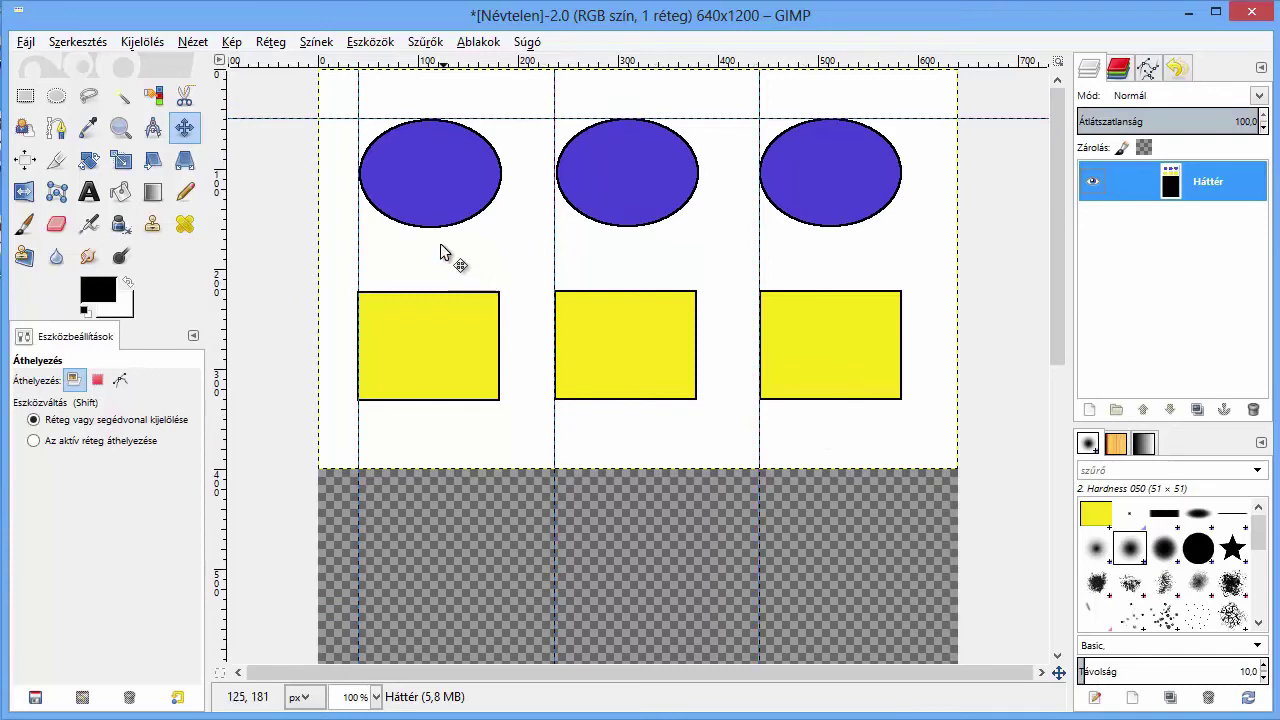
- Resize the background layer to the full 640×1200 image size with Layer to Image Size
{"action": "left_click", "coordinate": [268, 46]}
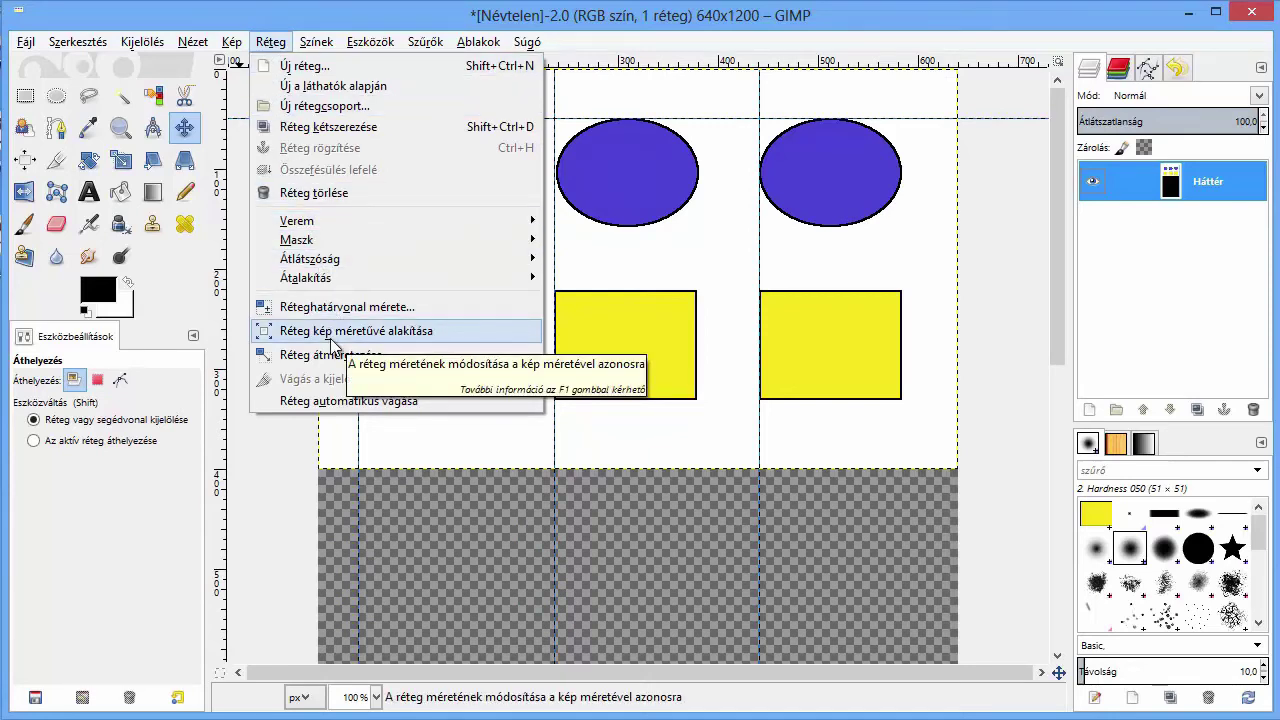
{"action": "left_click", "coordinate": [331, 343]}
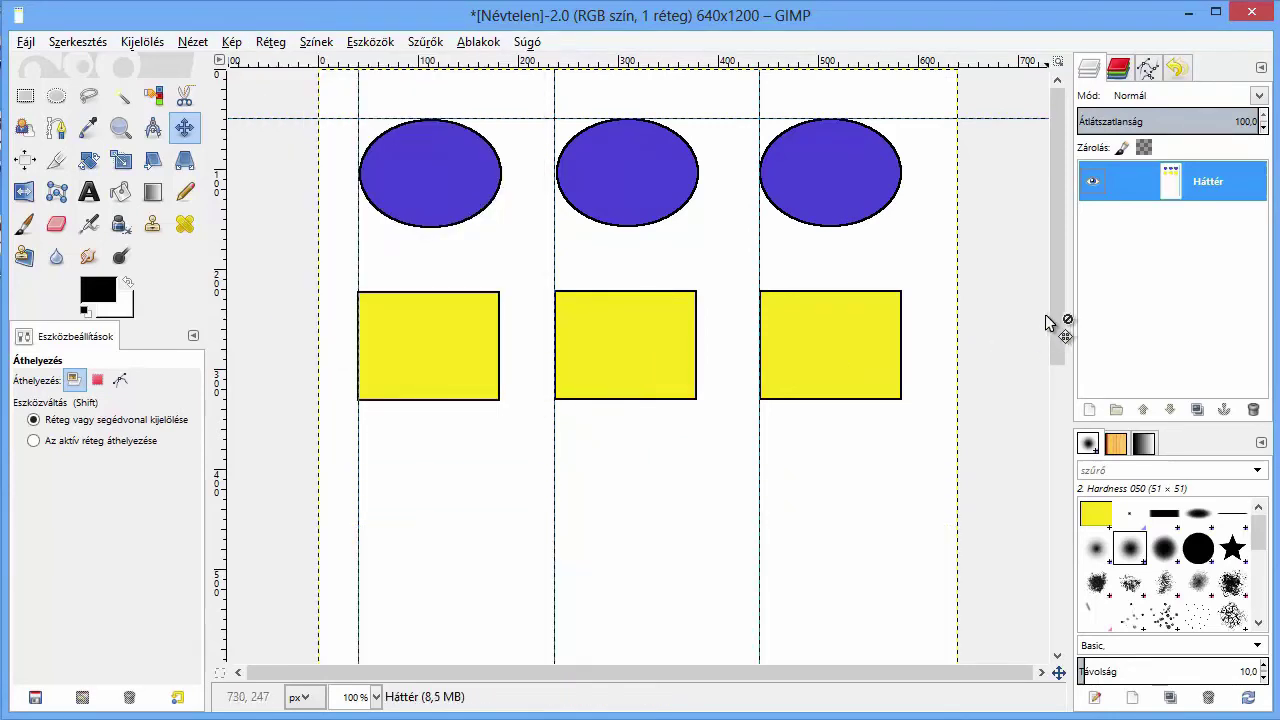
{"action": "mouse_move", "coordinate": [1053, 297]}
{"action": "left_mouse_down"}
{"action": "mouse_move", "coordinate": [1083, 450]}
{"action": "mouse_move", "coordinate": [1064, 293]}
{"action": "left_mouse_up"}
- Glance at the sample flowchart in Windows Photo Viewer, then minimize it
{"action": "left_click", "coordinate": [476, 712]}
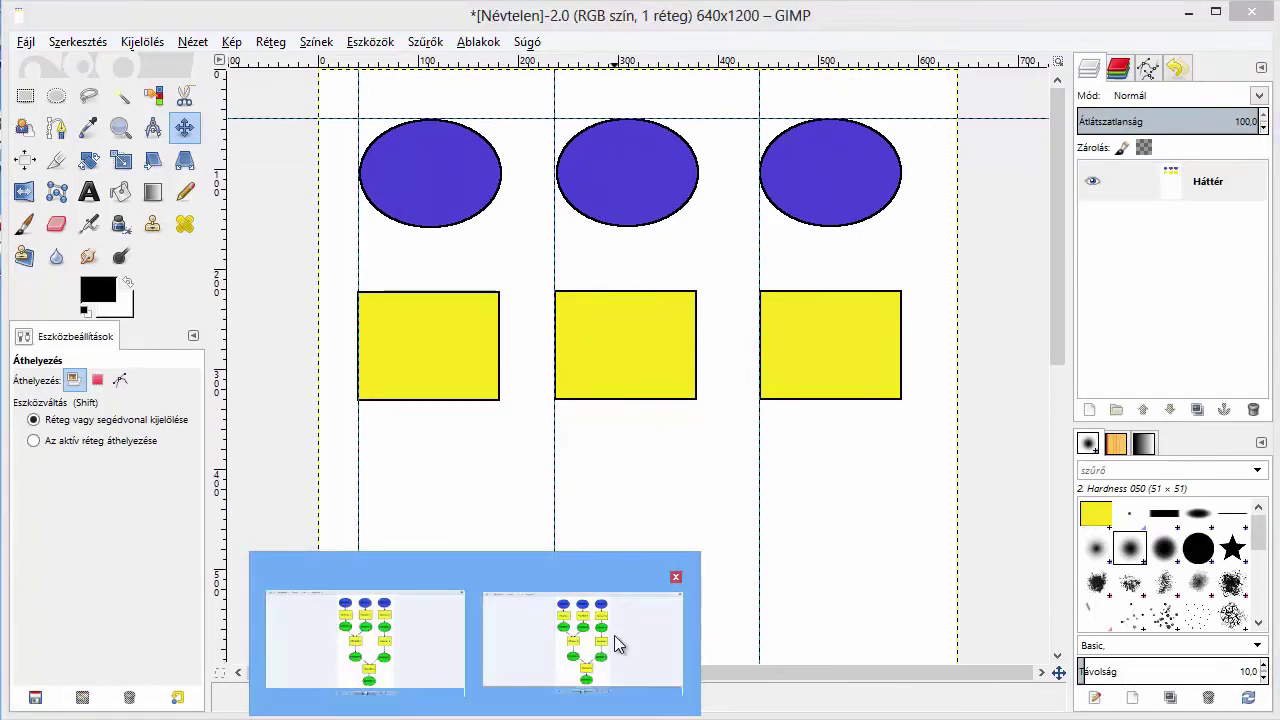
{"action": "left_click", "coordinate": [616, 644]}
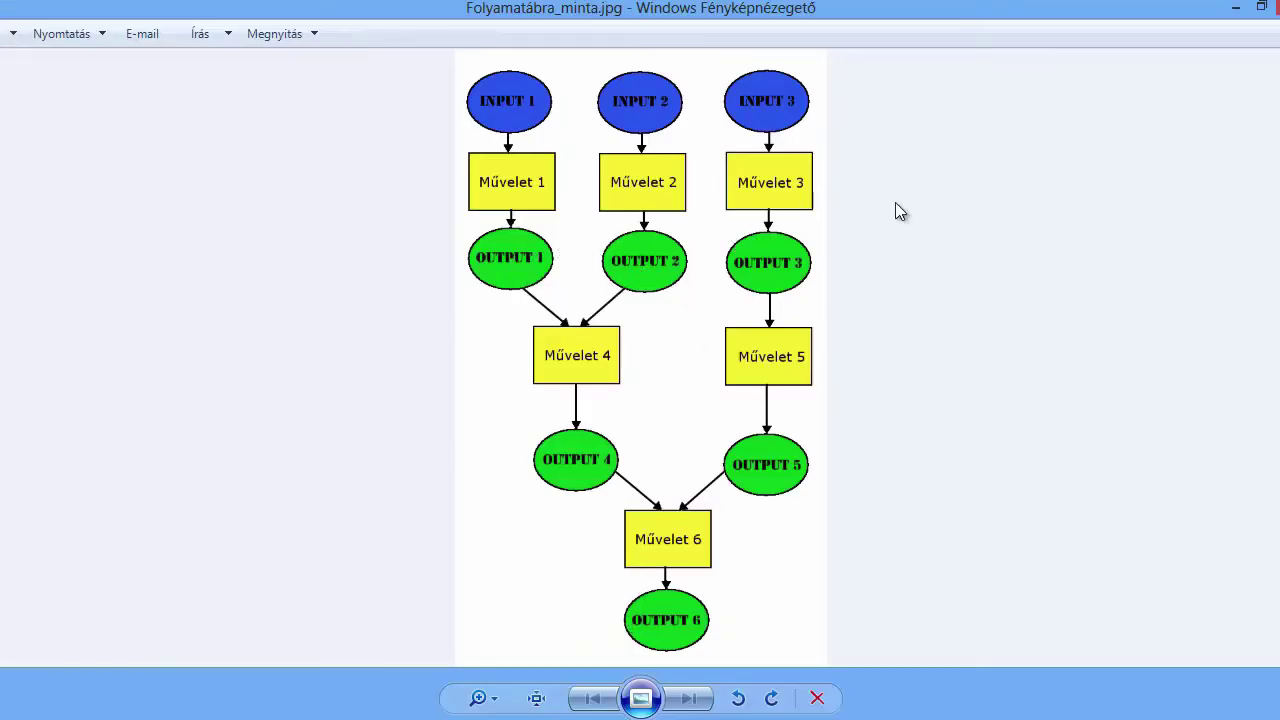
{"action": "left_click", "coordinate": [1238, 8]}
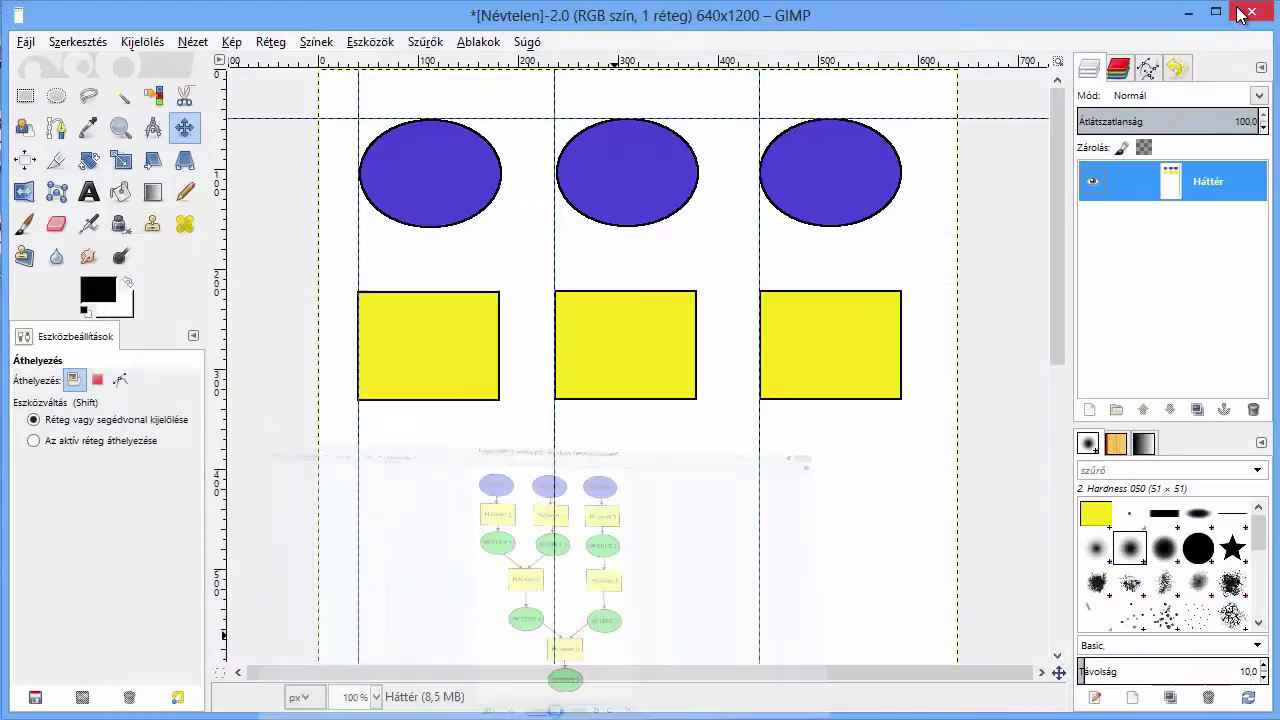
- Drag a horizontal guide from the top ruler to just below the yellow boxes
{"action": "left_click", "coordinate": [57, 96]}
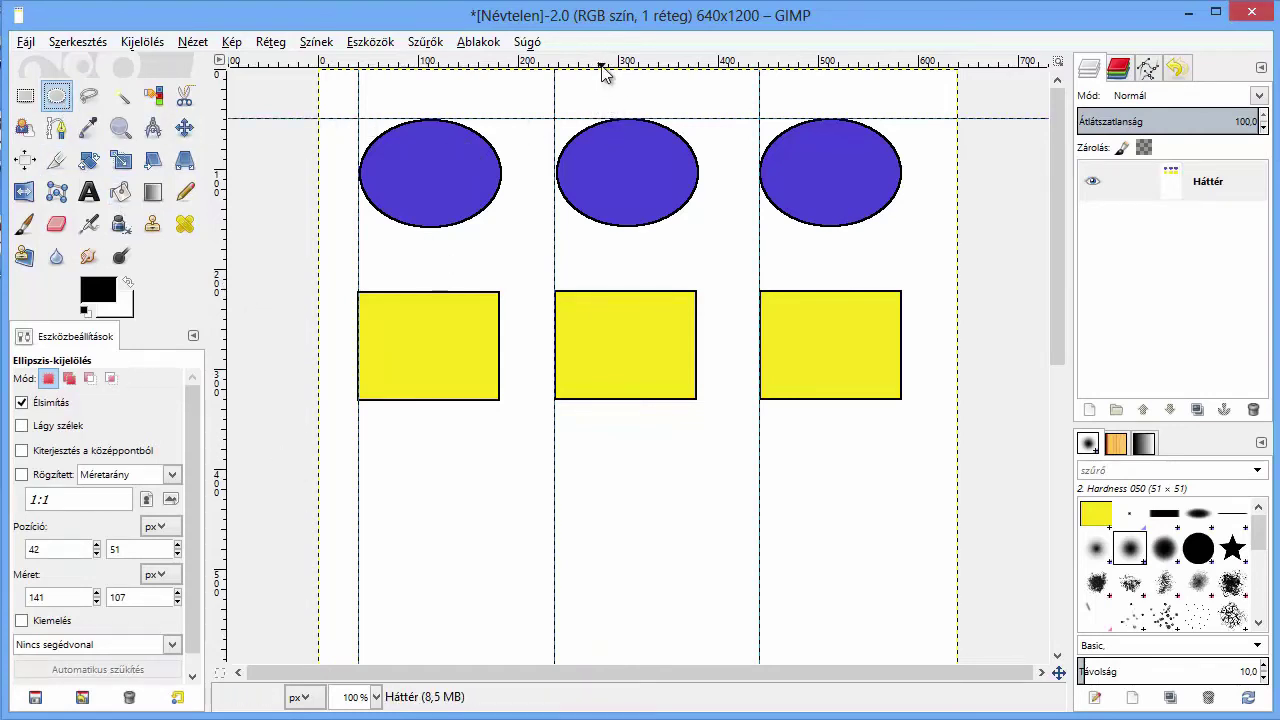
{"action": "left_click_drag", "start_coordinate": [600, 63], "coordinate": [599, 419]}
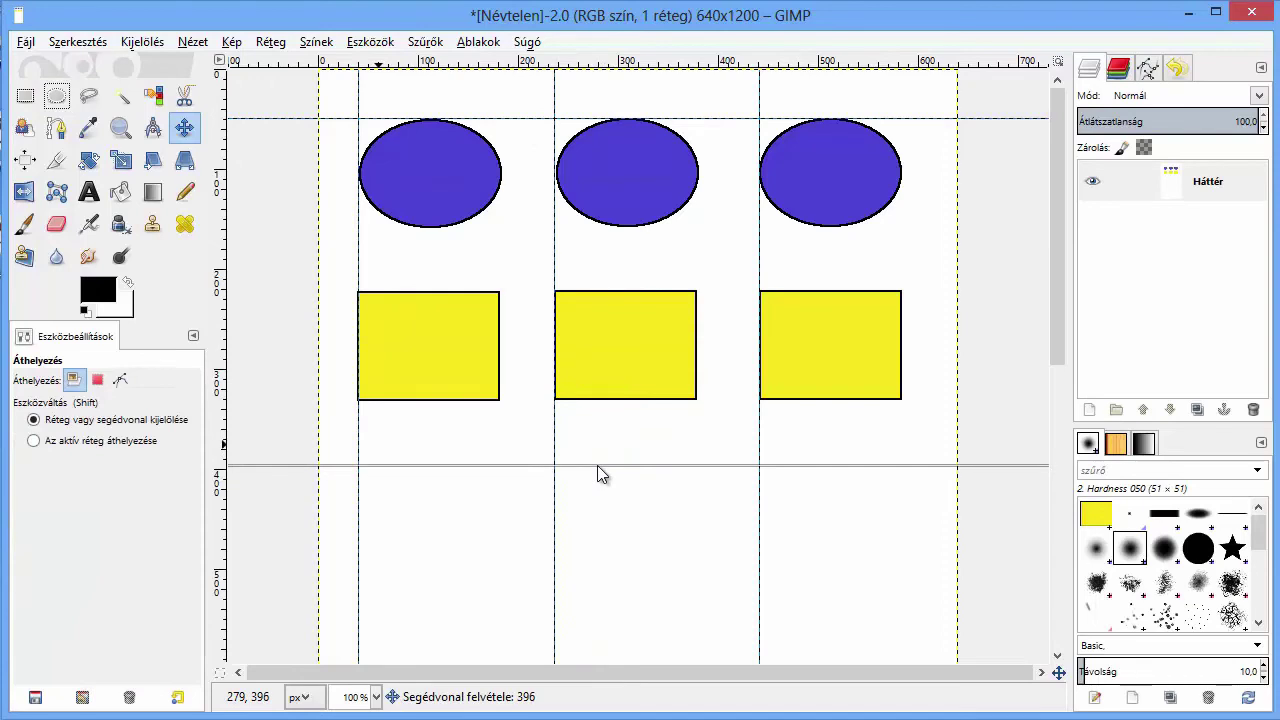
{"action": "left_click_drag", "start_coordinate": [597, 466], "coordinate": [597, 466]}
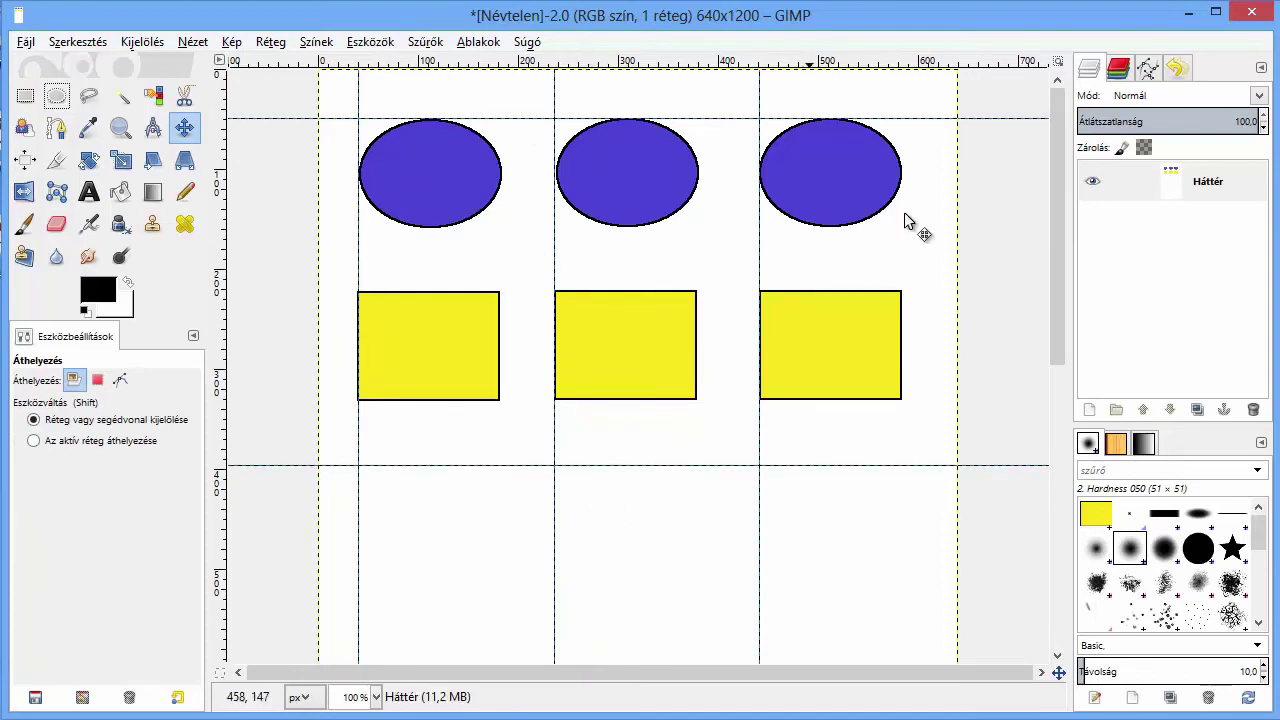
{"action": "left_click_drag", "start_coordinate": [1057, 175], "coordinate": [1061, 270]}
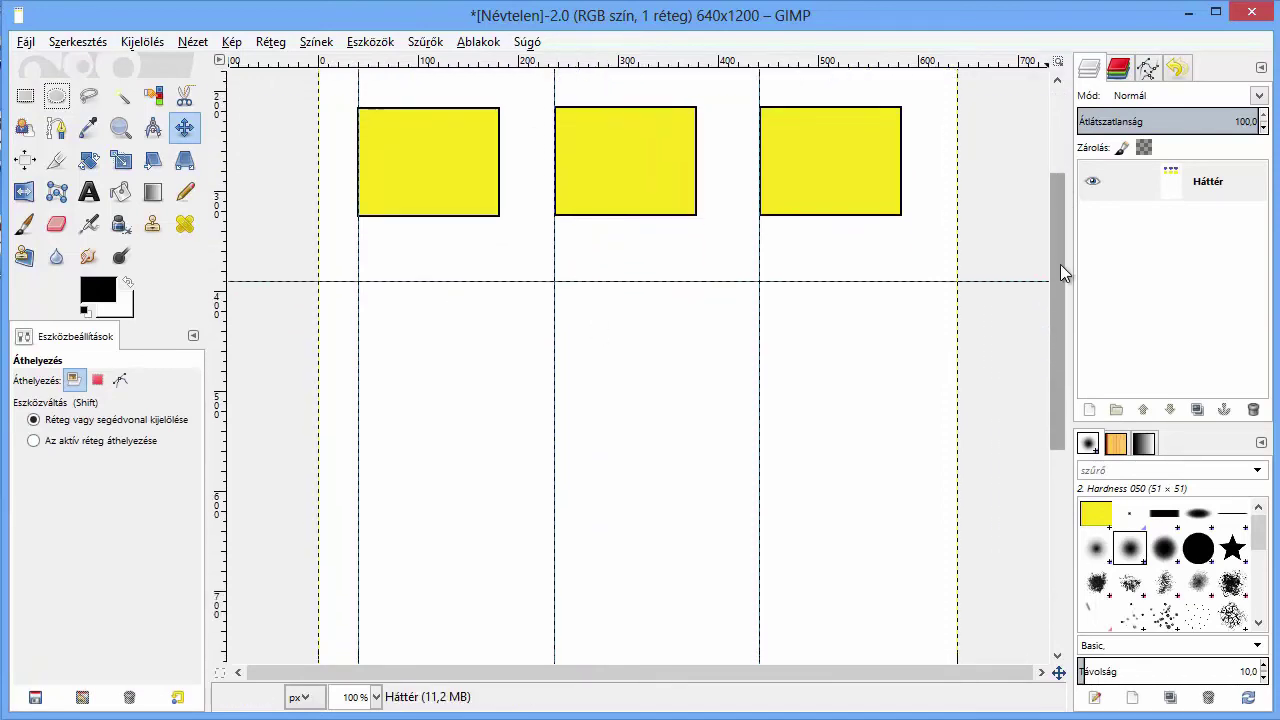
- Select a 138×138 px circle, expanding from centre, beneath the first yellow box
{"action": "left_click", "coordinate": [56, 95]}
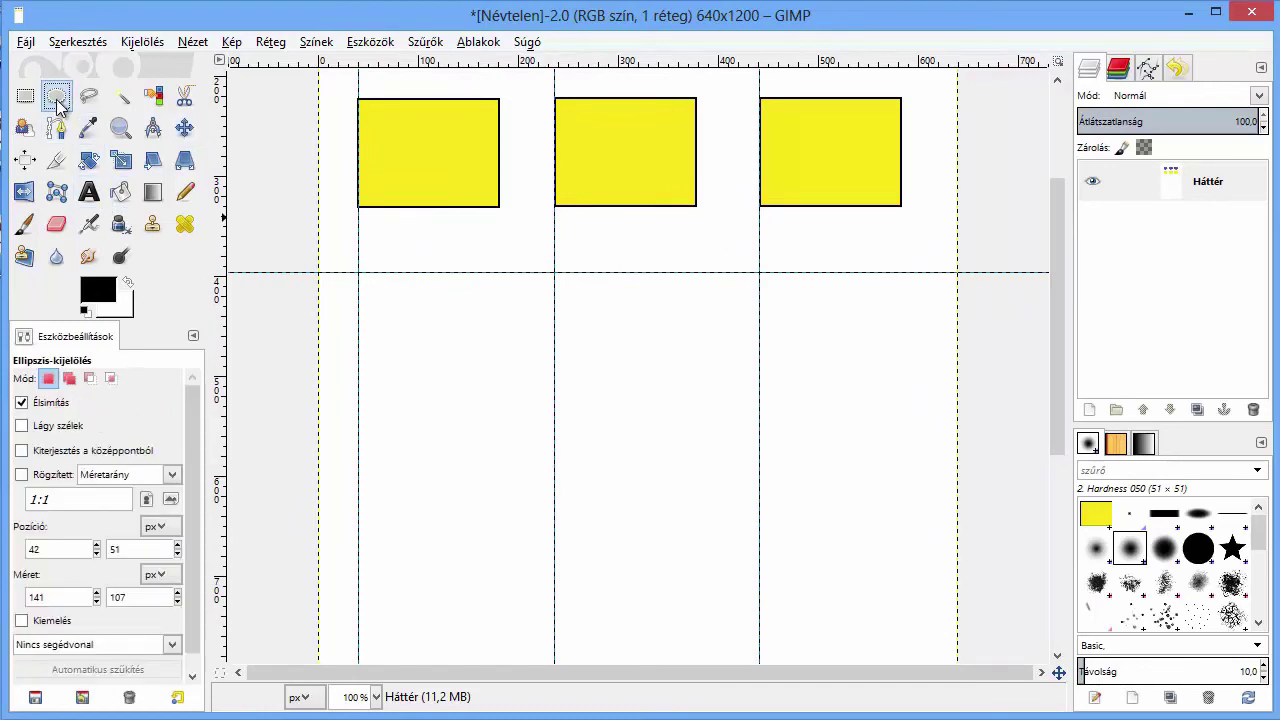
{"action": "left_click", "coordinate": [22, 452]}
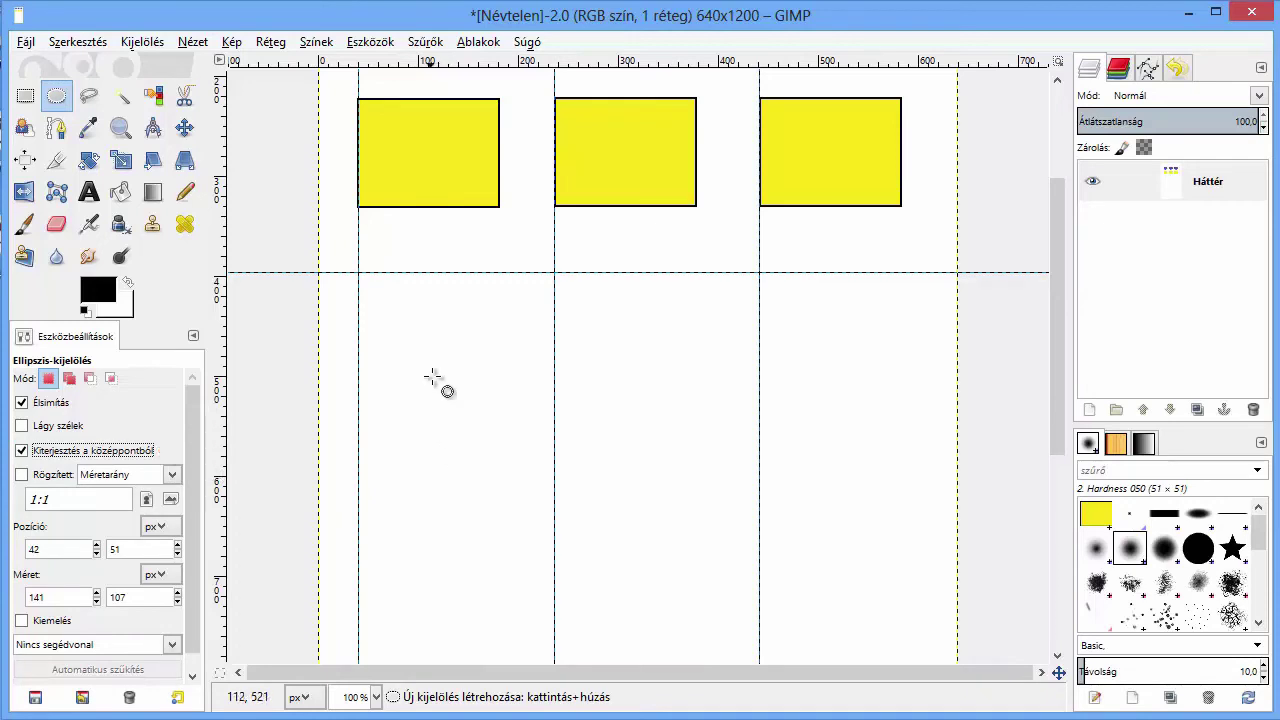
{"action": "mouse_move", "coordinate": [442, 361]}
{"action": "left_mouse_down"}
{"action": "mouse_move", "coordinate": [369, 294]}
{"action": "mouse_move", "coordinate": [414, 316]}
{"action": "mouse_move", "coordinate": [357, 283]}
{"action": "mouse_move", "coordinate": [370, 292]}
{"action": "left_mouse_up"}
- Set the foreground colour to bright green 47e700
{"action": "key", "text": "m"}
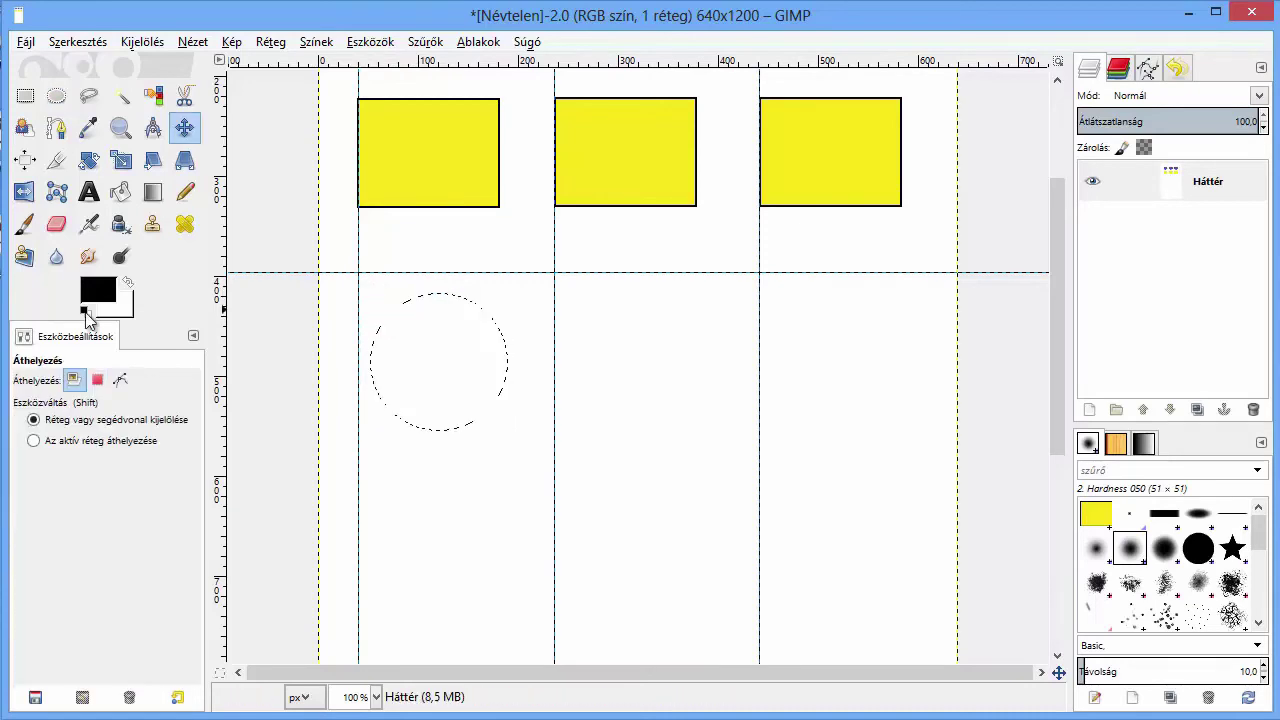
{"action": "left_click", "coordinate": [97, 298]}
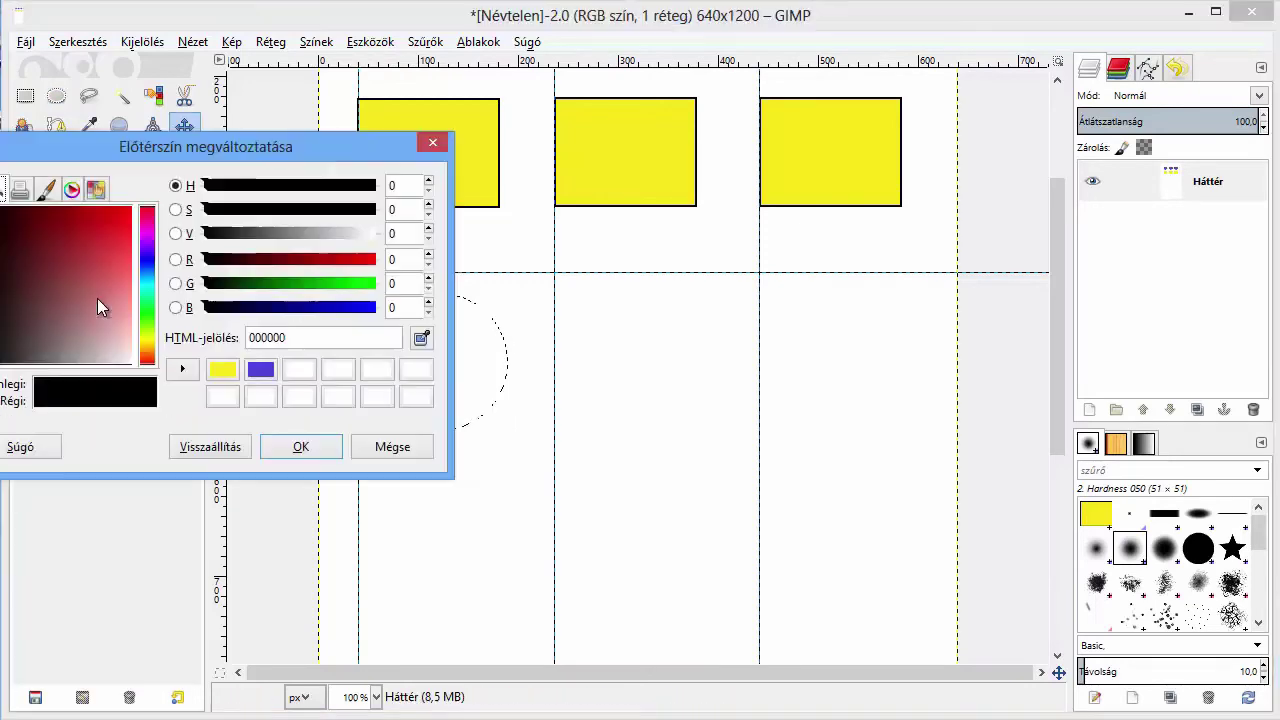
{"action": "mouse_move", "coordinate": [265, 148]}
{"action": "left_mouse_down"}
{"action": "mouse_move", "coordinate": [360, 165]}
{"action": "mouse_move", "coordinate": [406, 154]}
{"action": "left_mouse_up"}
{"action": "left_click_drag", "start_coordinate": [488, 289], "coordinate": [501, 289]}
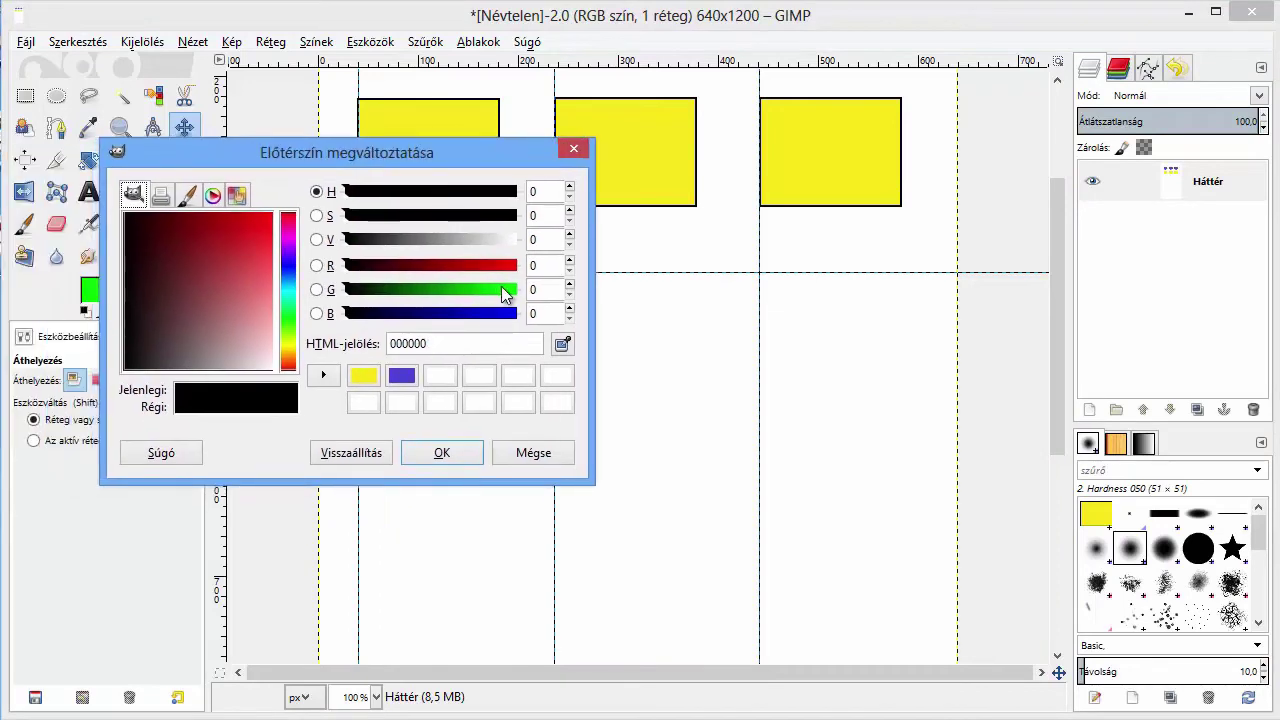
{"action": "left_click", "coordinate": [289, 330]}
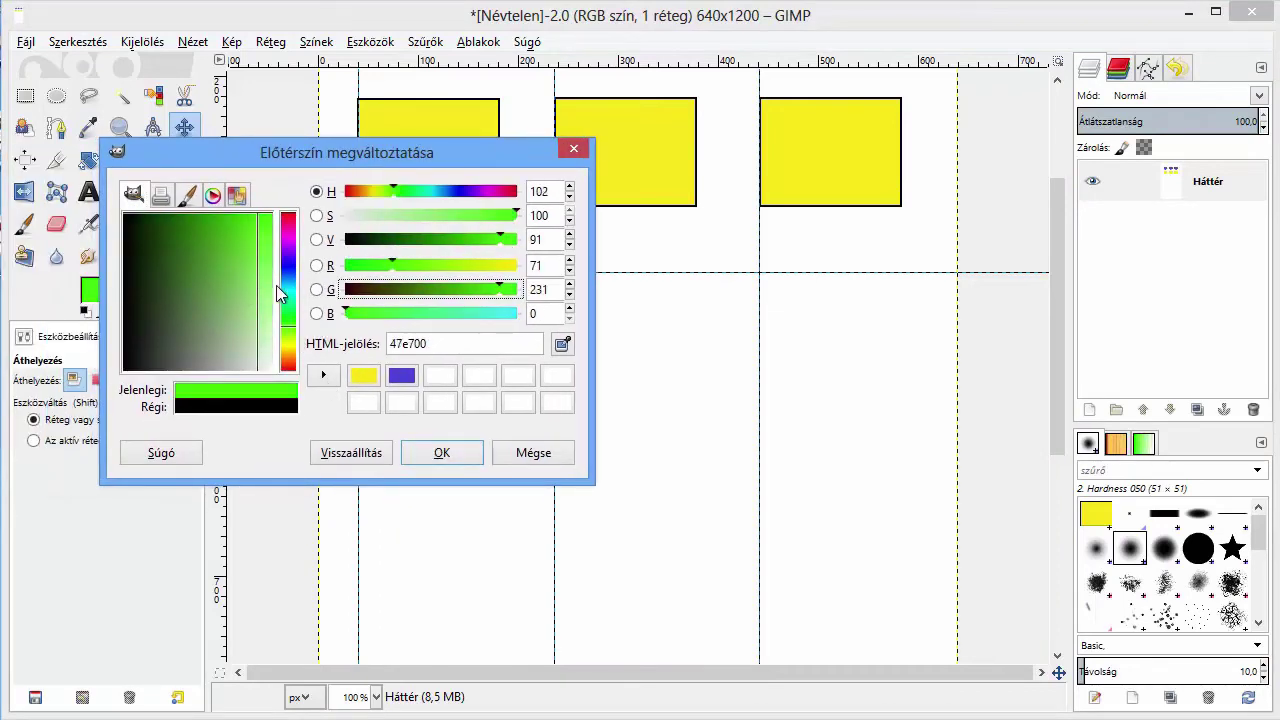
{"action": "left_click", "coordinate": [437, 450]}
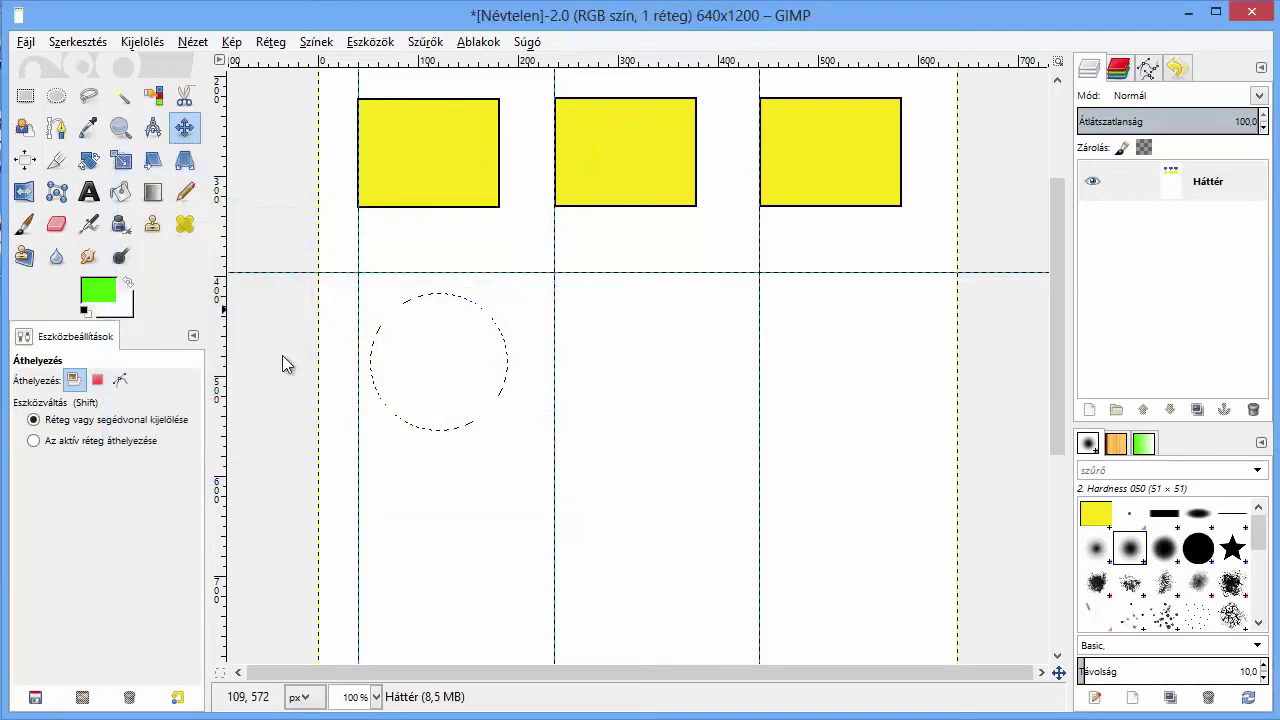
- Bucket-fill the circle selection with the green, then clear the selection
{"action": "left_click", "coordinate": [120, 191]}
{"action": "left_click", "coordinate": [441, 355]}
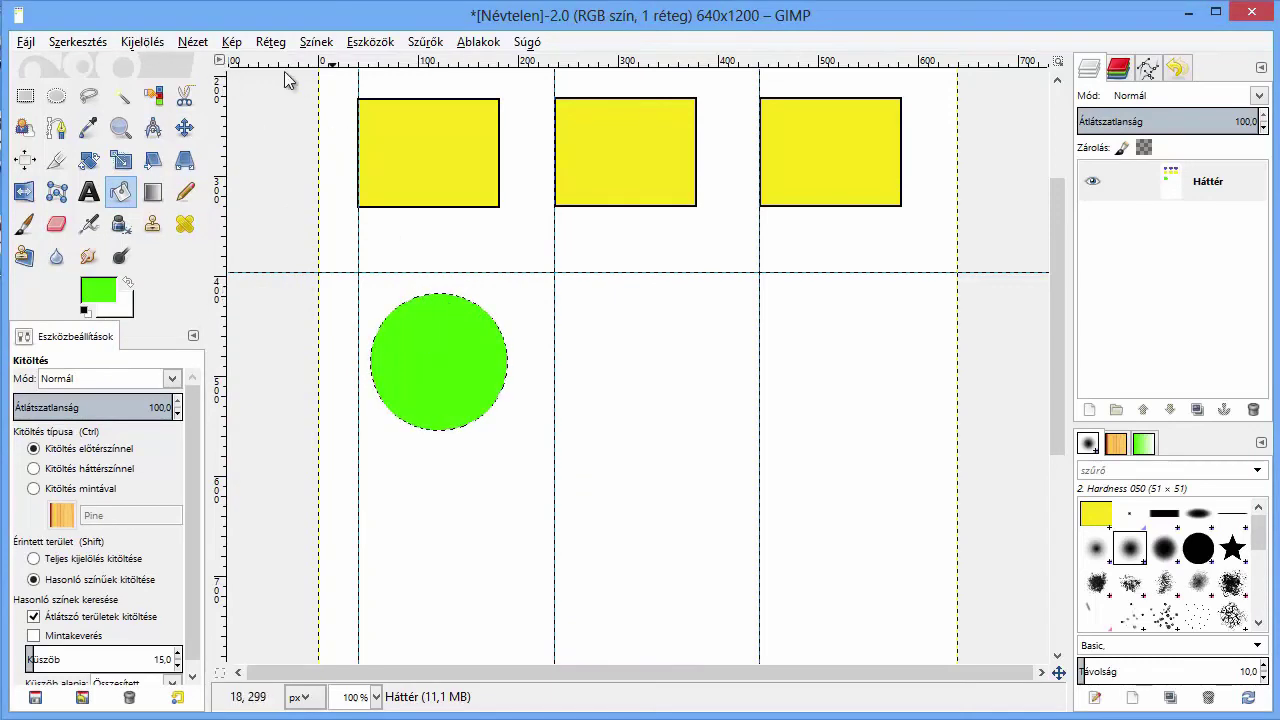
{"action": "left_click", "coordinate": [150, 42]}
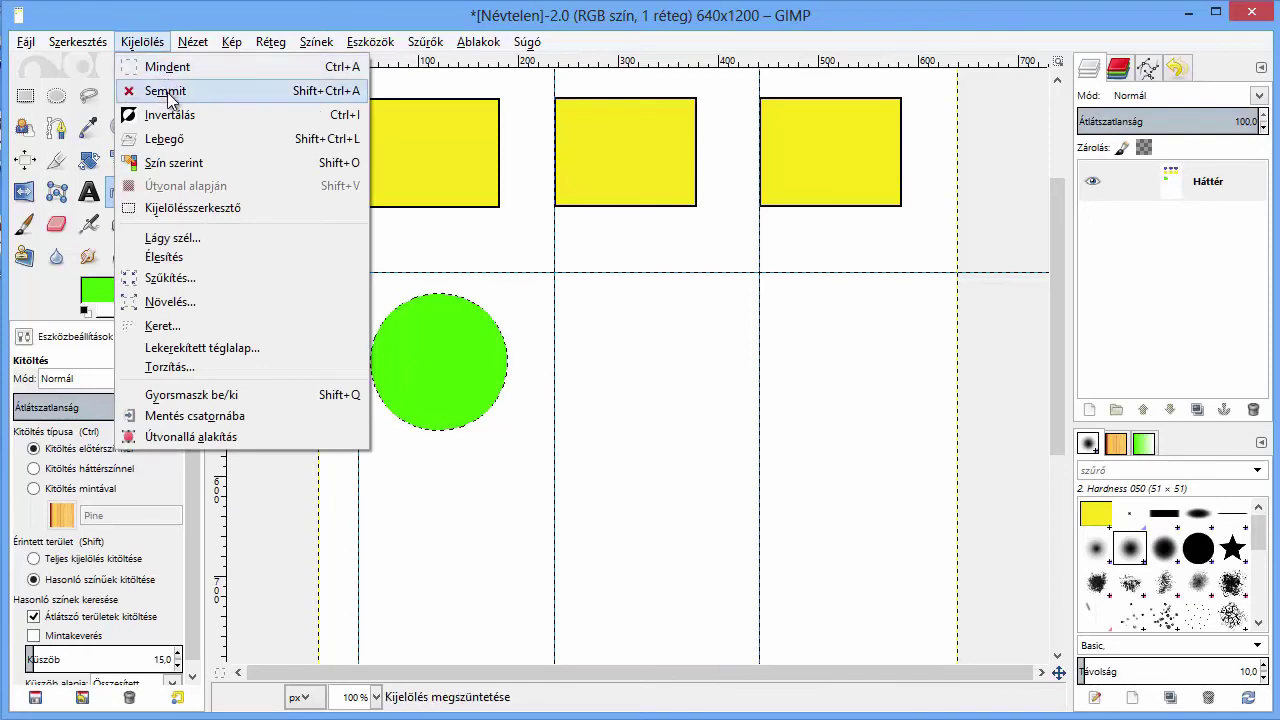
{"action": "left_click", "coordinate": [165, 92]}
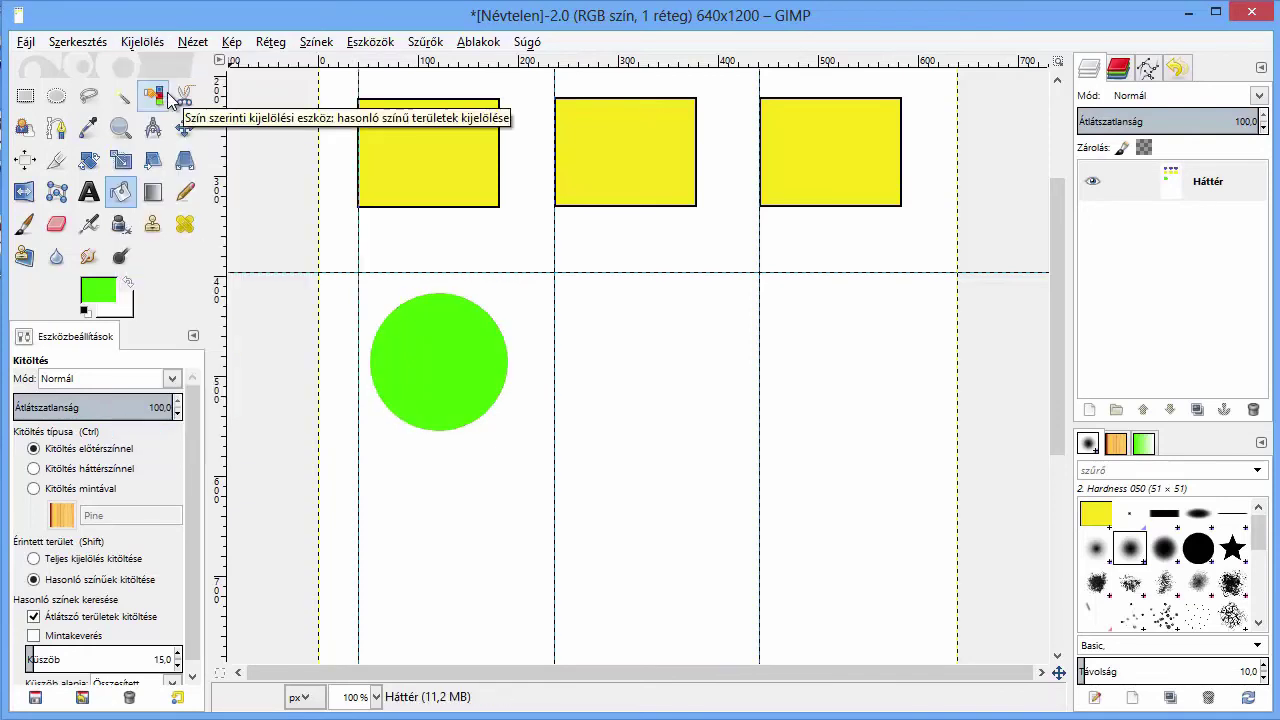
- Fuzzy-select the green circle, cut it, and paste it back as a floating selection
{"action": "key", "text": "m"}
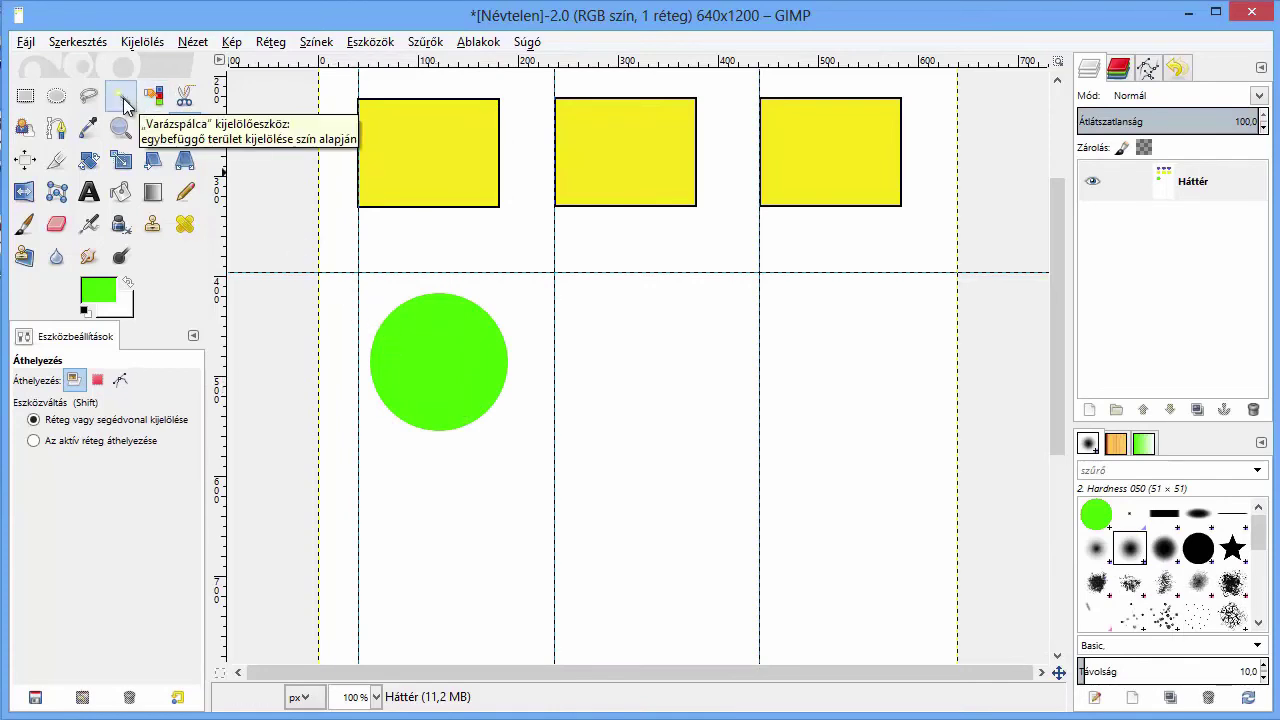
{"action": "left_click", "coordinate": [122, 98]}
{"action": "left_click", "coordinate": [453, 378]}
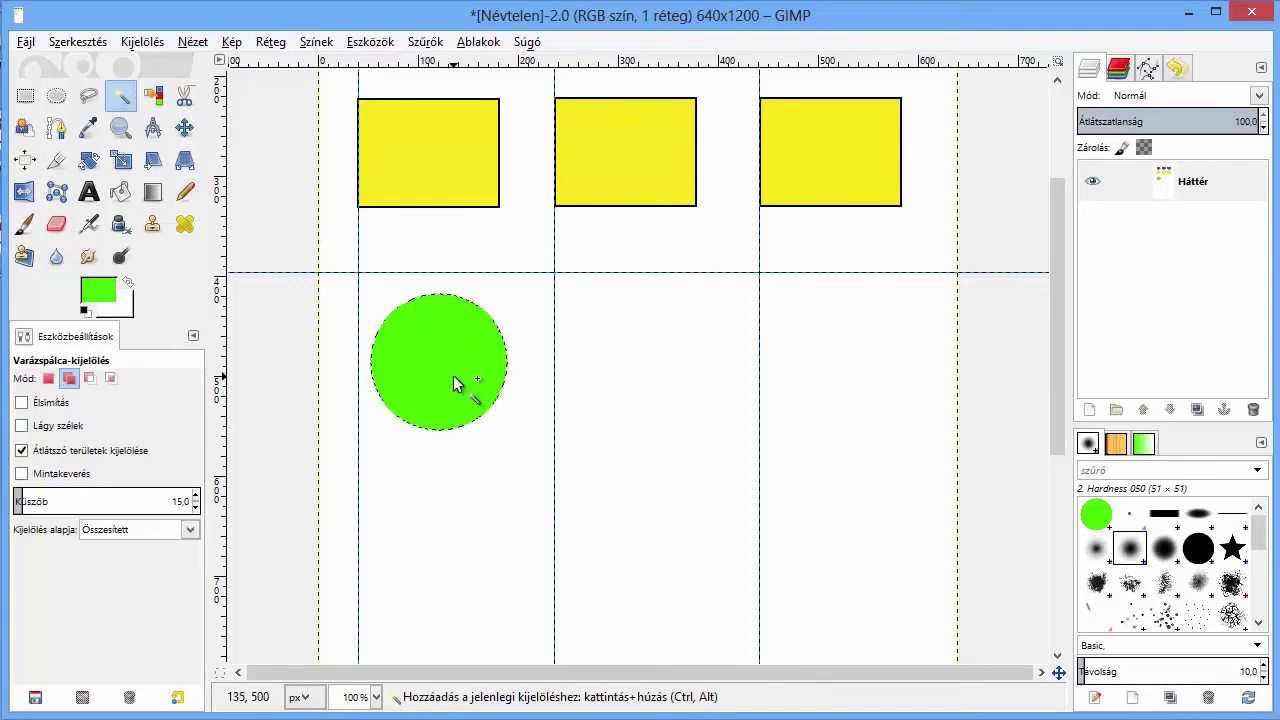
{"action": "key", "text": "ctrl+x"}
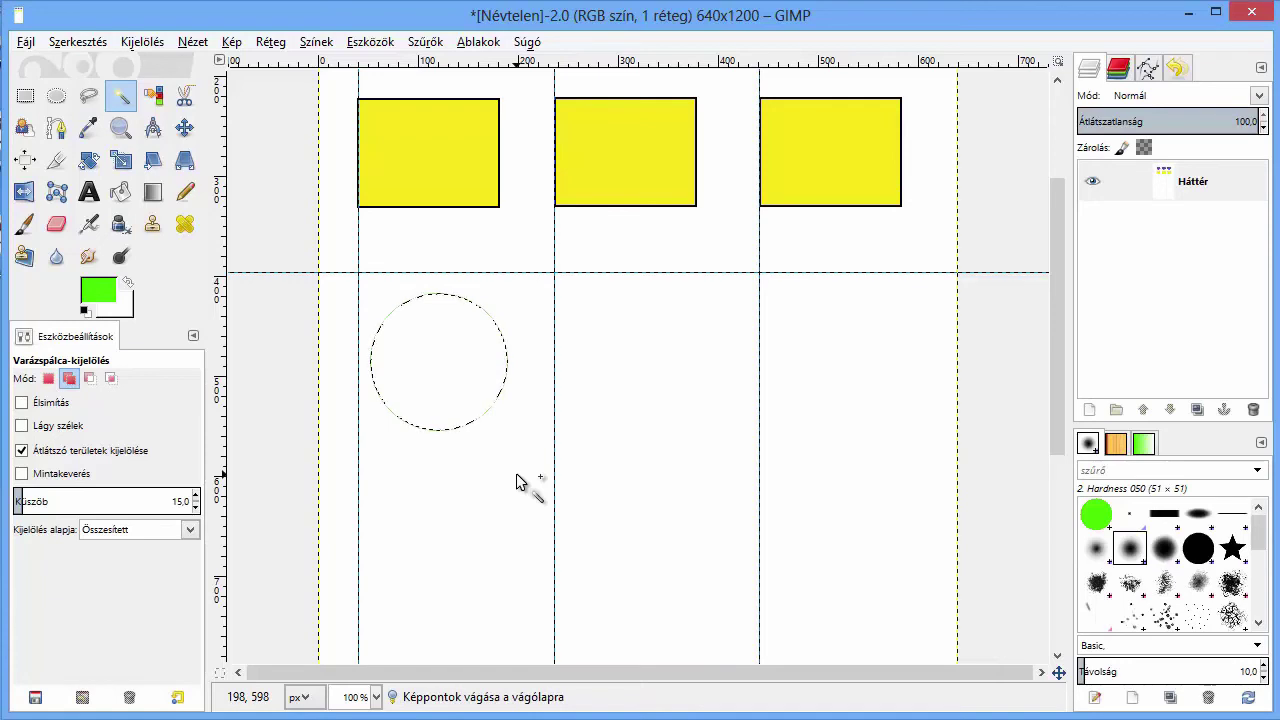
{"action": "key", "text": "ctrl+v"}
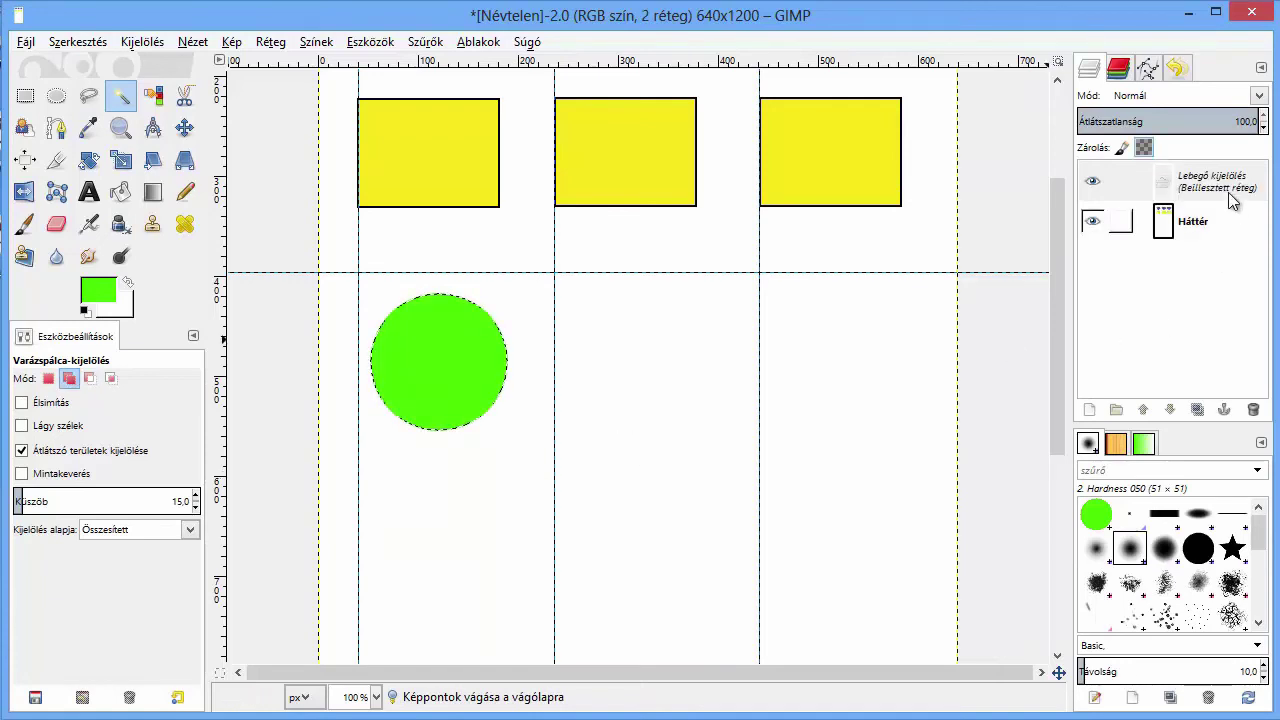
- Move the floating green circle up about 21 px onto the horizontal guide
{"action": "left_click", "coordinate": [184, 127]}
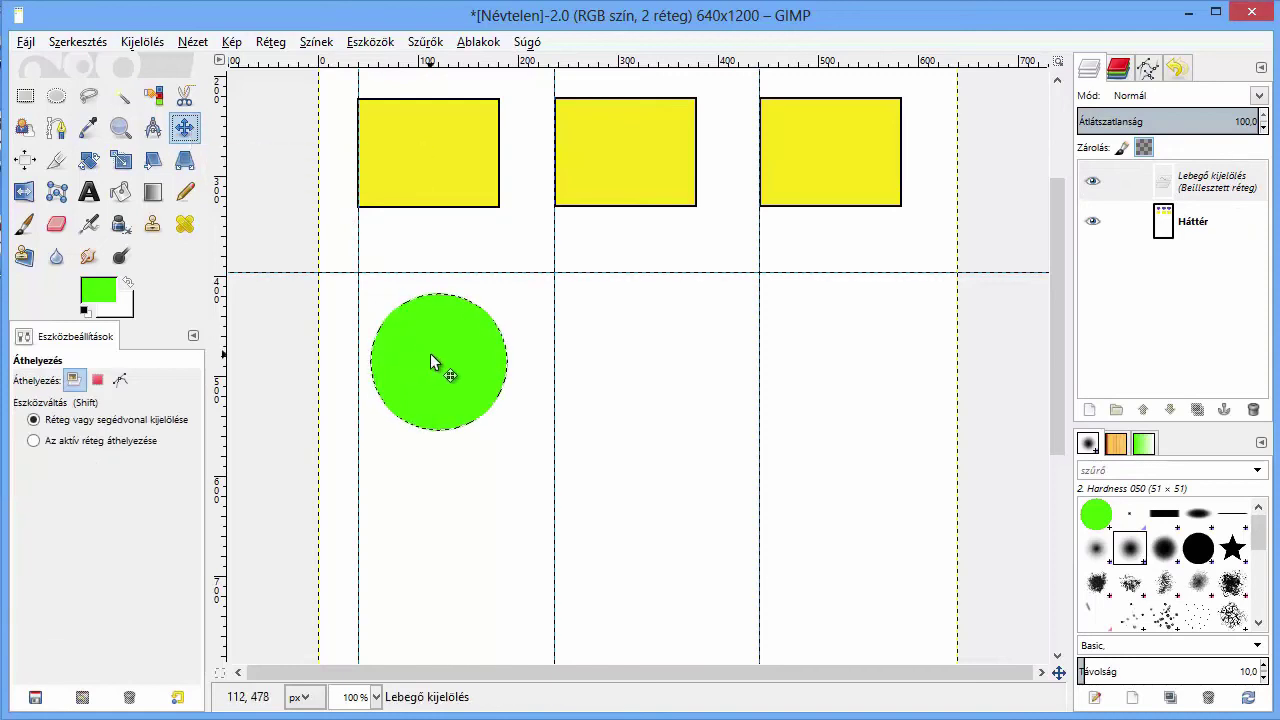
{"action": "left_click_drag", "start_coordinate": [430, 353], "coordinate": [426, 329]}
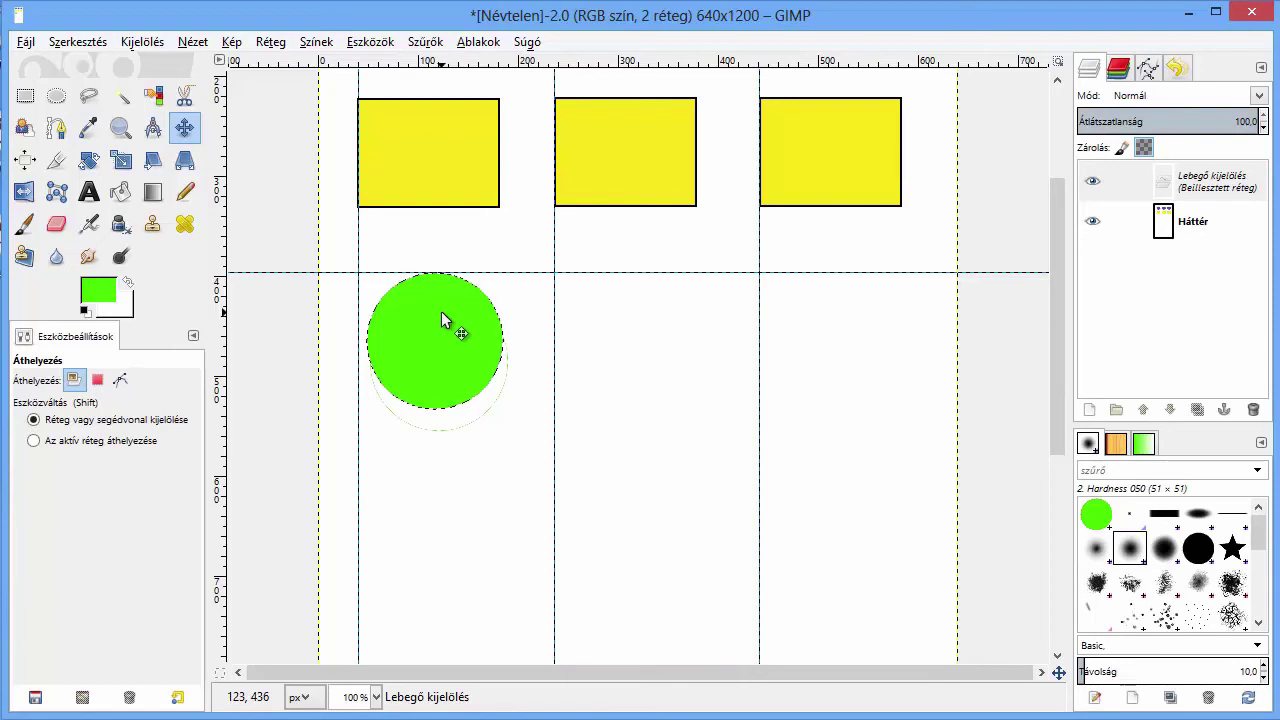
{"action": "left_click", "coordinate": [77, 42]}
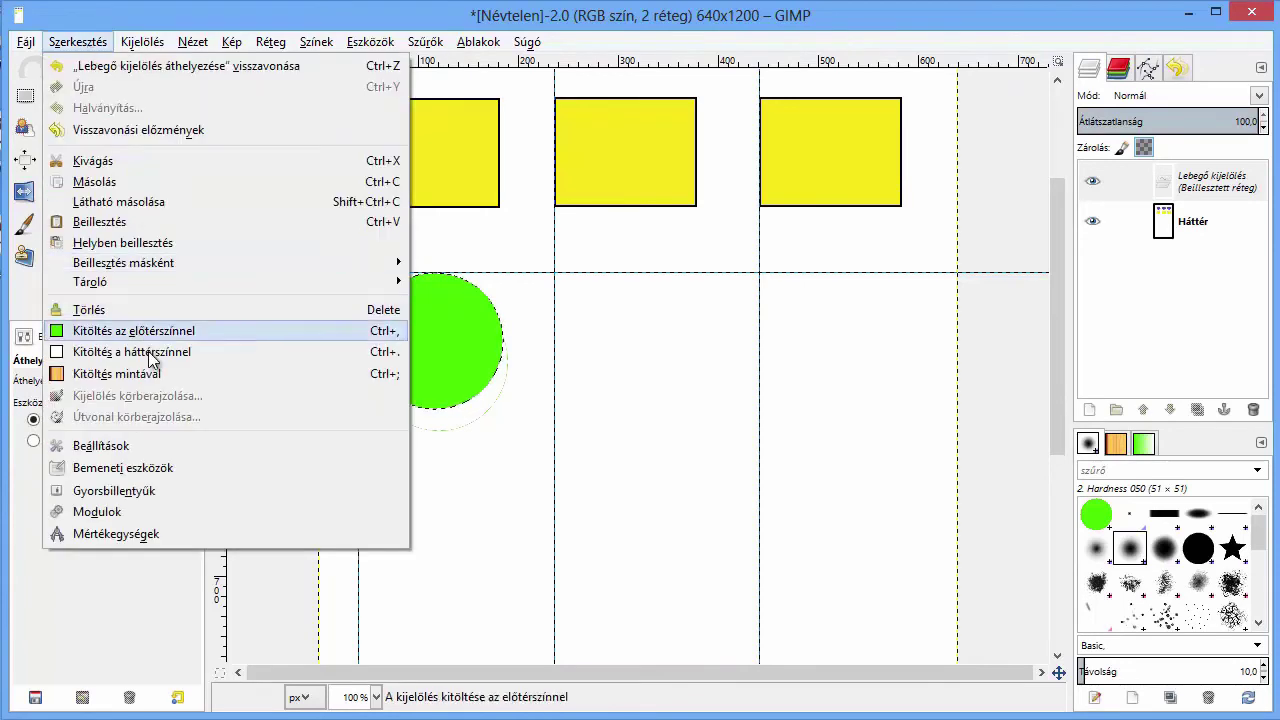
{"action": "left_click", "coordinate": [333, 16]}
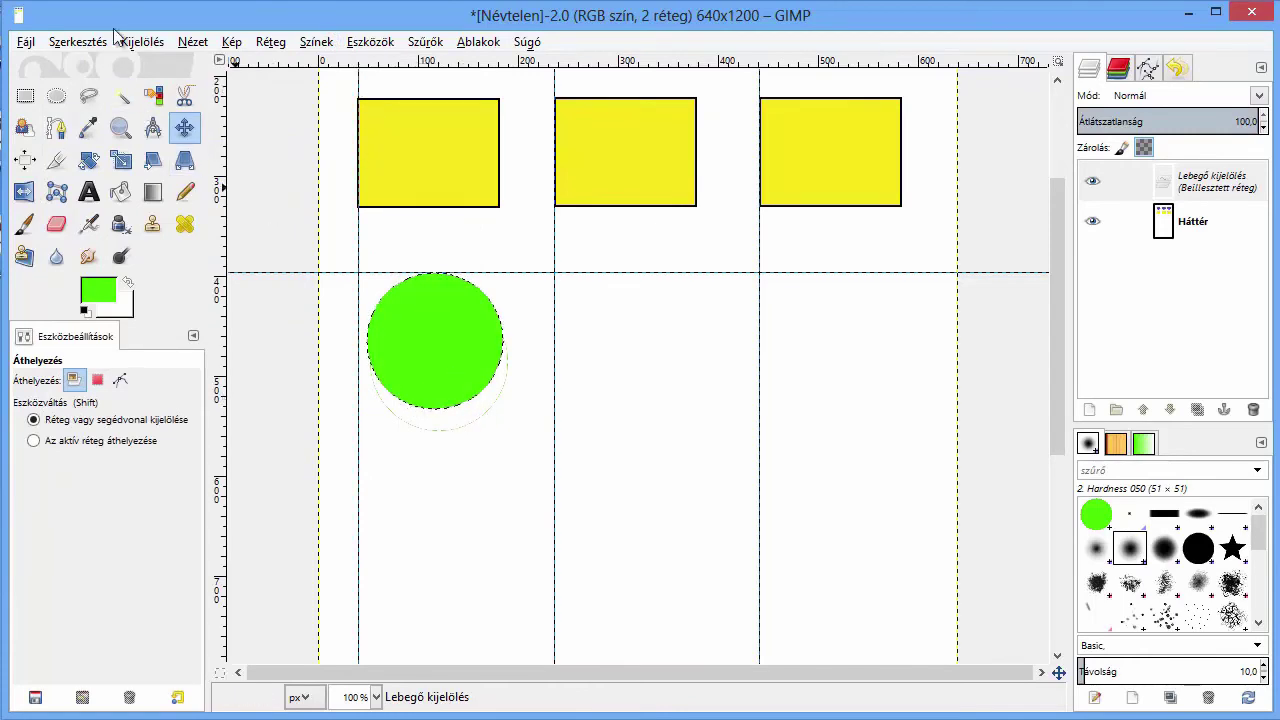
- Anchor the floating circle onto the background and Fuzzy Select the green circle
{"action": "right_click", "coordinate": [1220, 193]}
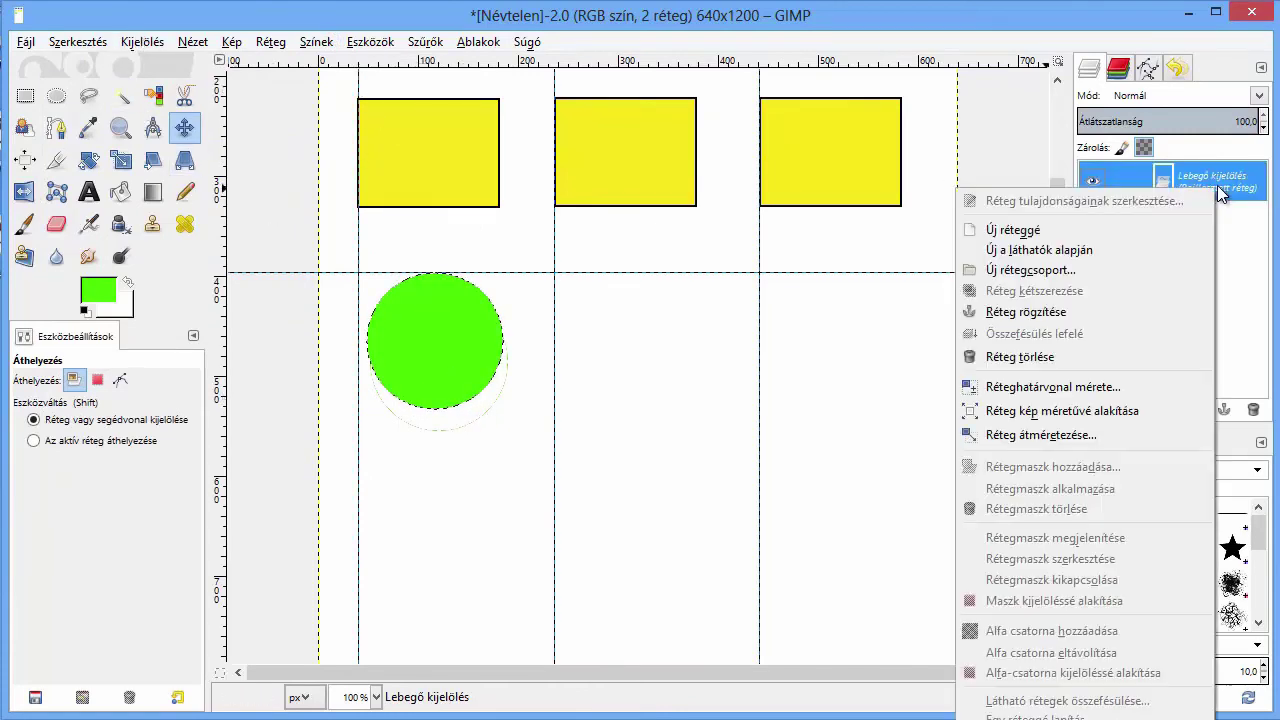
{"action": "left_click", "coordinate": [1050, 312]}
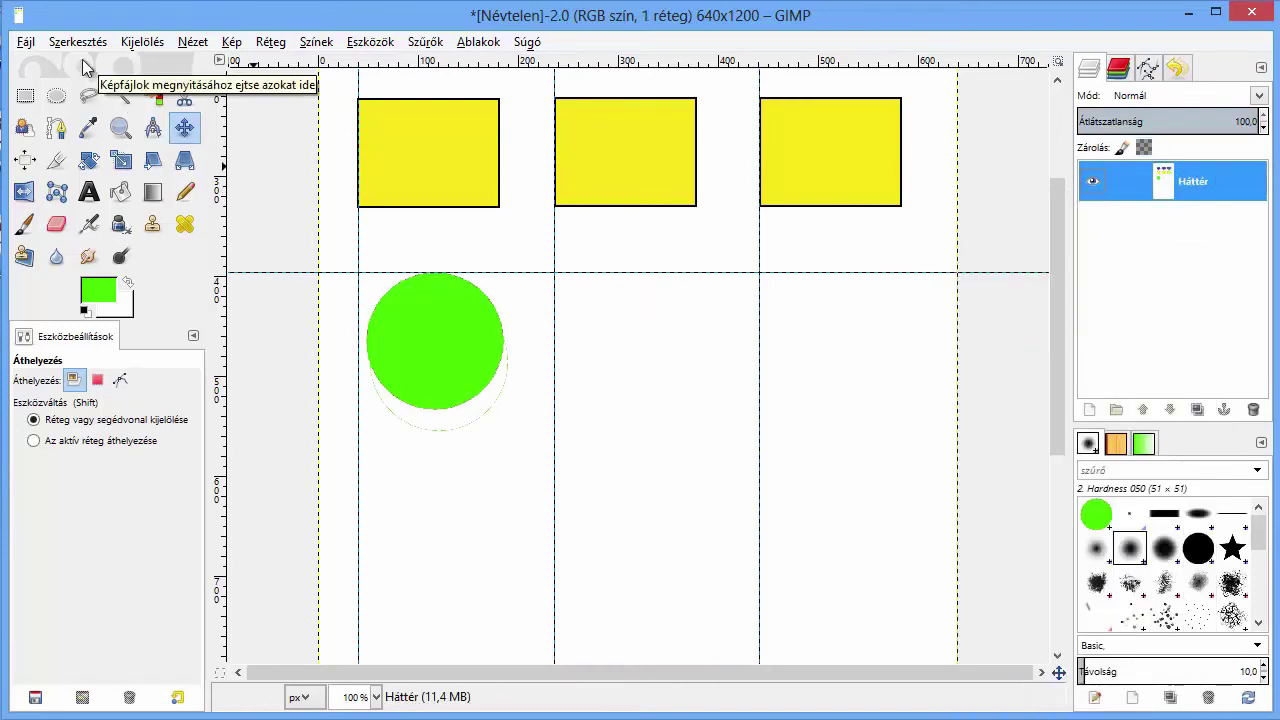
{"action": "left_click", "coordinate": [121, 95]}
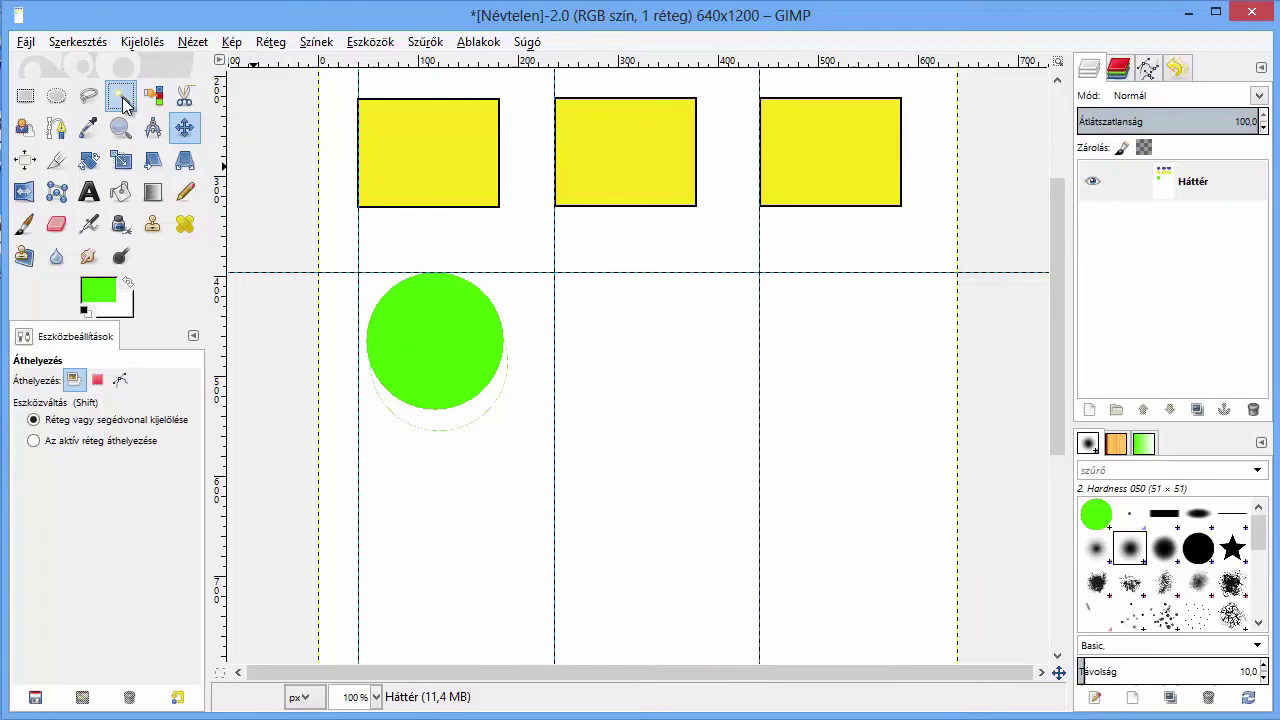
{"action": "left_click", "coordinate": [426, 320]}
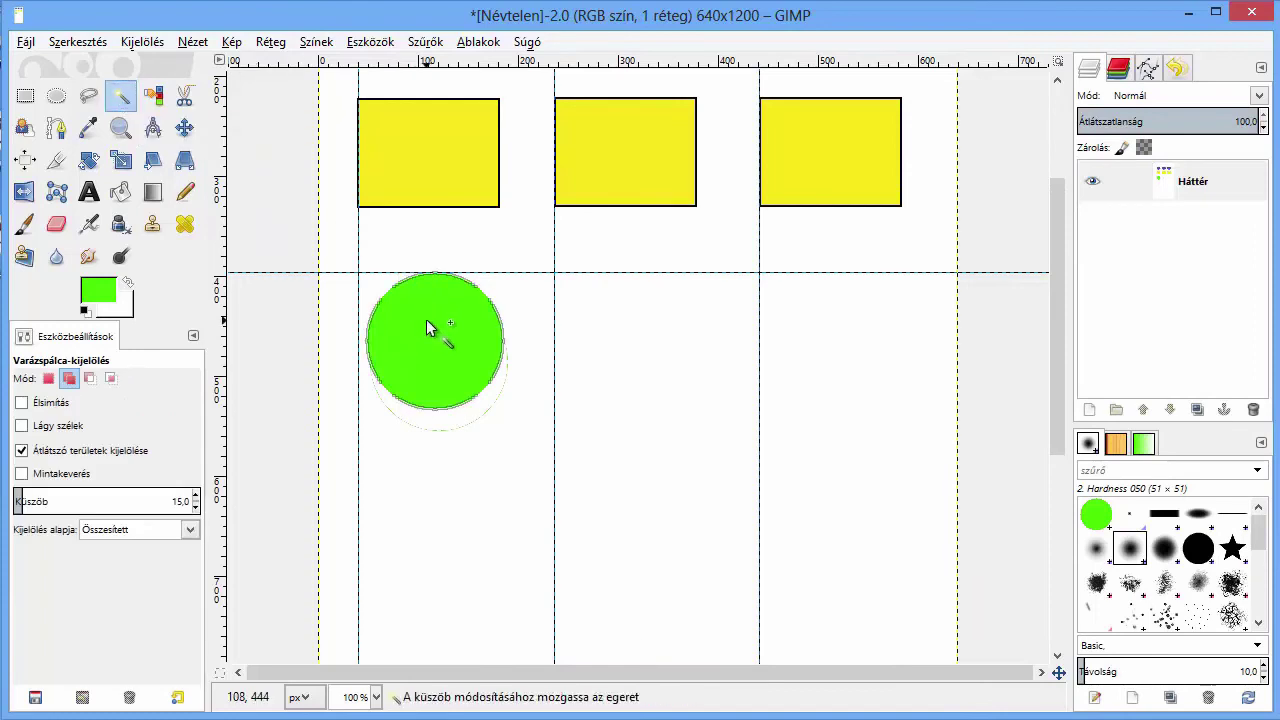
- Stroke the circle selection with a 2 px black outline
{"action": "left_click", "coordinate": [99, 46]}
{"action": "left_click", "coordinate": [141, 396]}
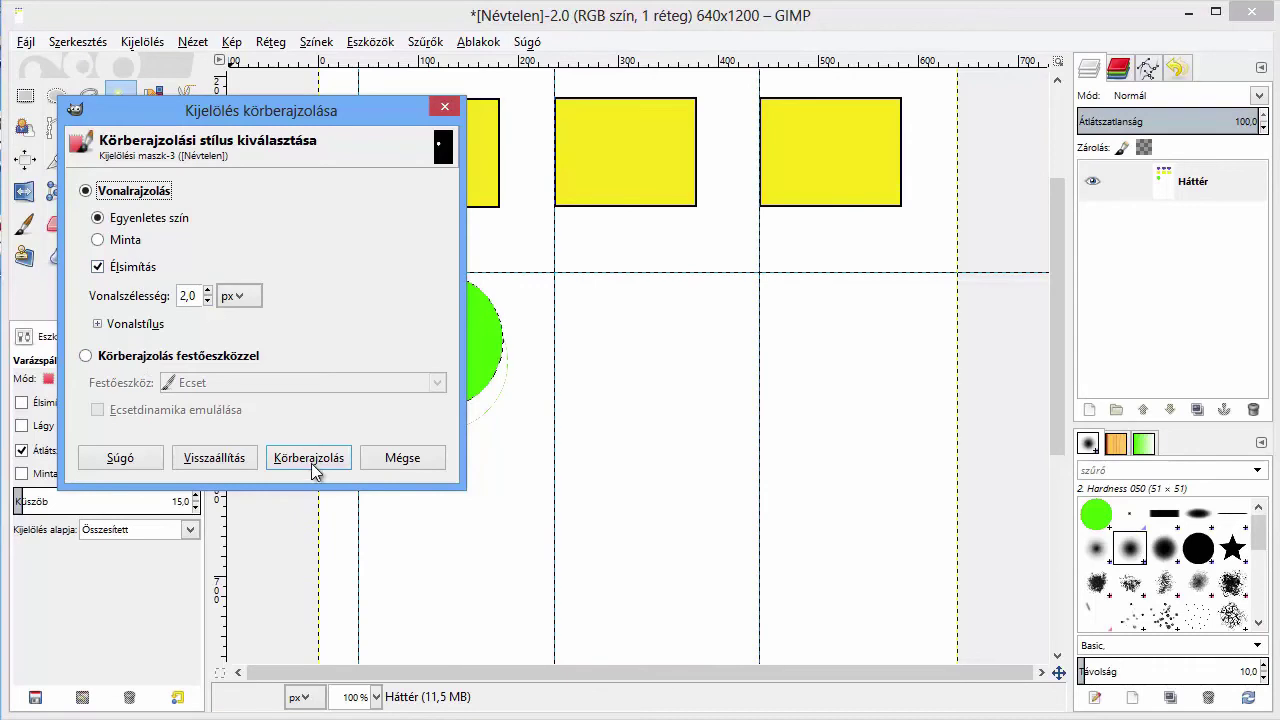
{"action": "left_click_drag", "start_coordinate": [240, 115], "coordinate": [480, 110]}
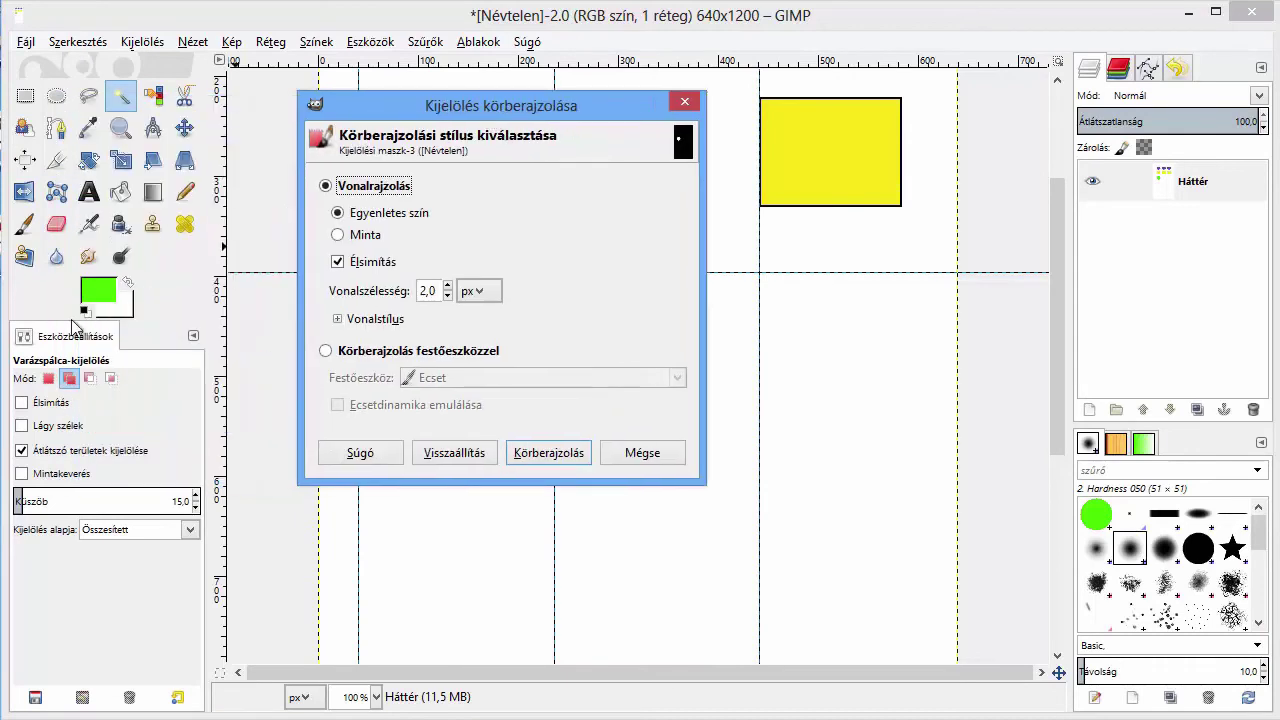
{"action": "left_click", "coordinate": [85, 311]}
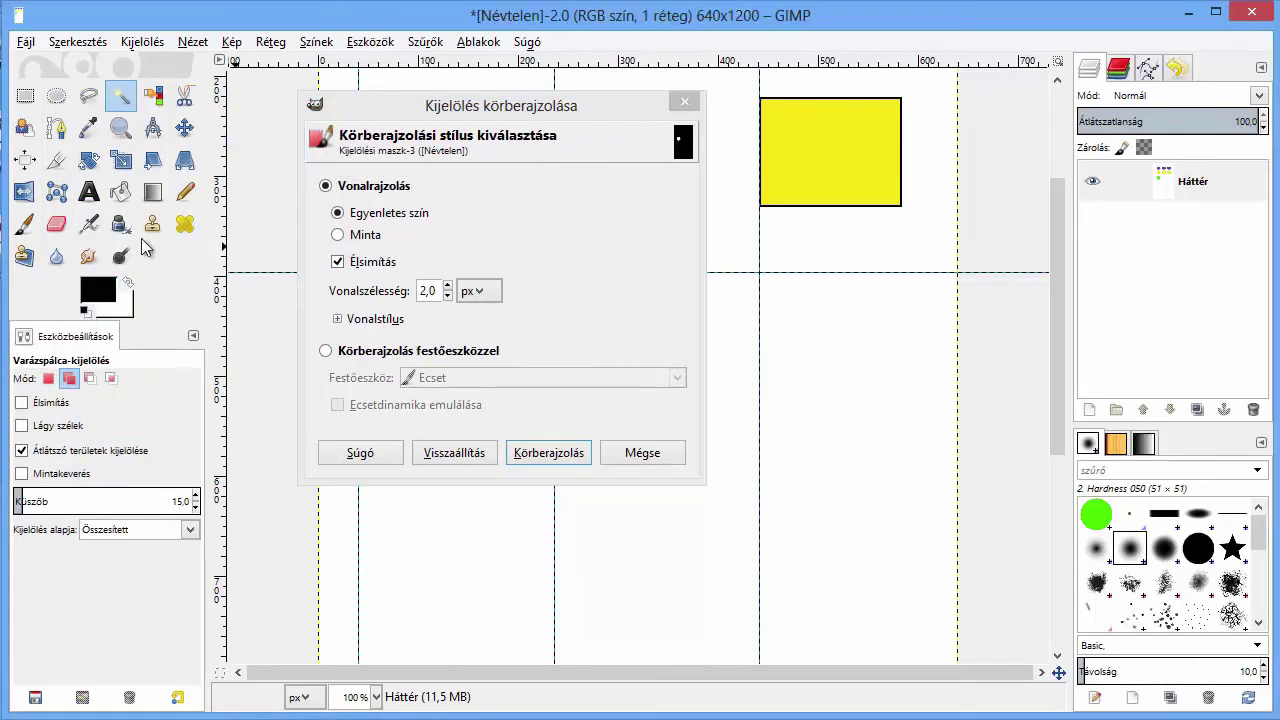
{"action": "left_click", "coordinate": [579, 455]}
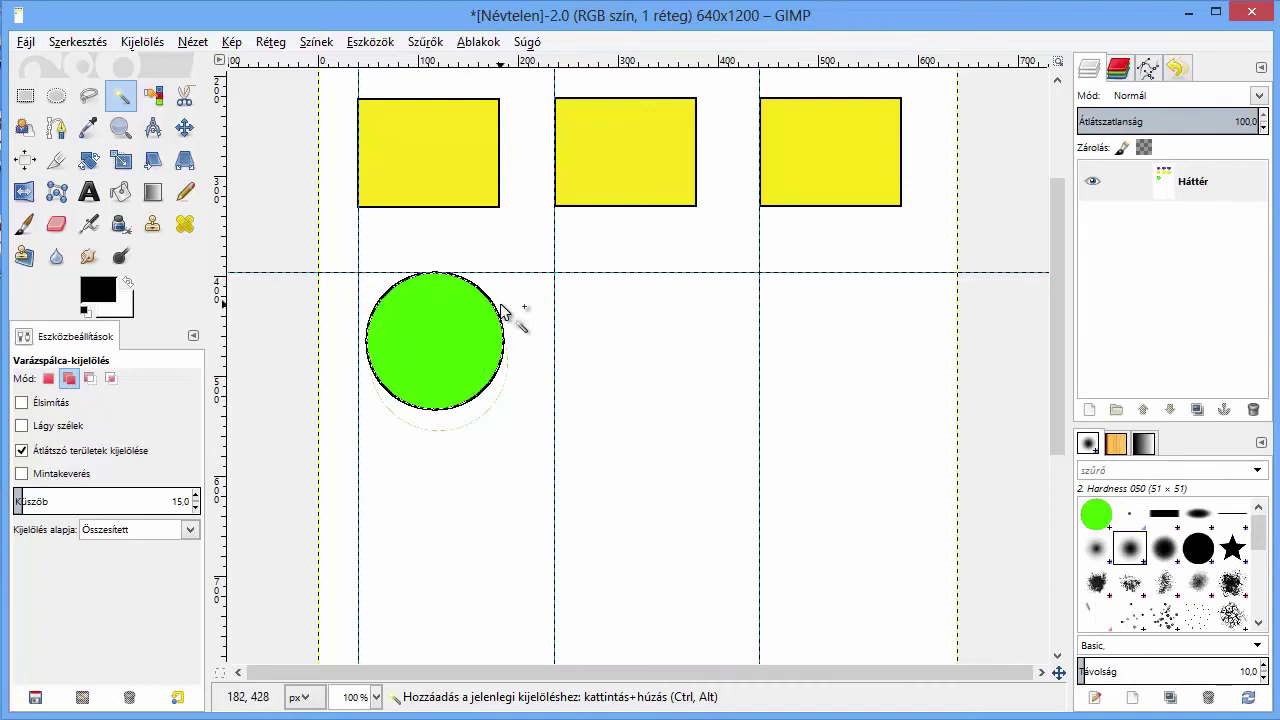
- Zoom in on the green circle and clear the current selection
{"action": "scroll", "coordinate": [515, 330], "scroll_direction": "up", "scroll_amount": 2, "text": "ctrl"}
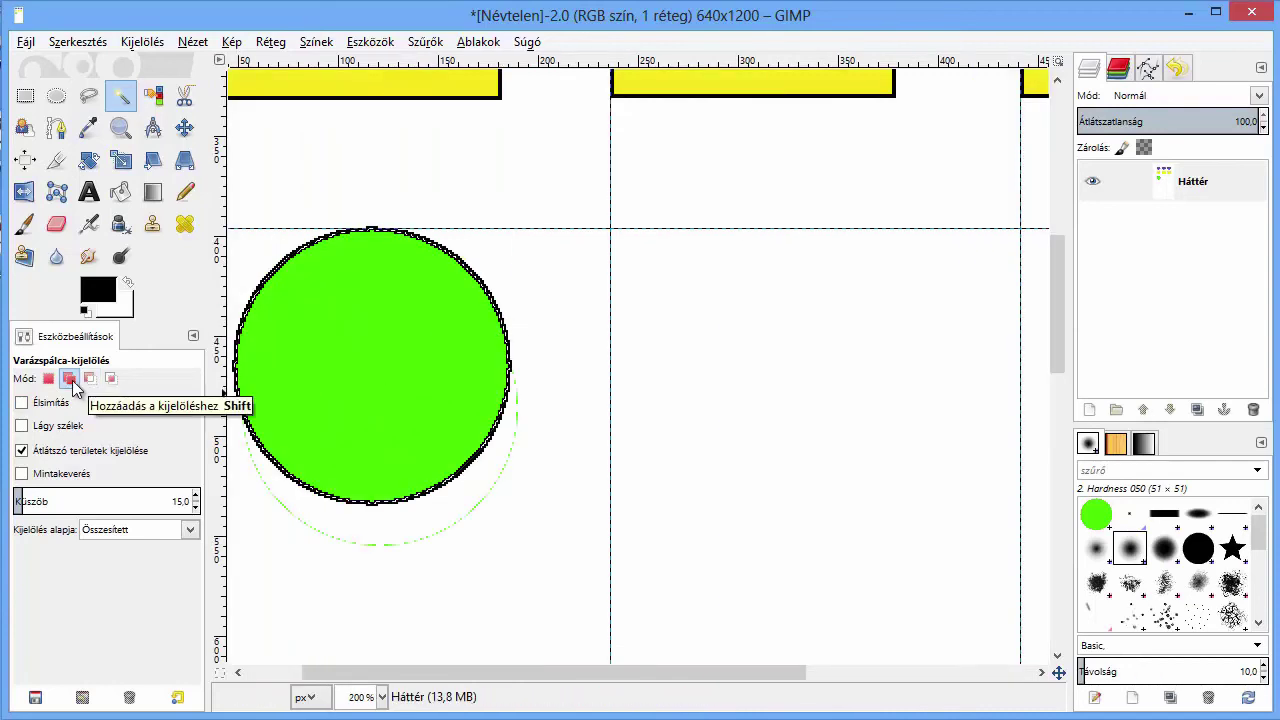
{"action": "left_click_drag", "start_coordinate": [523, 672], "coordinate": [500, 672]}
{"action": "scroll", "coordinate": [315, 266], "scroll_direction": "up", "scroll_amount": 2}
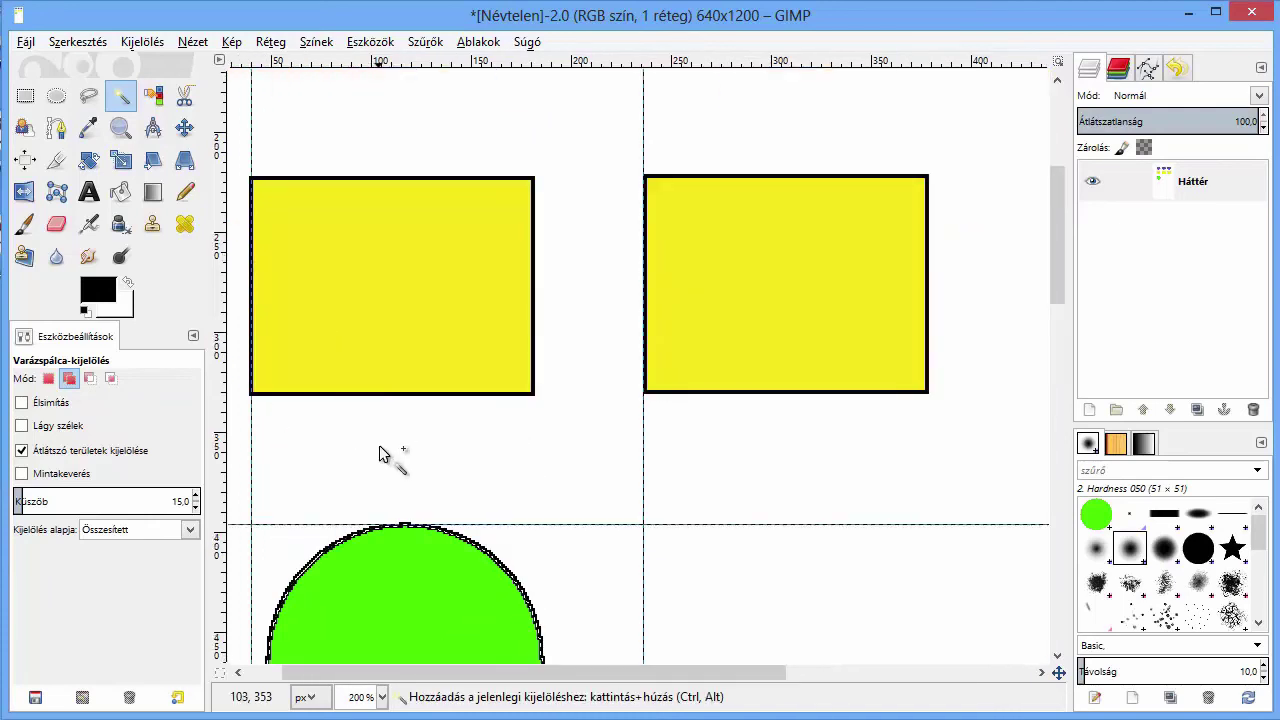
{"action": "scroll", "coordinate": [386, 450], "scroll_direction": "down", "scroll_amount": 1}
{"action": "scroll", "coordinate": [379, 501], "scroll_direction": "left", "scroll_amount": 1}
{"action": "scroll", "coordinate": [379, 501], "scroll_direction": "up", "scroll_amount": 1}
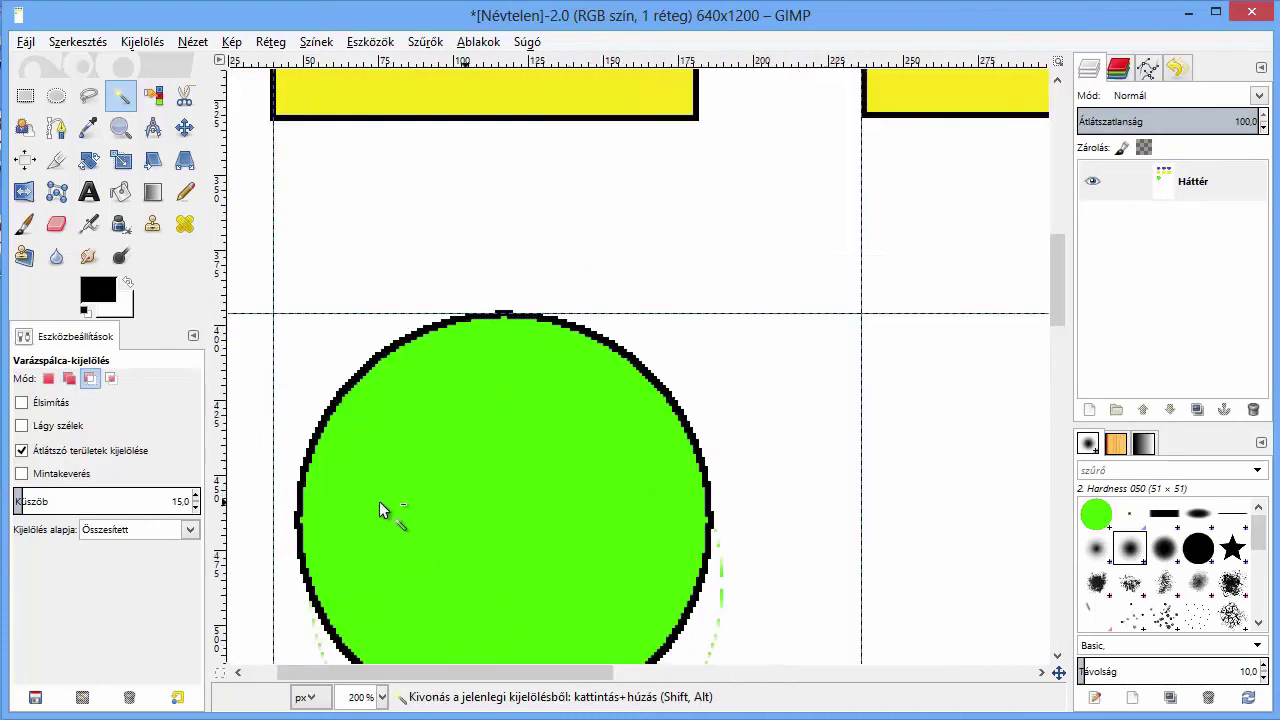
{"action": "scroll", "coordinate": [379, 501], "scroll_direction": "up", "scroll_amount": 3}
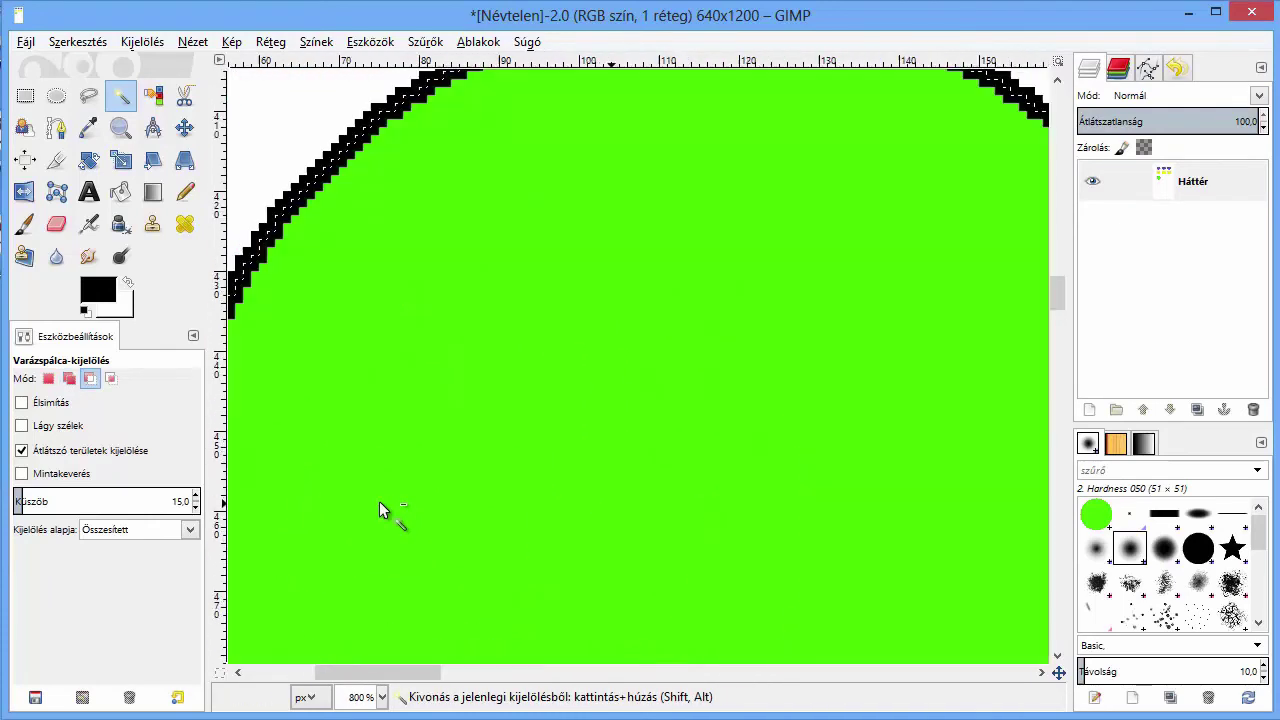
{"action": "left_click", "coordinate": [142, 42]}
{"action": "left_click", "coordinate": [163, 92]}
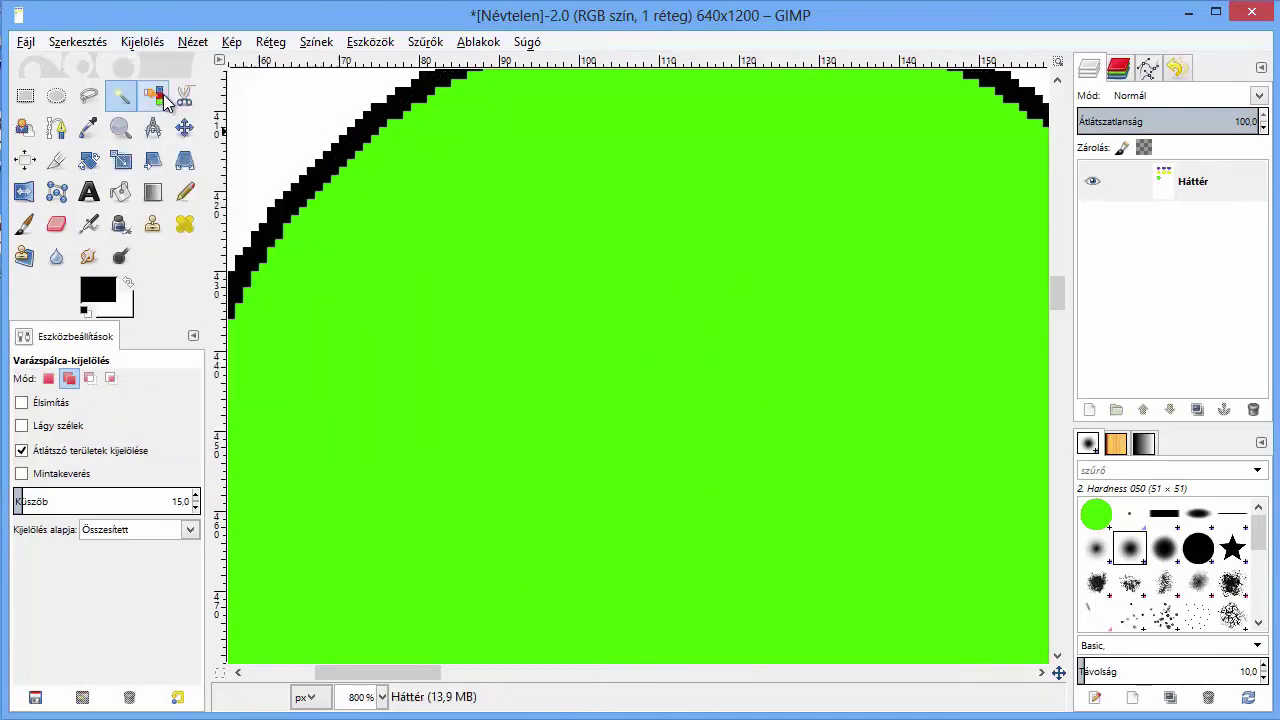
- Fuzzy-select the green circle and add its black outline pixels to the selection
{"action": "left_click", "coordinate": [332, 192]}
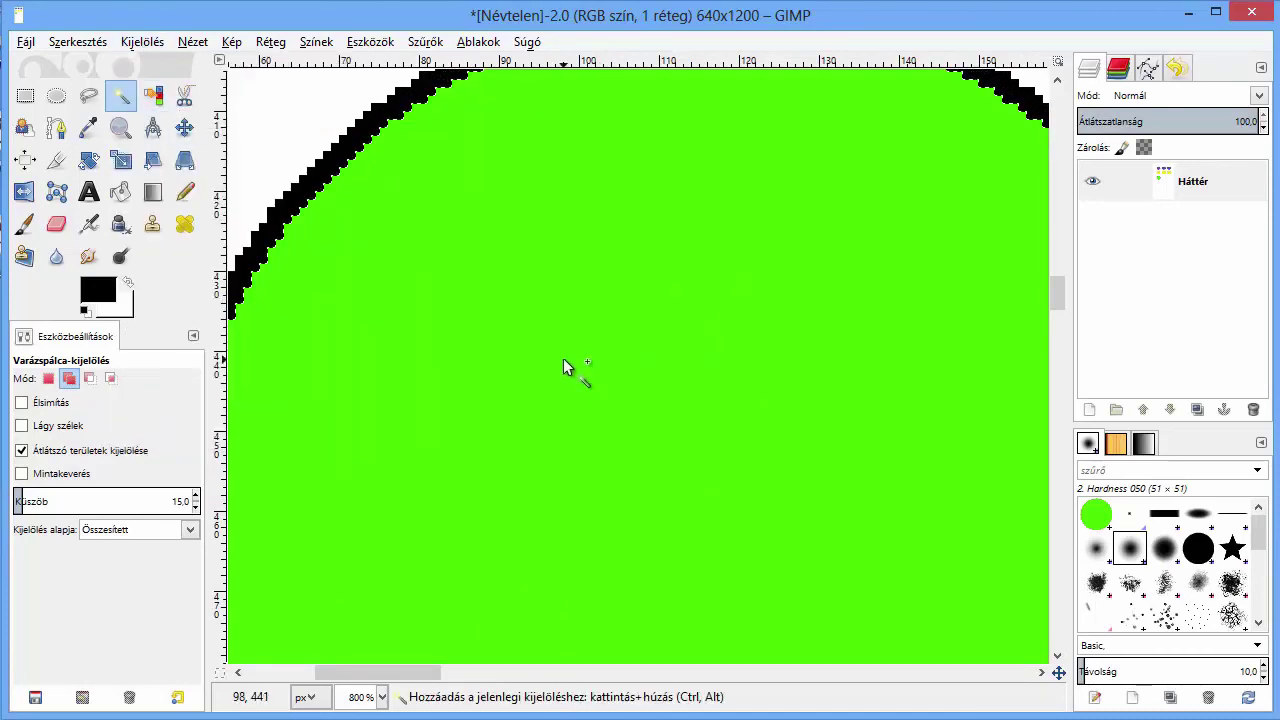
{"action": "left_click", "coordinate": [357, 206]}
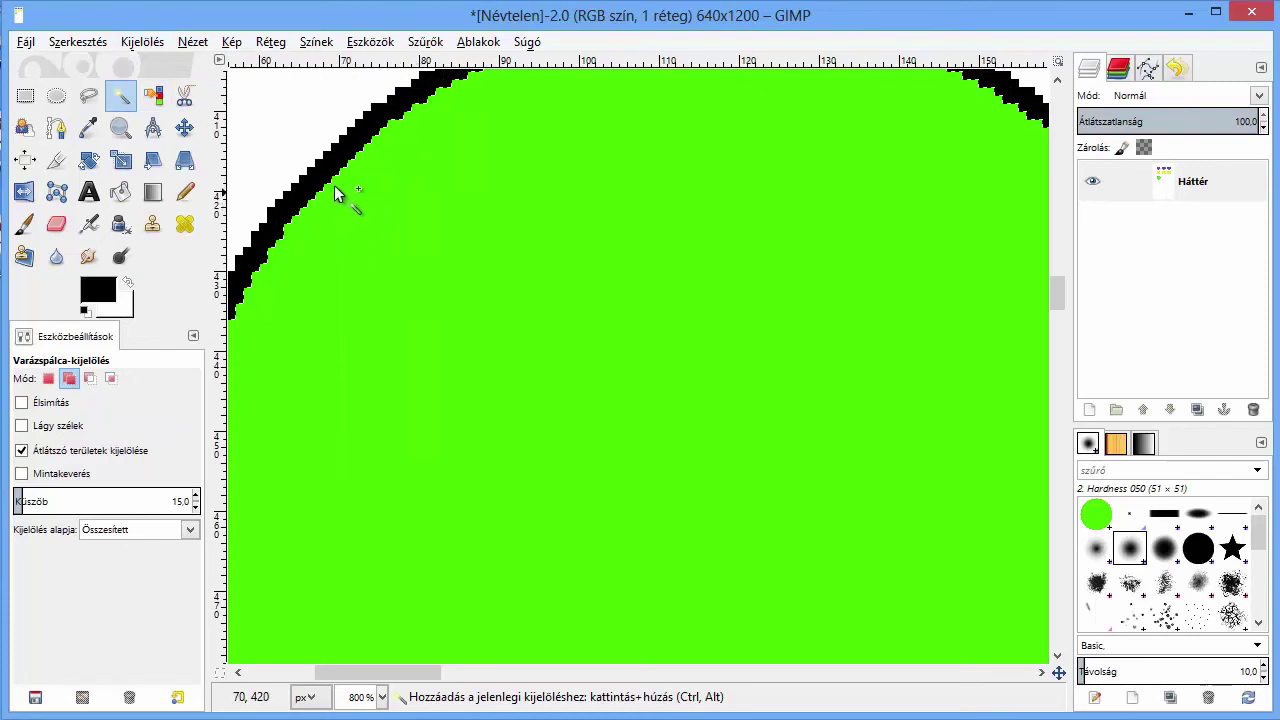
{"action": "left_click", "coordinate": [322, 172]}
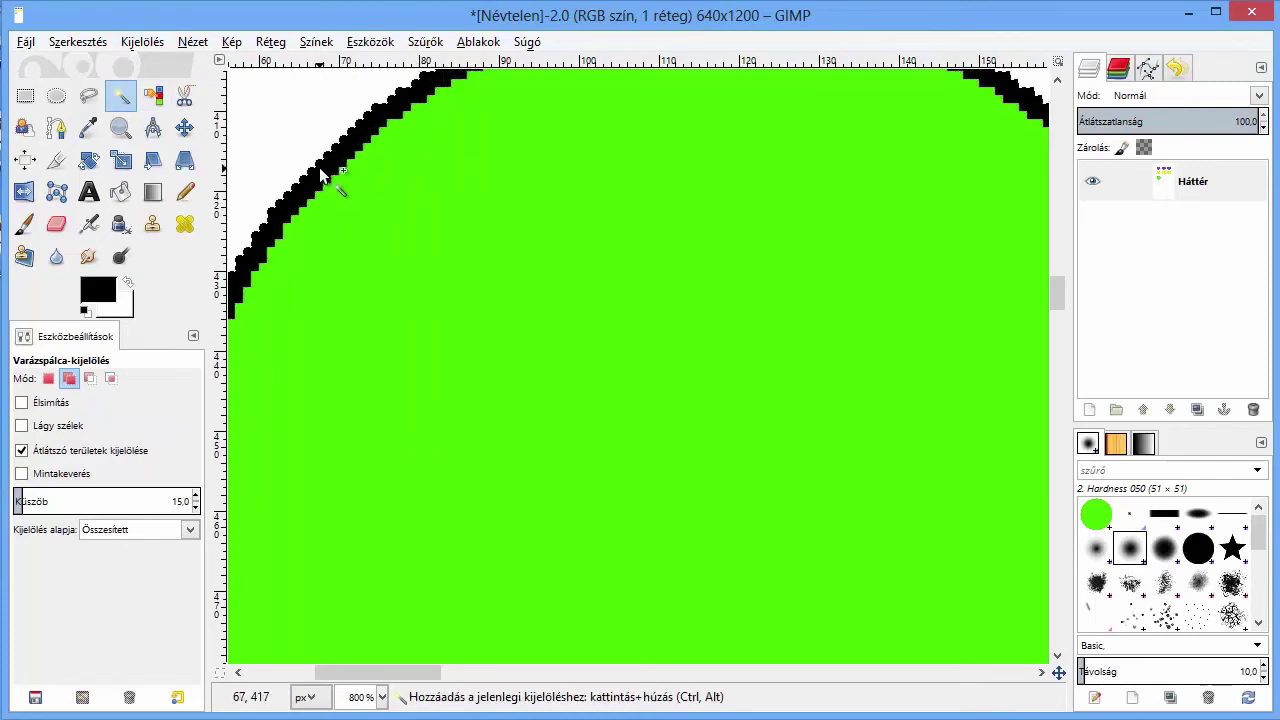
{"action": "scroll", "coordinate": [357, 293], "scroll_direction": "down", "scroll_amount": 3}
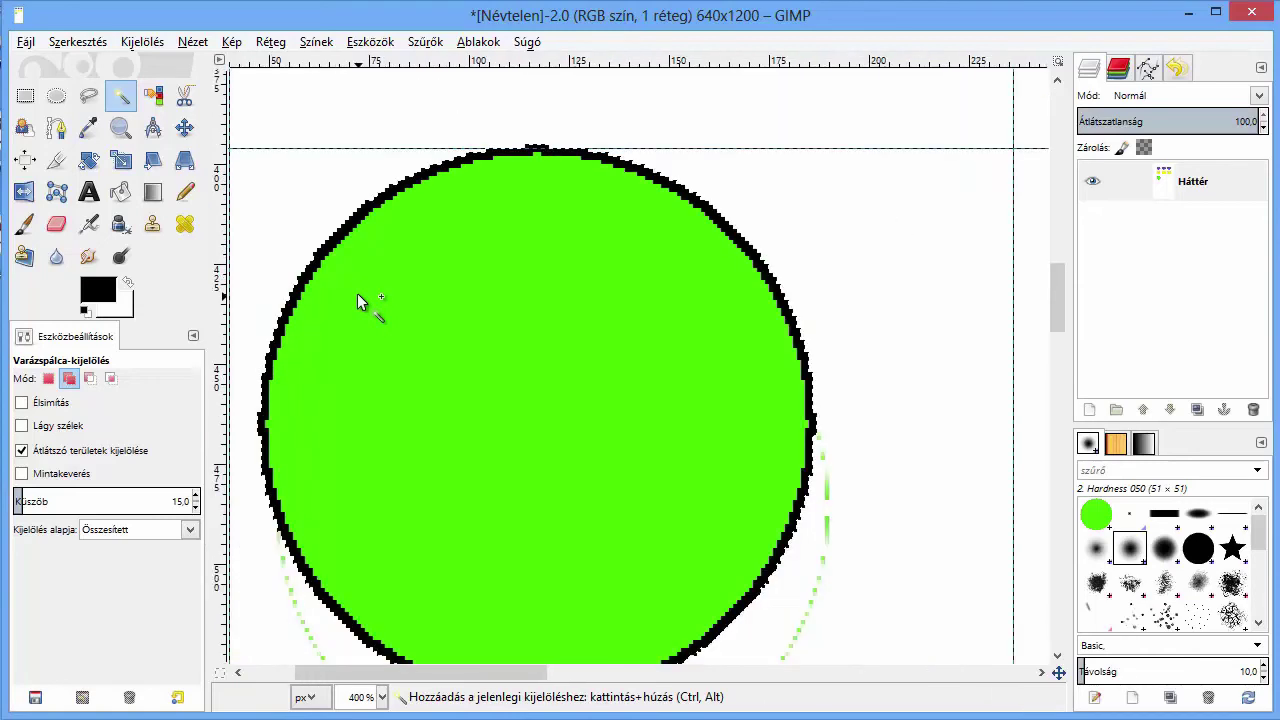
{"action": "scroll", "coordinate": [357, 293], "scroll_direction": "down", "scroll_amount": 3}
{"action": "scroll", "coordinate": [357, 293], "scroll_direction": "down", "scroll_amount": 1}
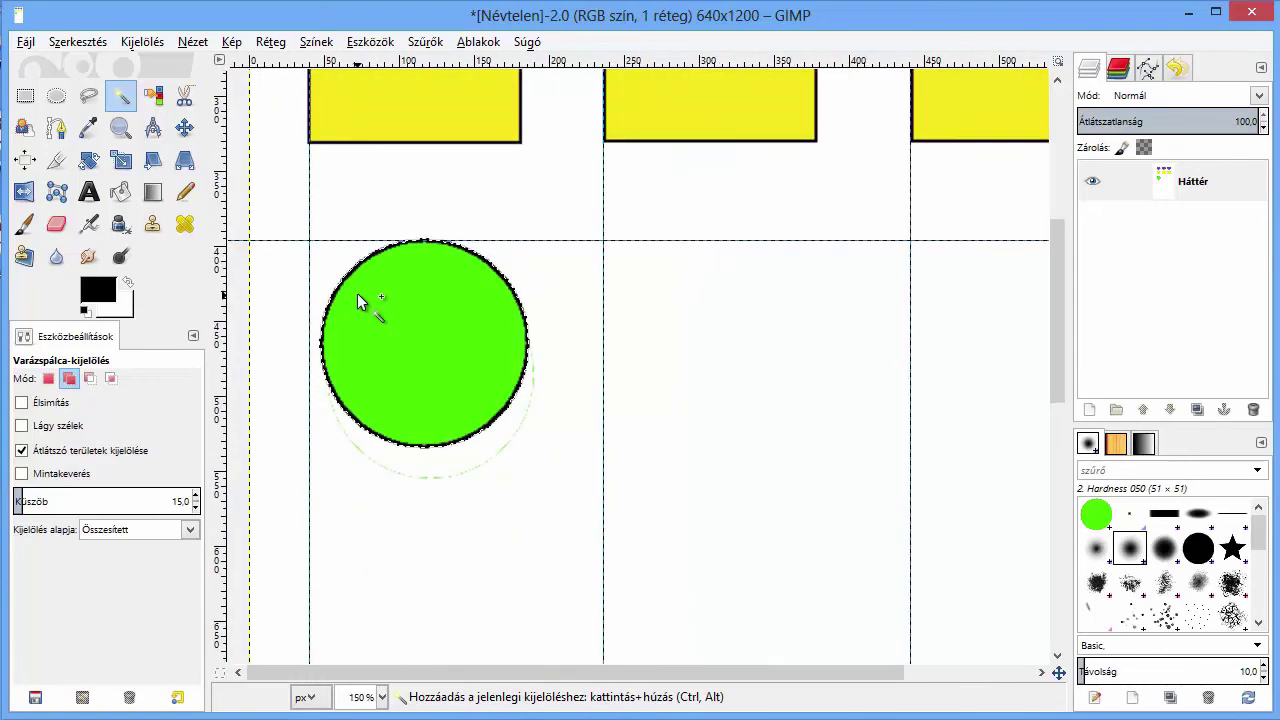
- Copy the outlined green circle and paste a floating copy, dragging it rightward
{"action": "left_click", "coordinate": [144, 44]}
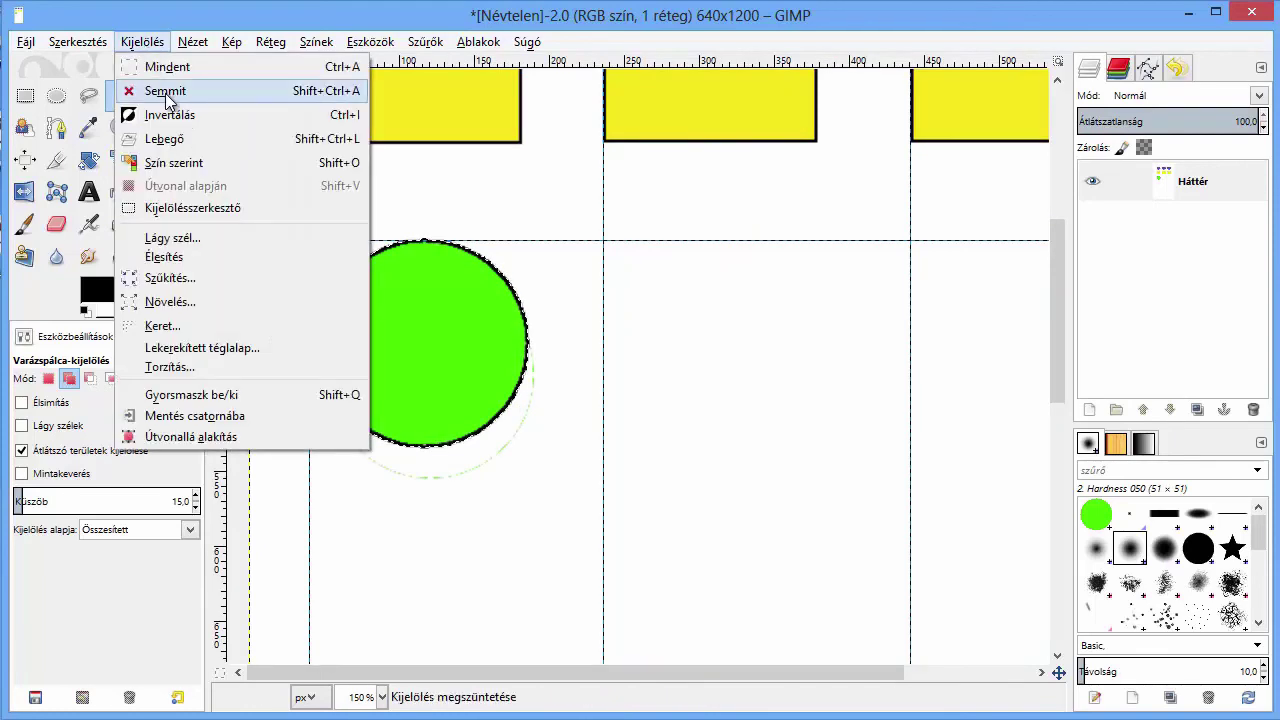
{"action": "left_click", "coordinate": [395, 248]}
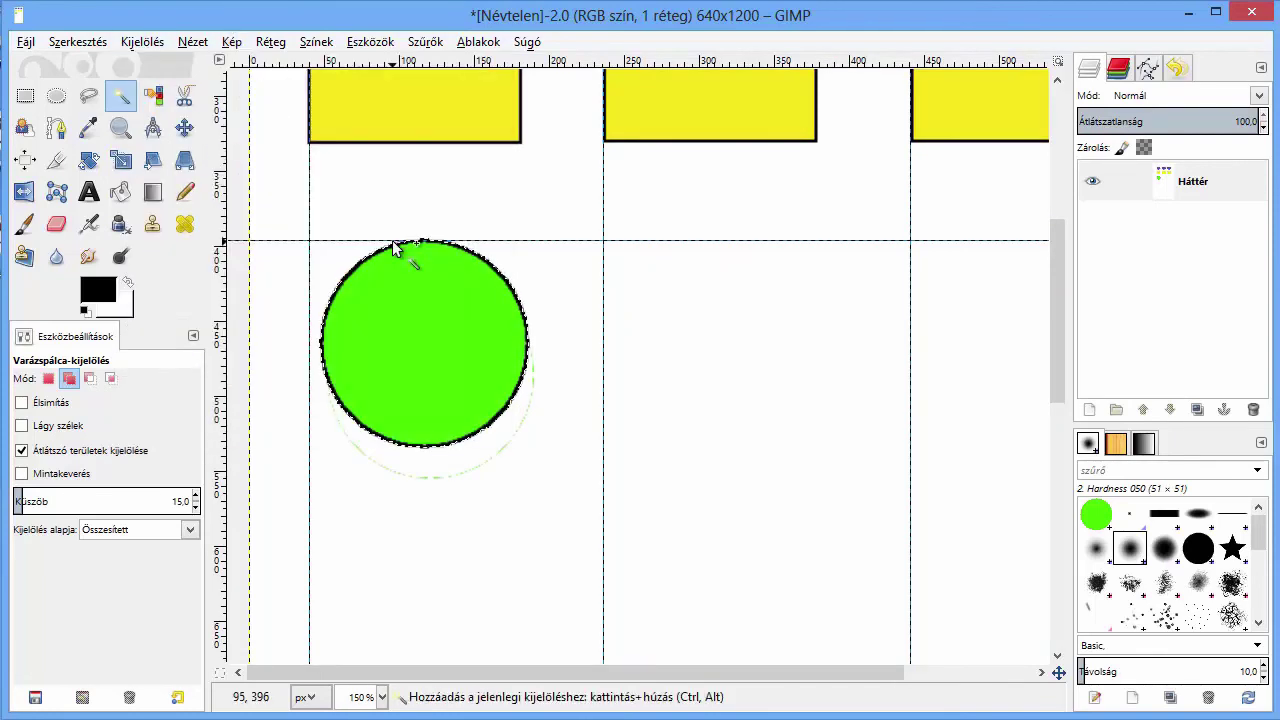
{"action": "key", "text": "ctrl+c"}
{"action": "key", "text": "ctrl+v"}
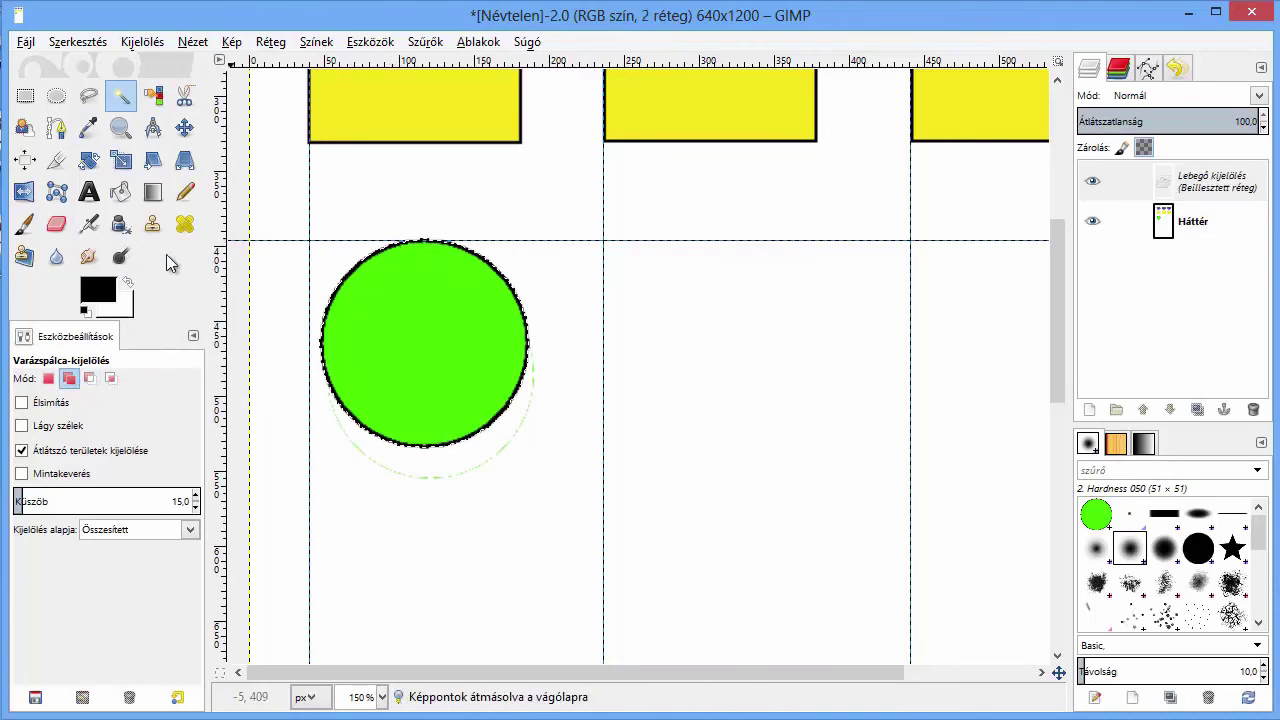
{"action": "left_click", "coordinate": [184, 127]}
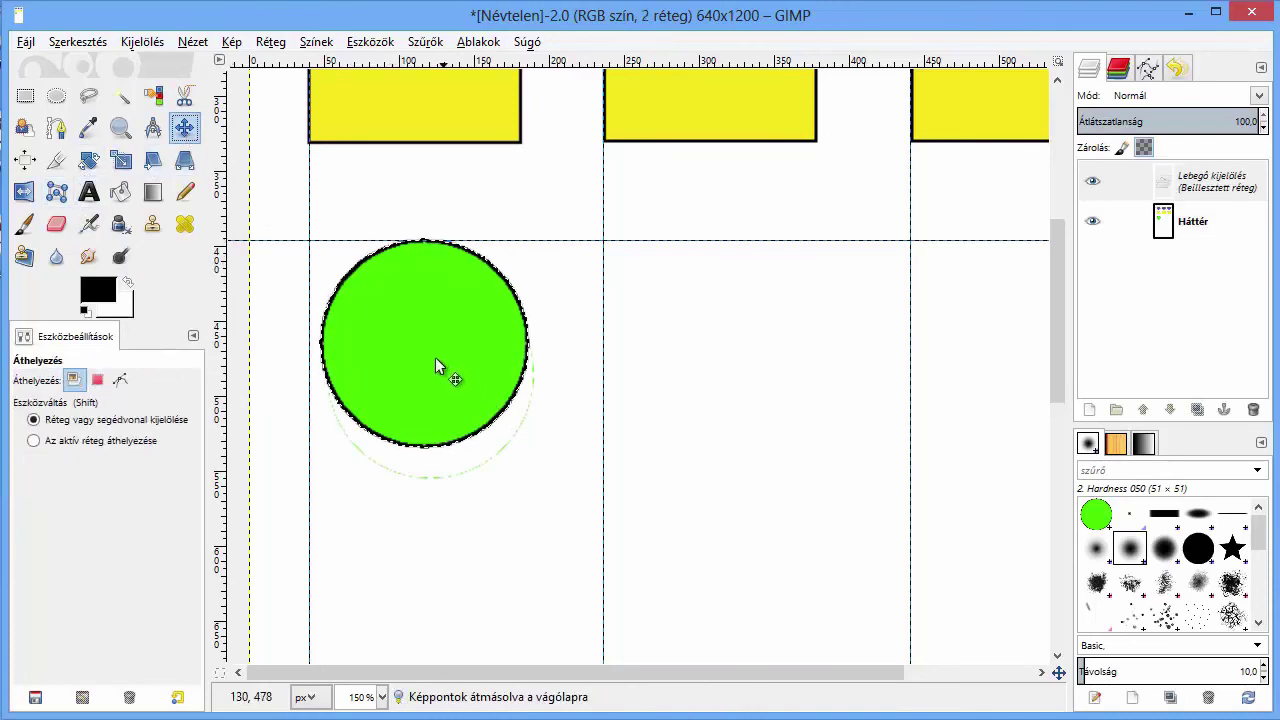
{"action": "left_click_drag", "start_coordinate": [445, 367], "coordinate": [736, 365]}
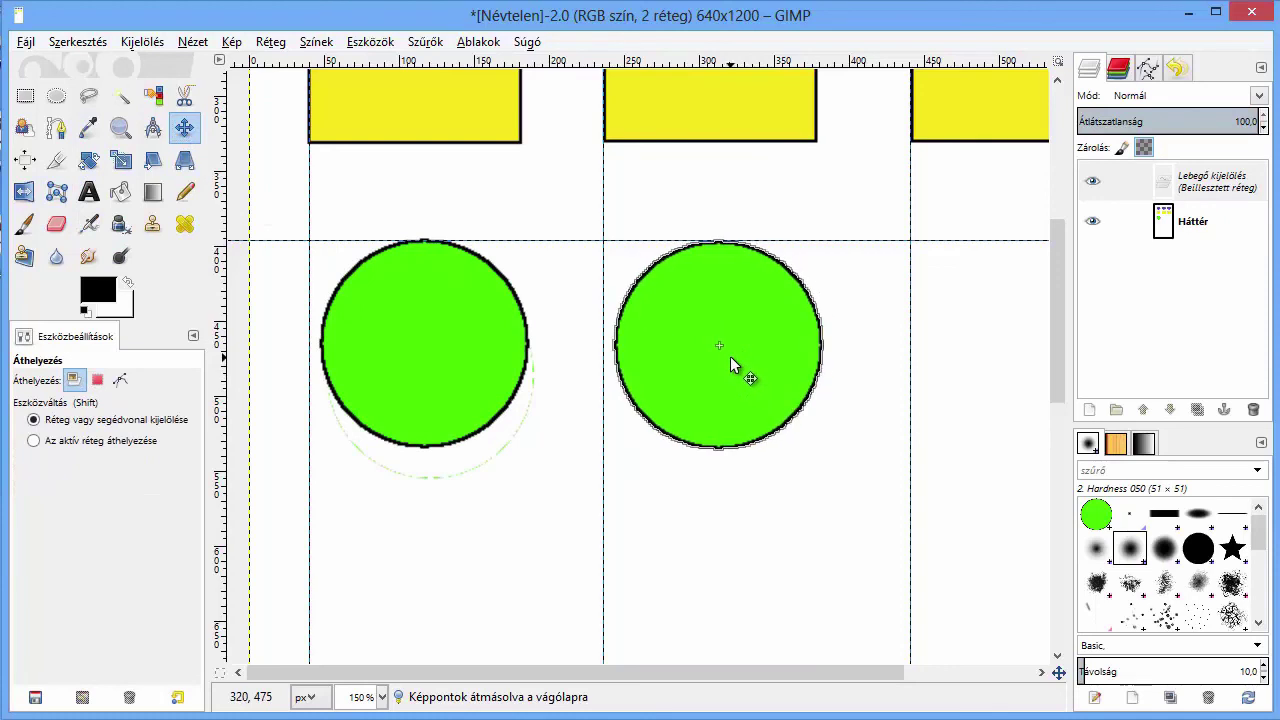
- Position the floating circle copy under the right-hand yellow box and zoom out
{"action": "left_click_drag", "start_coordinate": [700, 672], "coordinate": [814, 672]}
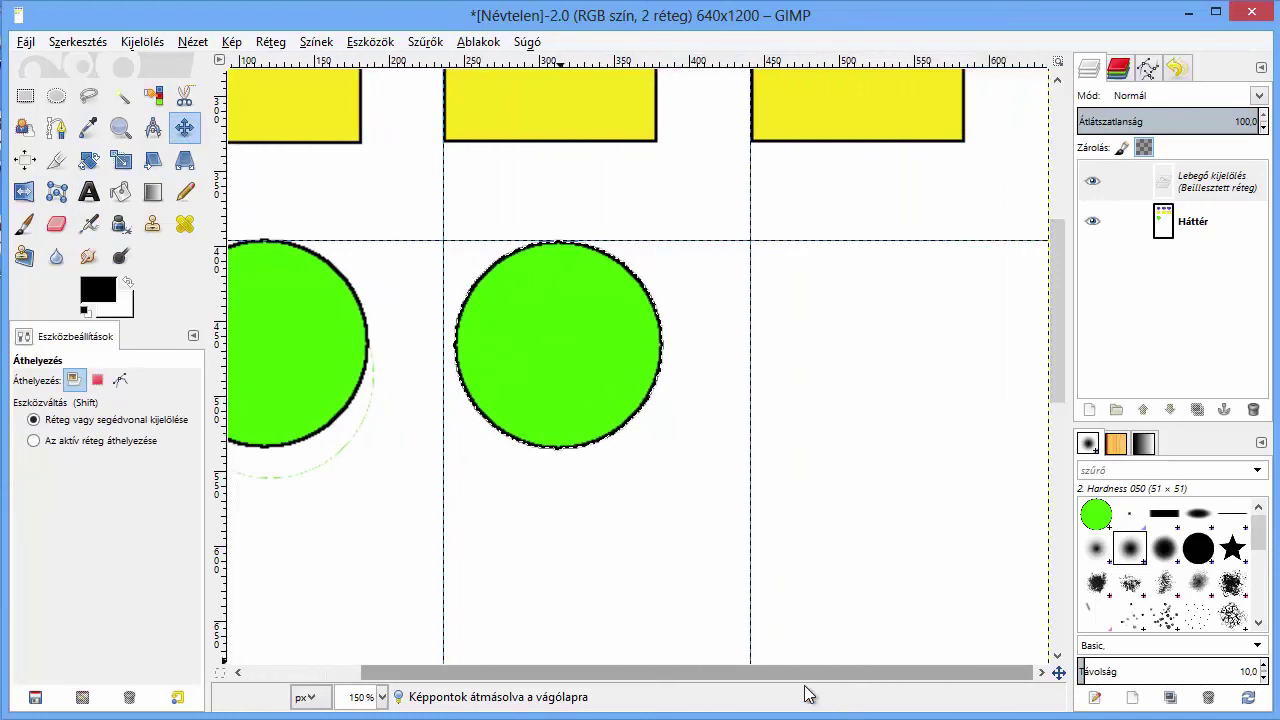
{"action": "key", "text": "shift"}
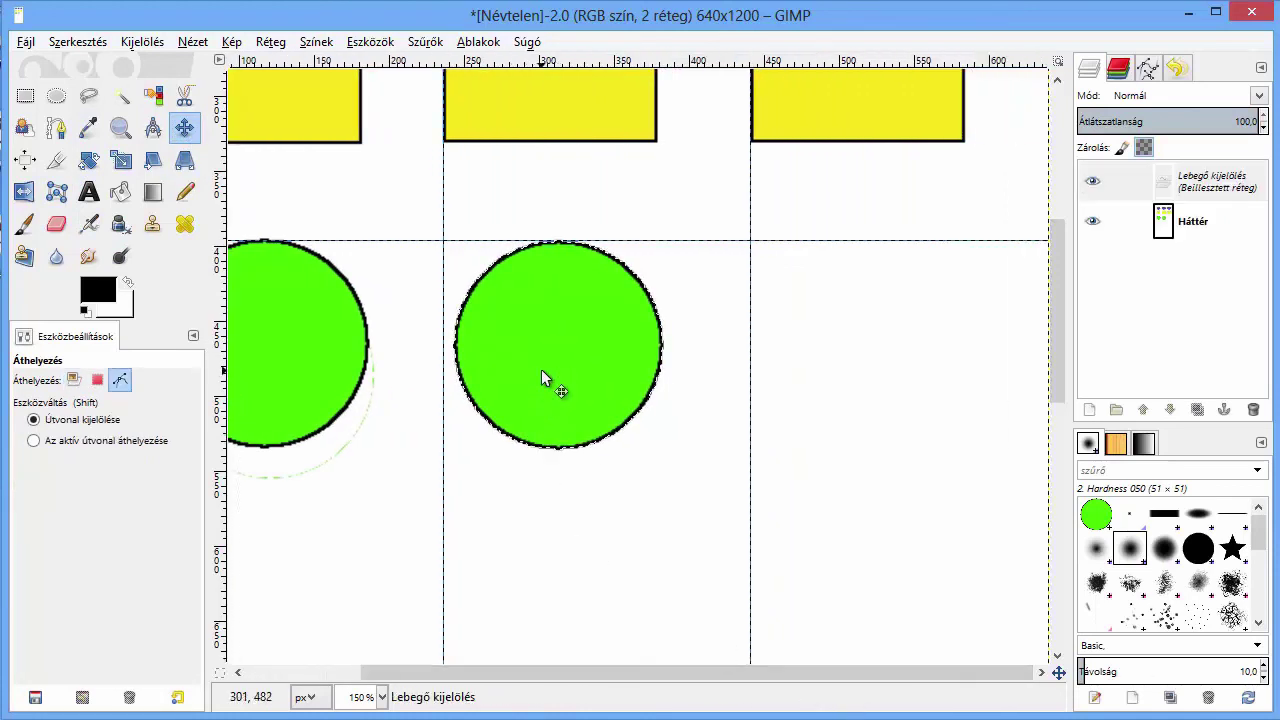
{"action": "left_click_drag", "start_coordinate": [549, 345], "coordinate": [865, 337]}
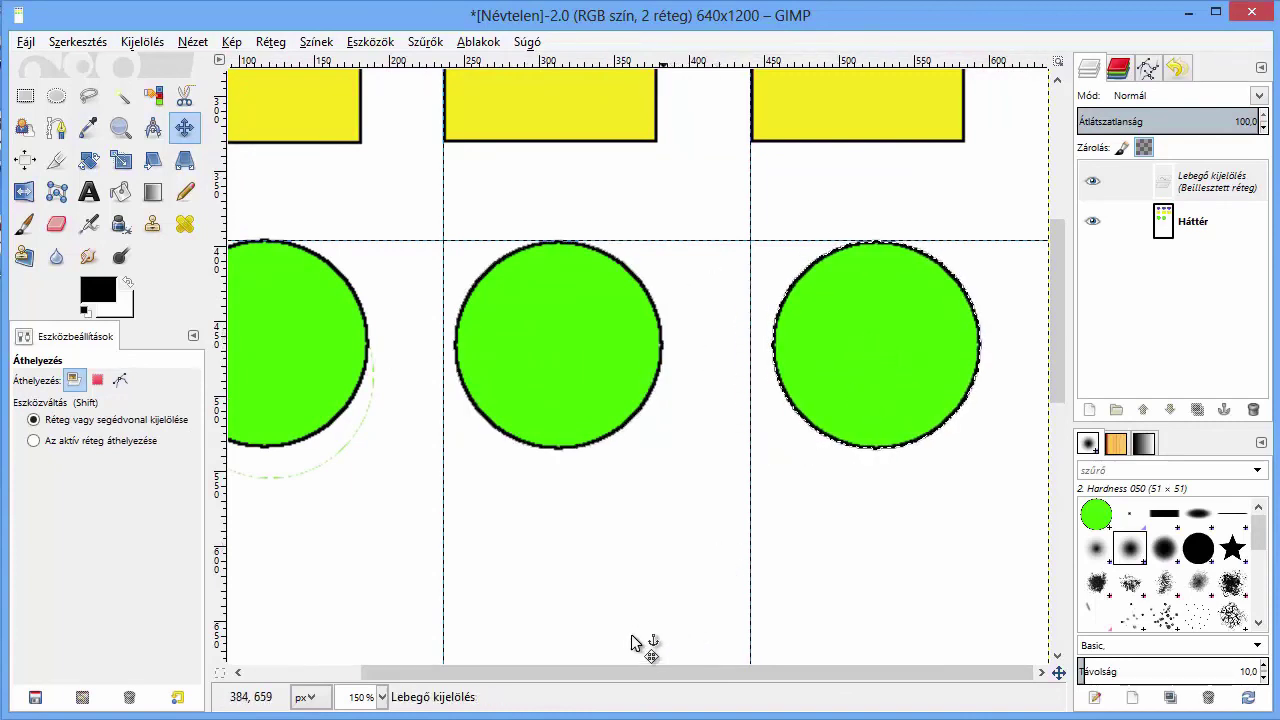
{"action": "key", "text": "minus"}
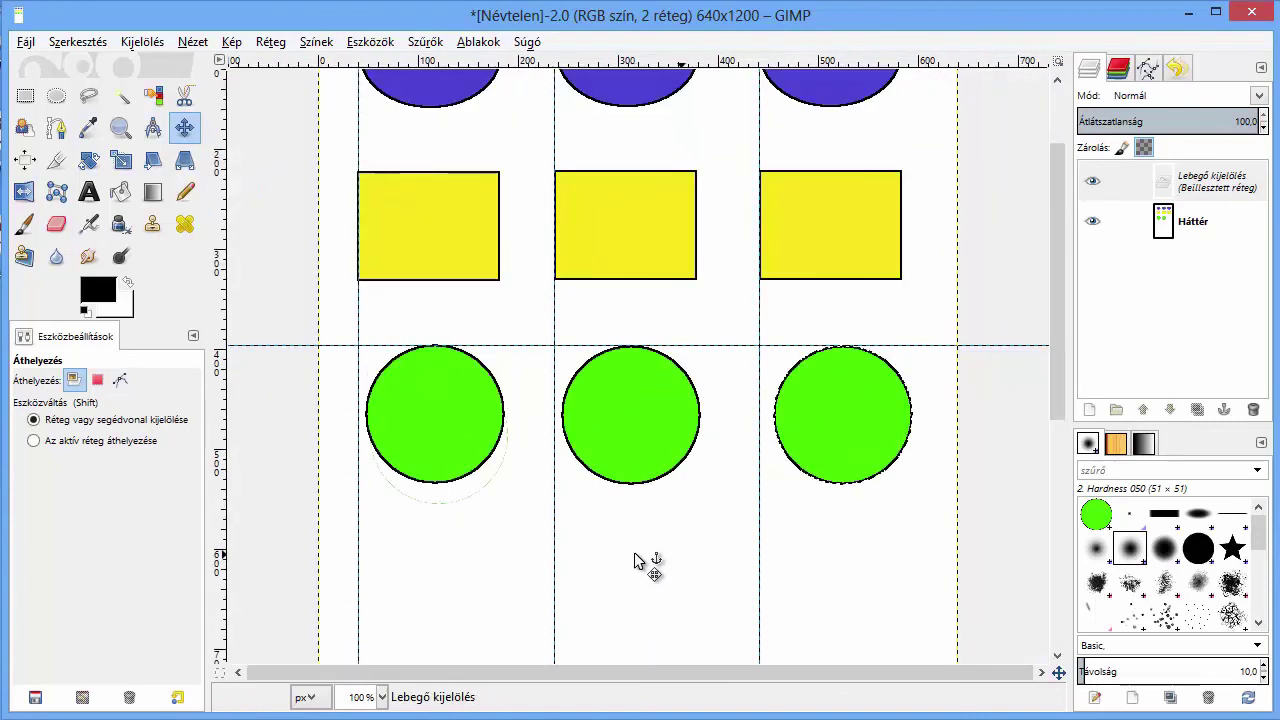
{"action": "key", "text": "minus"}
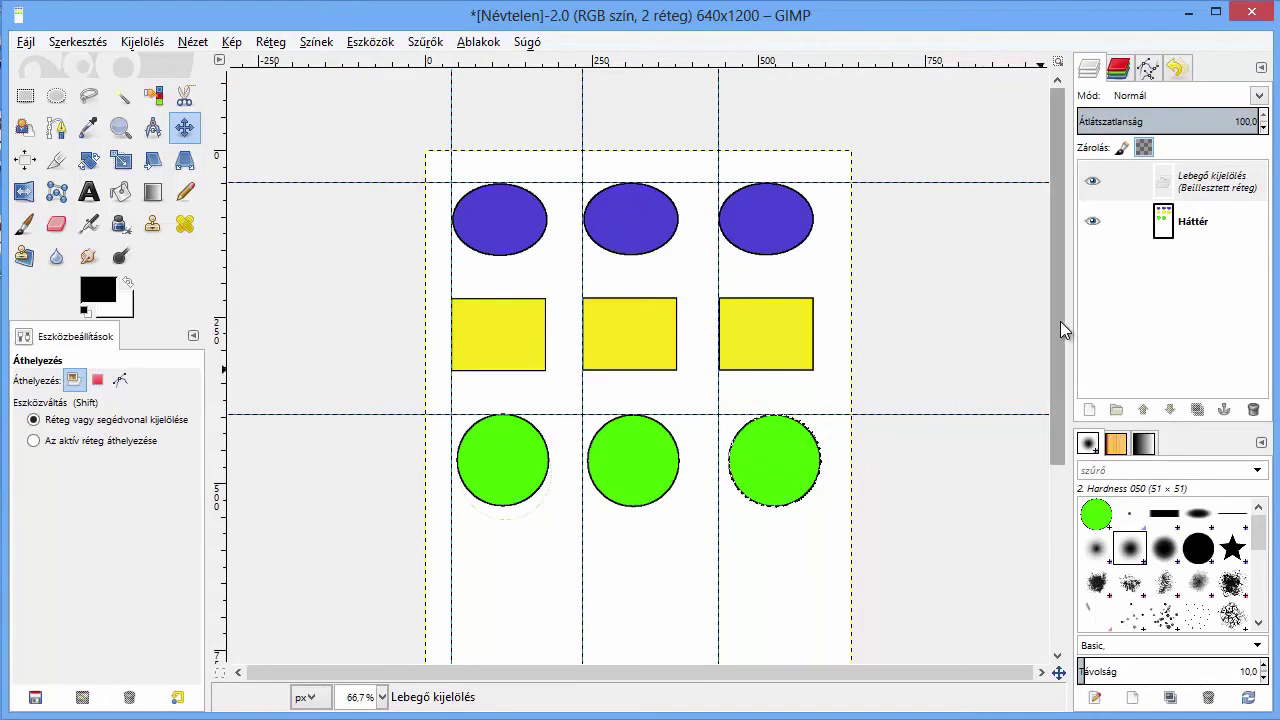
{"action": "left_click_drag", "start_coordinate": [1060, 321], "coordinate": [1057, 384]}
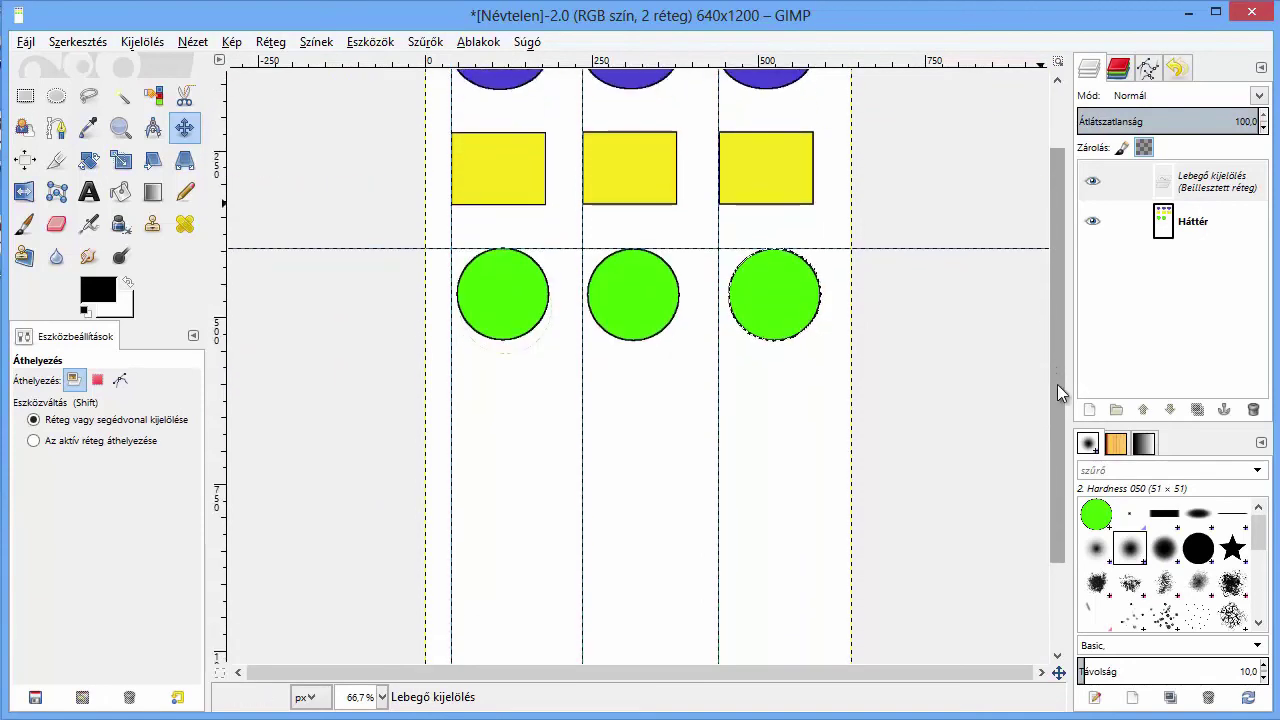
- Anchor the floating green circle into the Háttér layer from the Layers panel
{"action": "right_click", "coordinate": [1199, 190]}
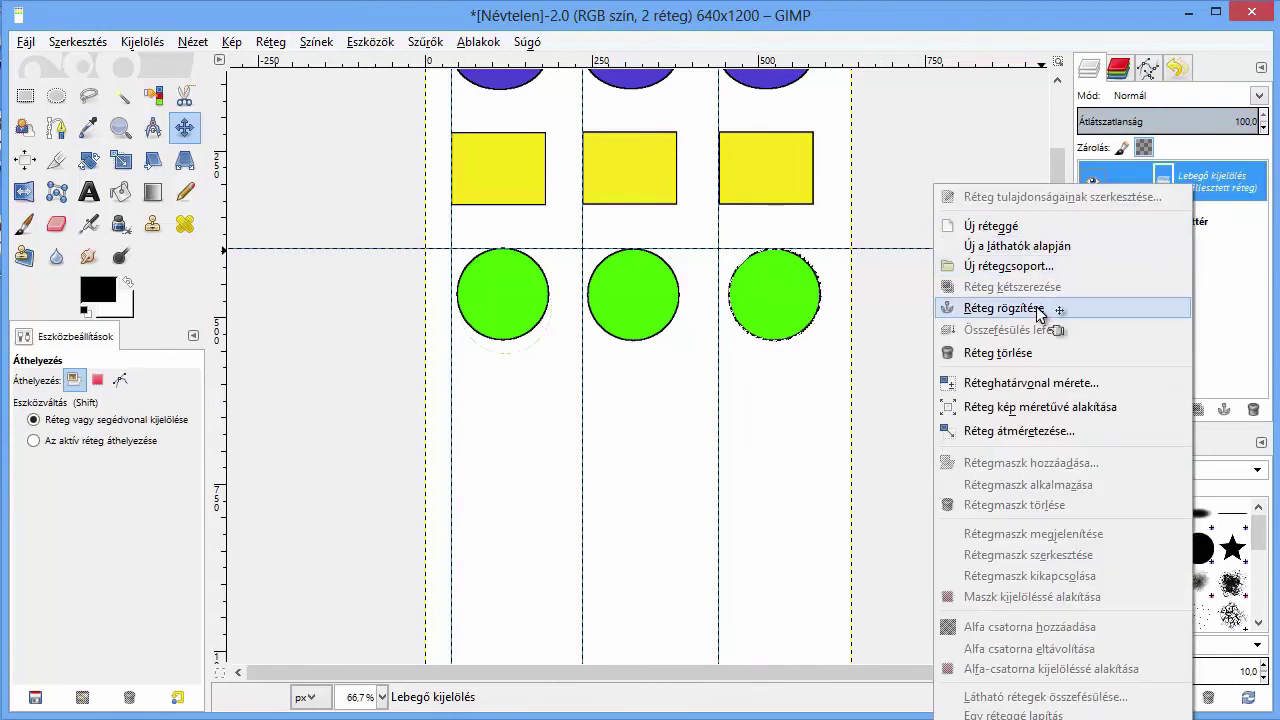
{"action": "left_click", "coordinate": [1040, 314]}
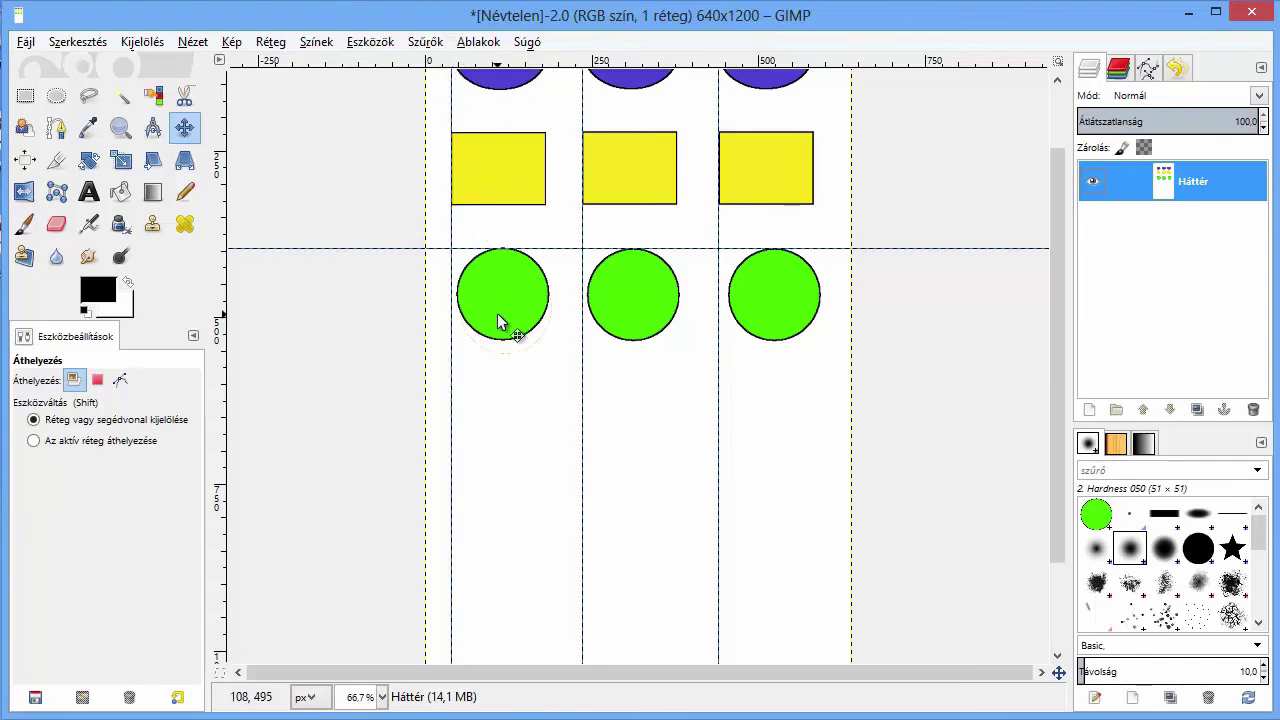
- Zoom to 400% and choose the Eraser with the 2. Hardness 100 brush
{"action": "key", "text": "4"}
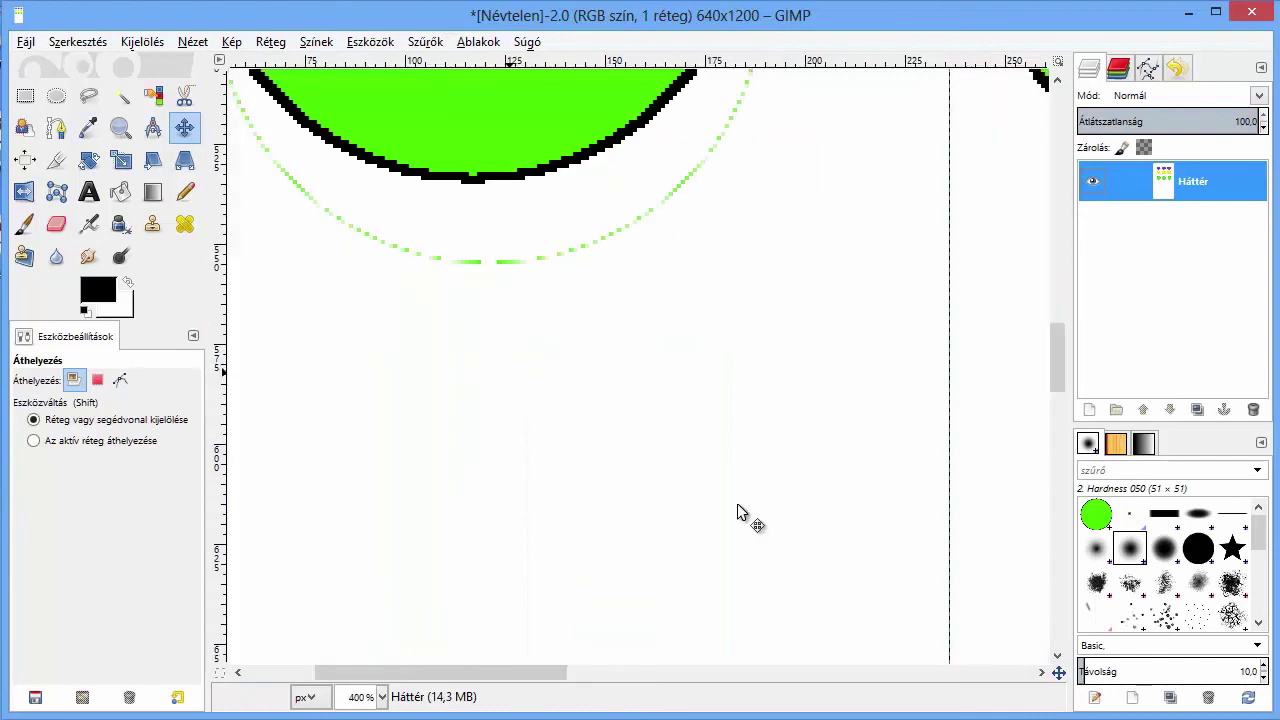
{"action": "left_click_drag", "start_coordinate": [549, 672], "coordinate": [516, 672]}
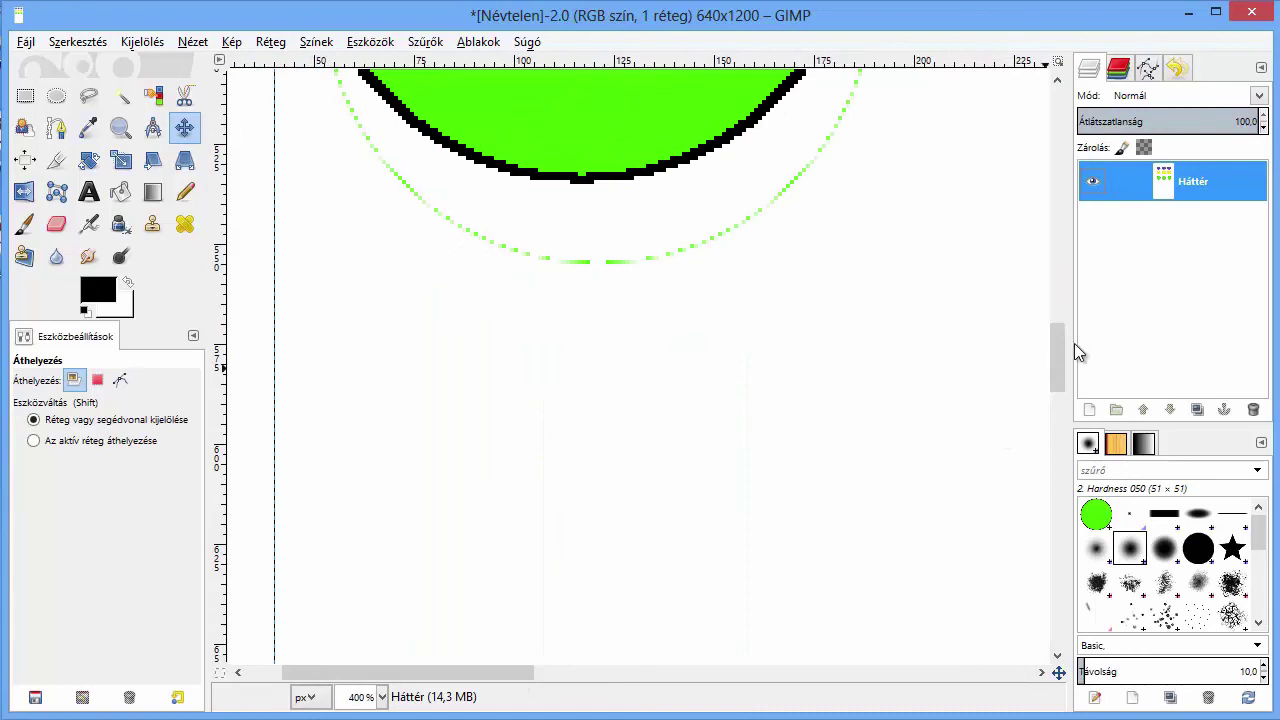
{"action": "left_click_drag", "start_coordinate": [1059, 351], "coordinate": [1074, 312]}
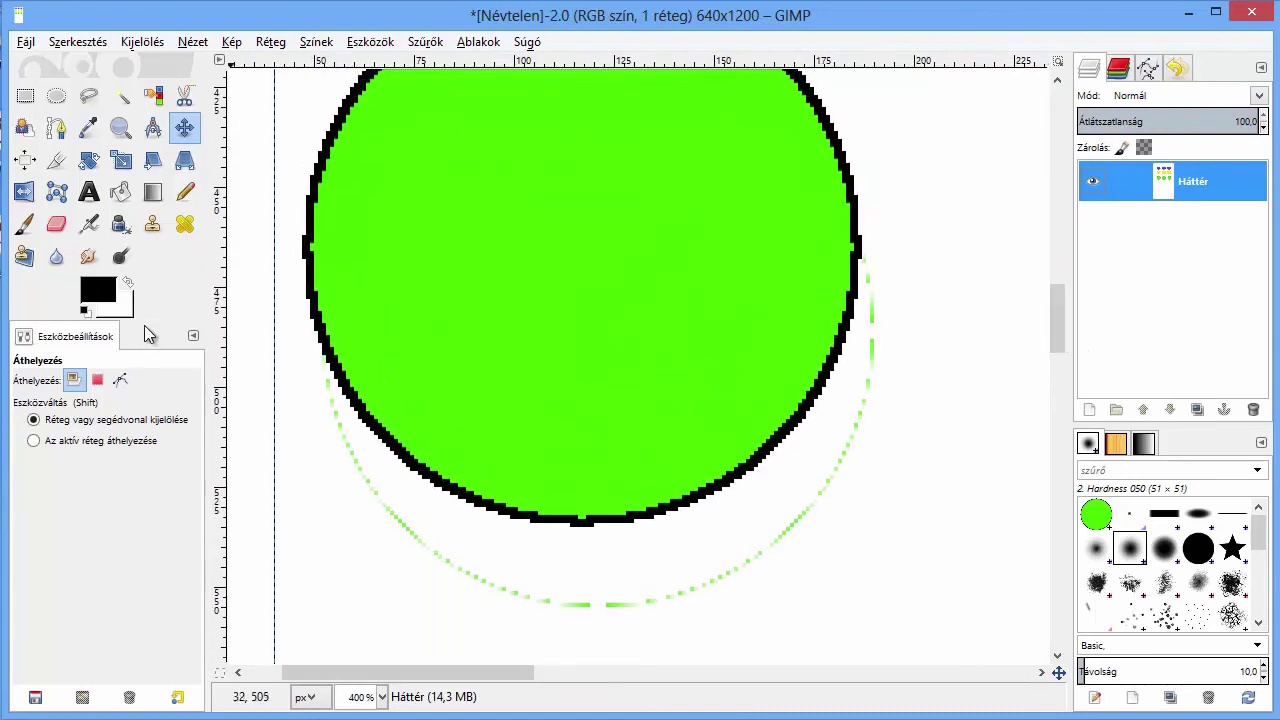
{"action": "left_click", "coordinate": [57, 225]}
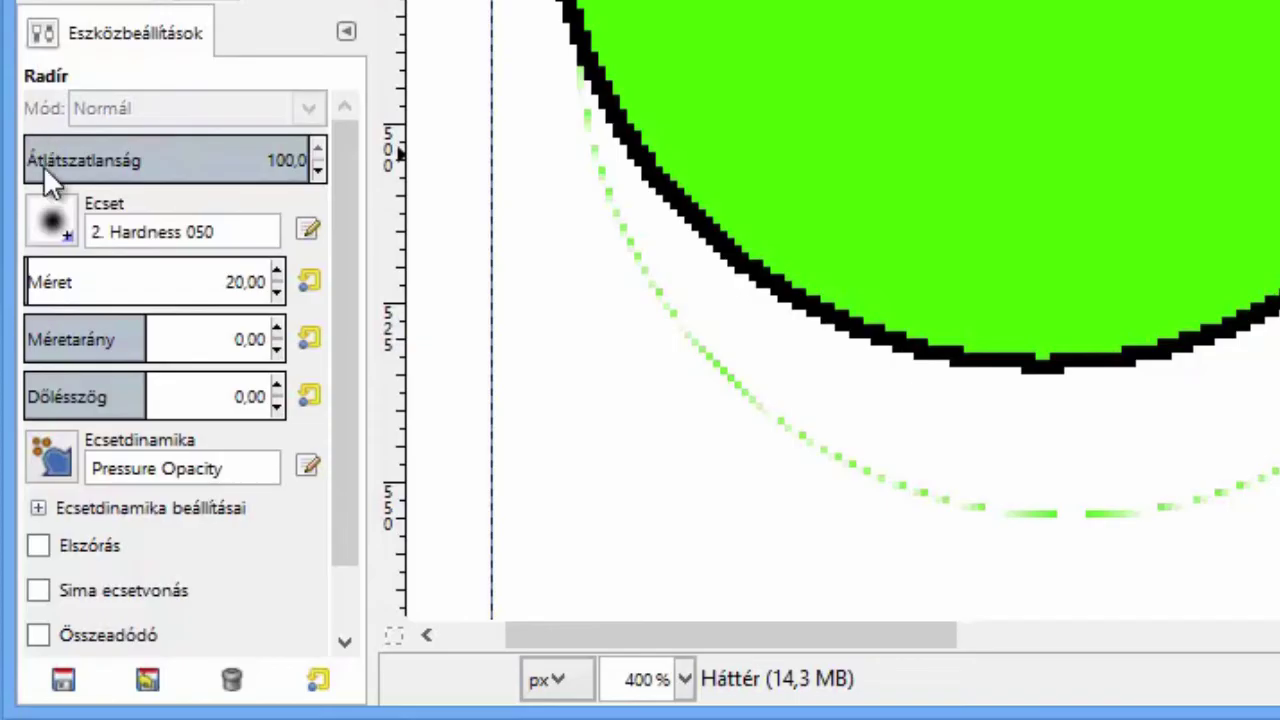
{"action": "left_click", "coordinate": [52, 226]}
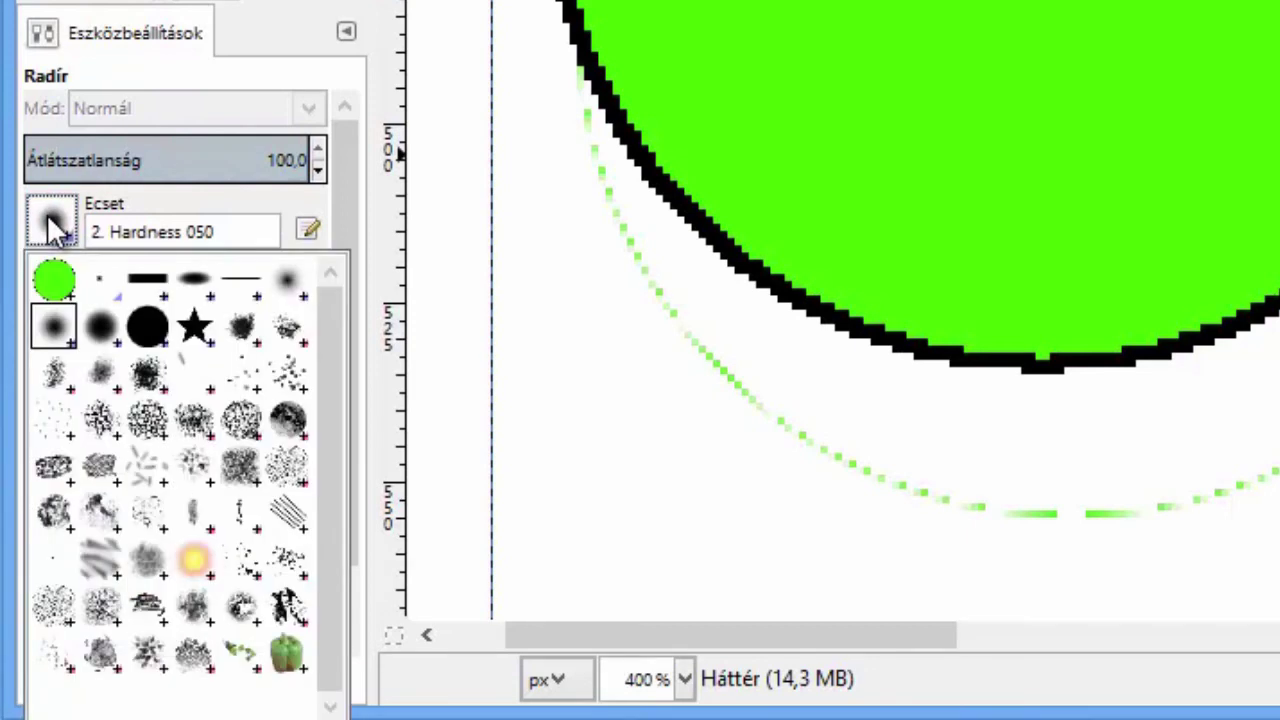
{"action": "left_click", "coordinate": [141, 330]}
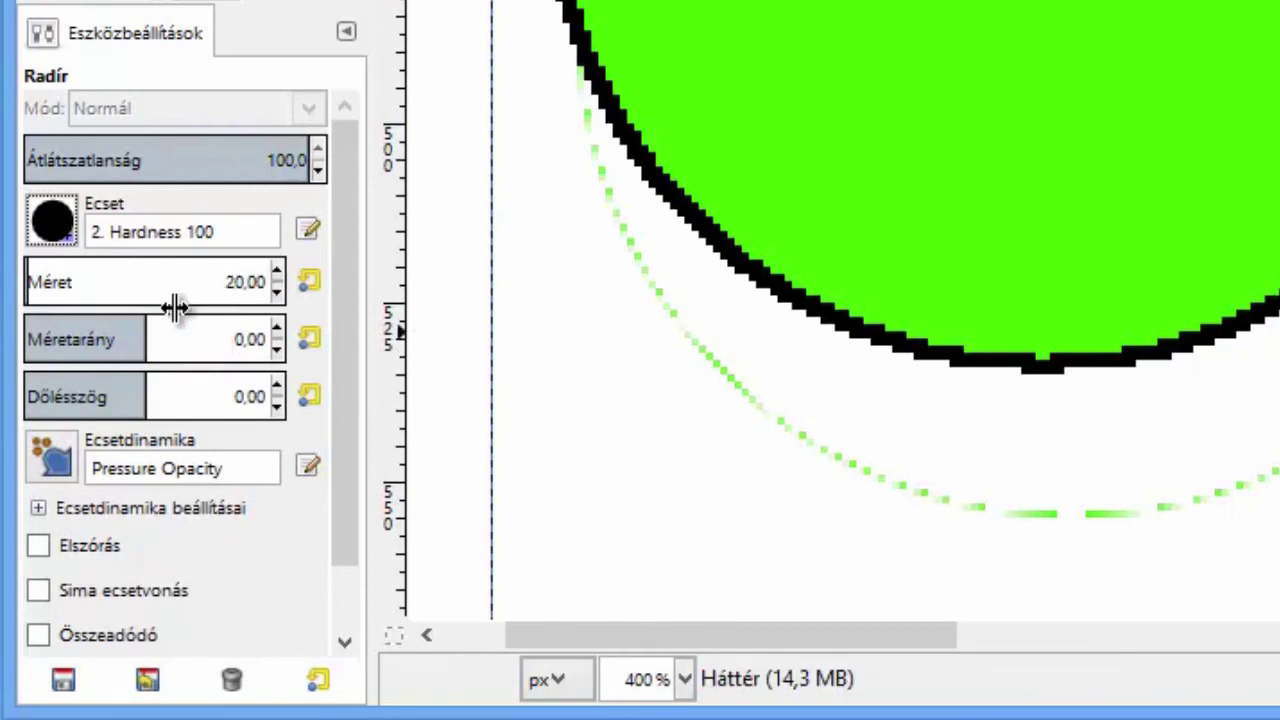
- Clear the eraser's old Size value of 20
{"action": "left_click", "coordinate": [247, 282]}
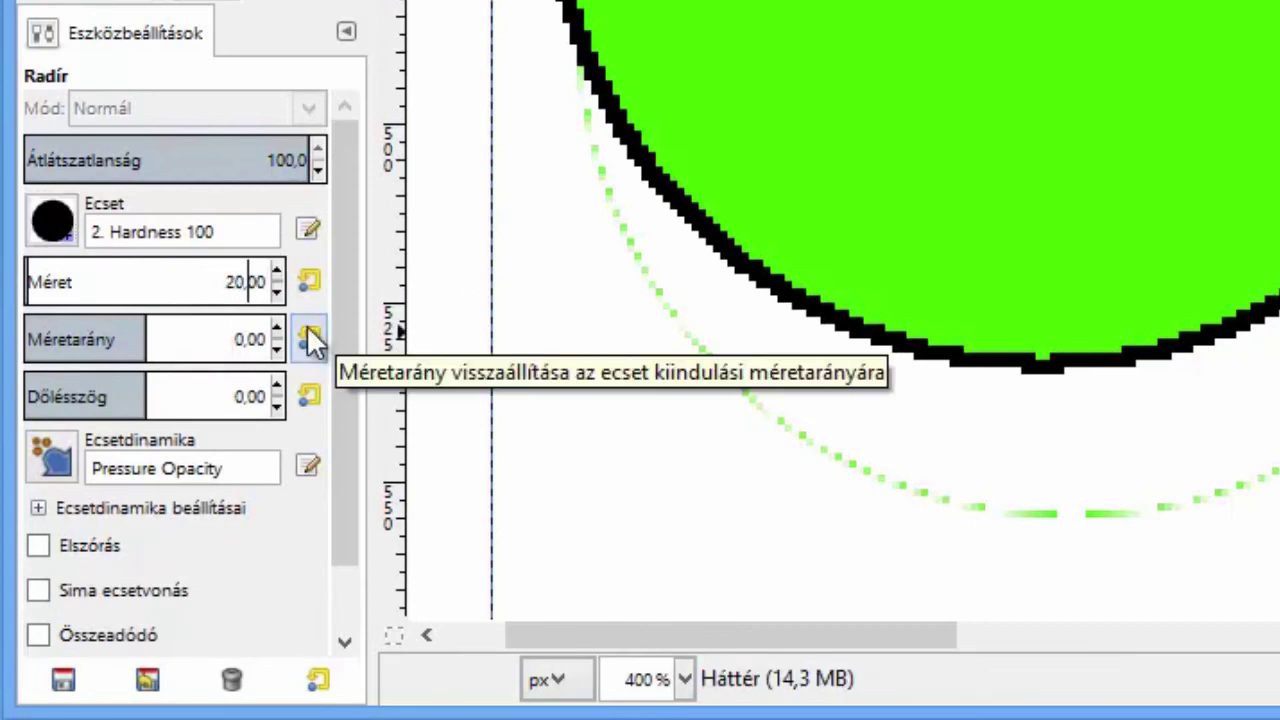
{"action": "key", "text": "BackSpace"}
{"action": "key", "text": "BackSpace"}
{"action": "key", "text": "BackSpace"}
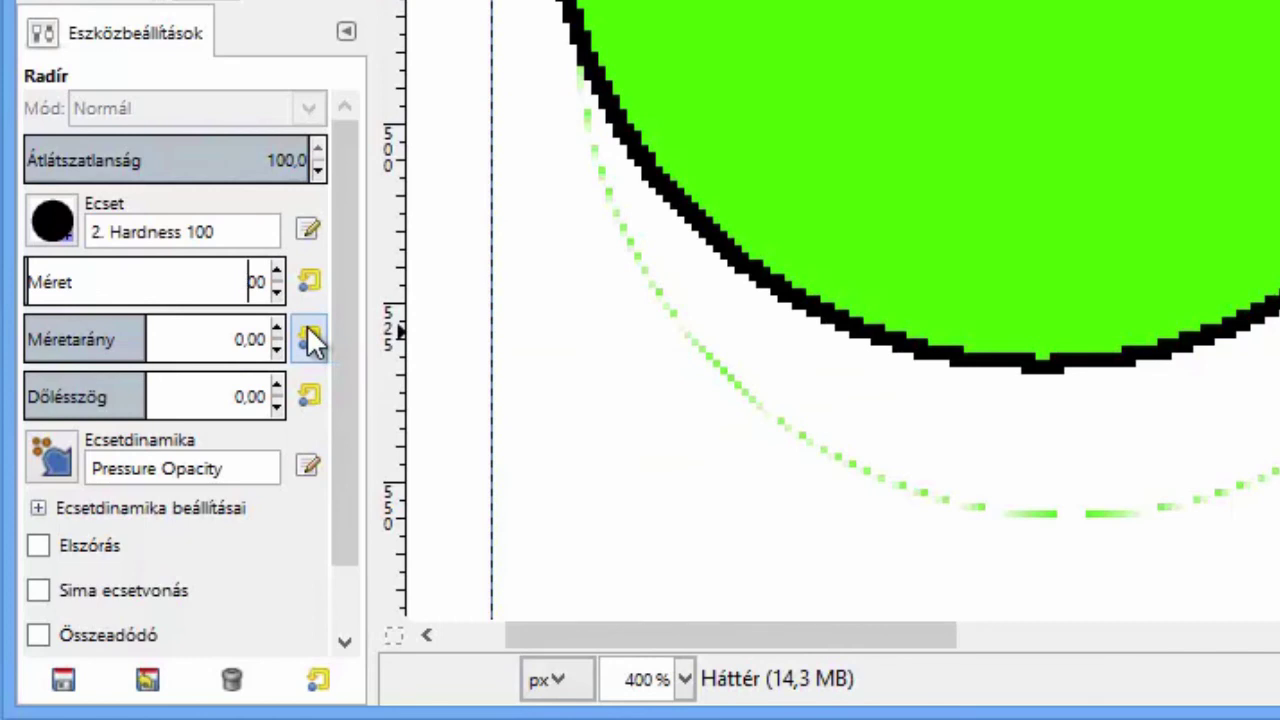
{"action": "key", "text": "Delete"}
{"action": "key", "text": "Delete"}
- Set the eraser size to 10 and erase the dashed green arcs around the left circle
{"action": "type", "text": "0"}
{"action": "key", "text": "Return"}
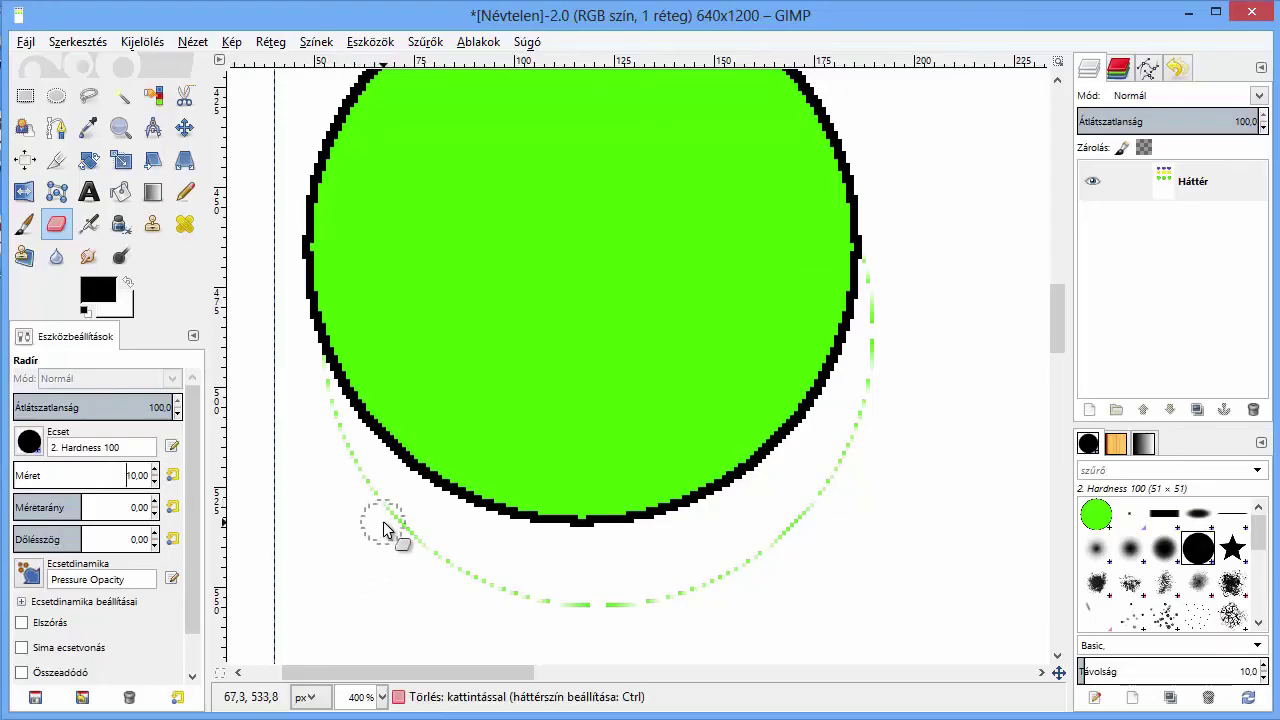
{"action": "mouse_move", "coordinate": [384, 527]}
{"action": "left_mouse_down"}
{"action": "mouse_move", "coordinate": [473, 574]}
{"action": "mouse_move", "coordinate": [610, 596]}
{"action": "mouse_move", "coordinate": [706, 591]}
{"action": "mouse_move", "coordinate": [834, 500]}
{"action": "mouse_move", "coordinate": [889, 362]}
{"action": "mouse_move", "coordinate": [886, 270]}
{"action": "left_mouse_up"}
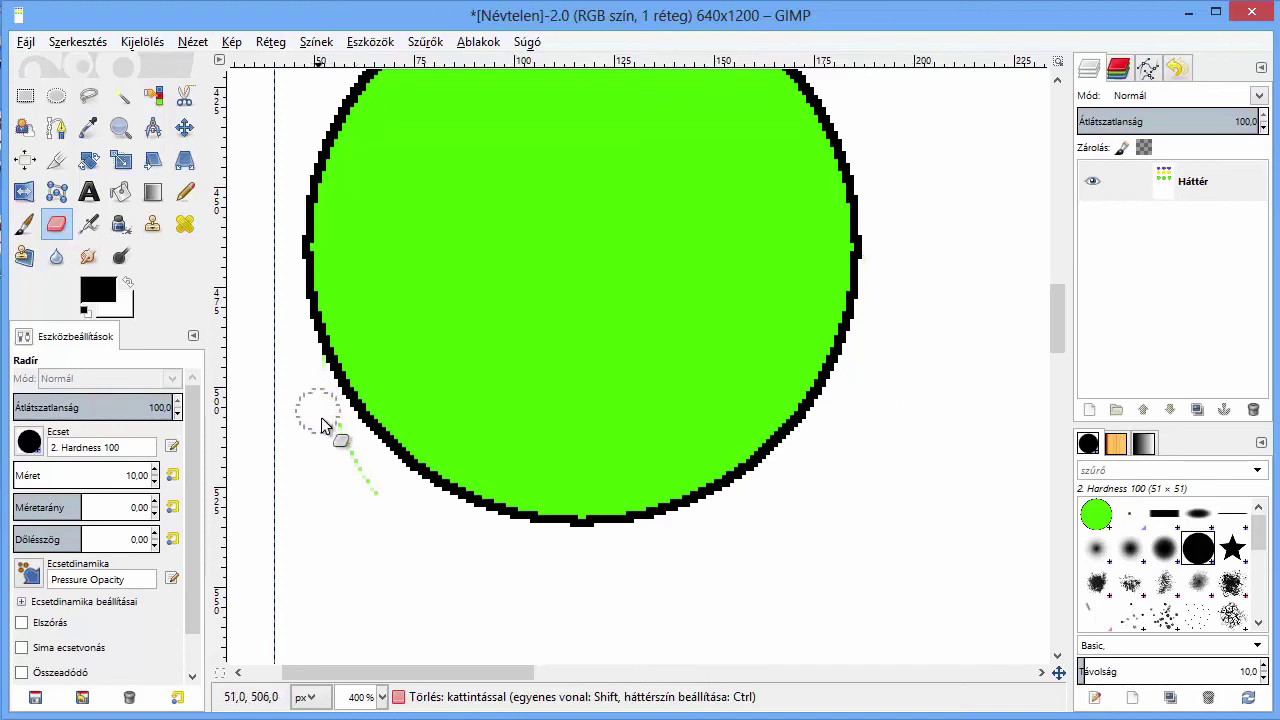
{"action": "left_click_drag", "start_coordinate": [321, 417], "coordinate": [392, 528]}
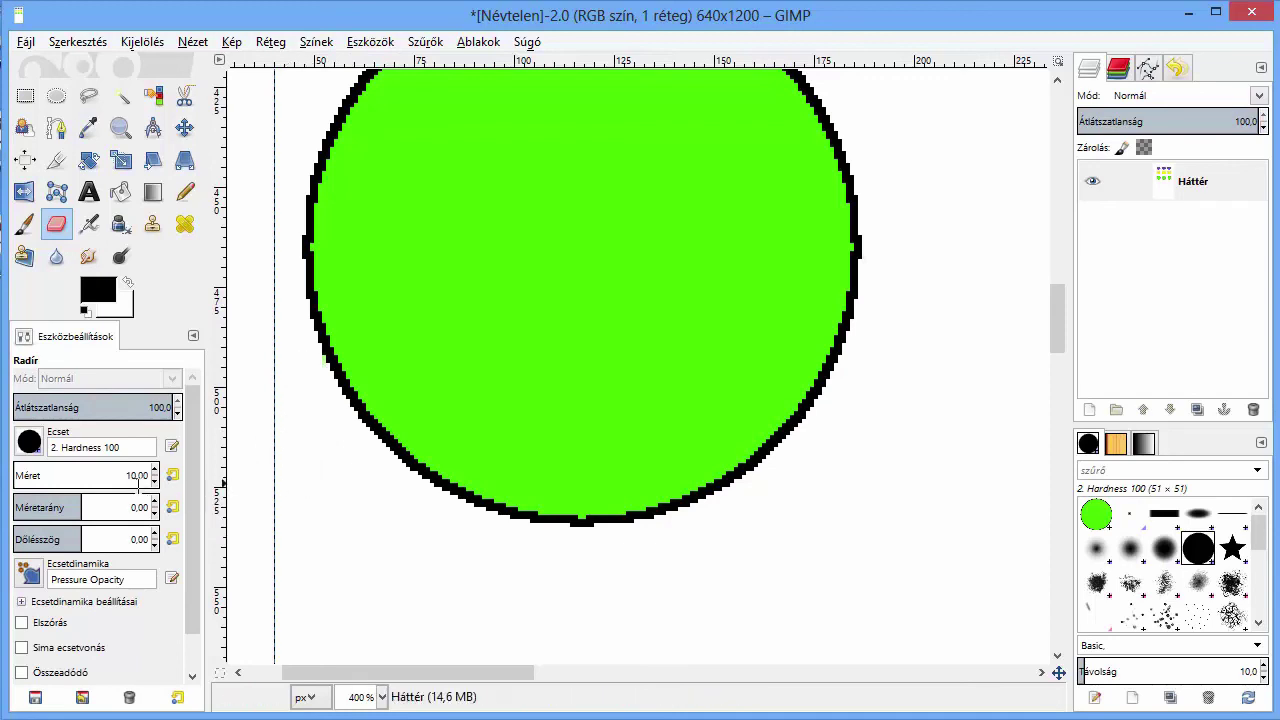
- Reduce the eraser size to 1
{"action": "left_click", "coordinate": [135, 477]}
{"action": "type", "text": "1"}
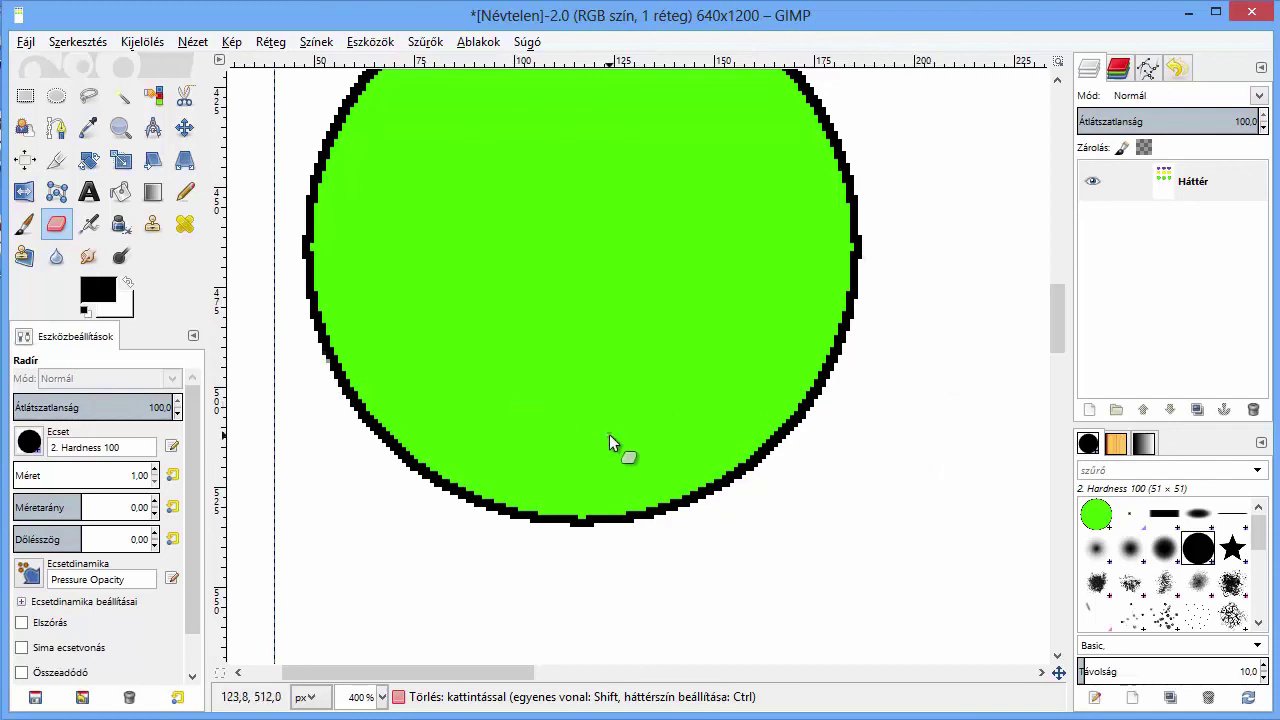
{"action": "scroll", "coordinate": [609, 434], "scroll_direction": "down", "scroll_amount": 1, "text": "ctrl"}
{"action": "scroll", "coordinate": [609, 434], "scroll_direction": "down", "scroll_amount": 3, "text": "ctrl"}
{"action": "scroll", "coordinate": [609, 434], "scroll_direction": "down", "scroll_amount": 1, "text": "ctrl"}
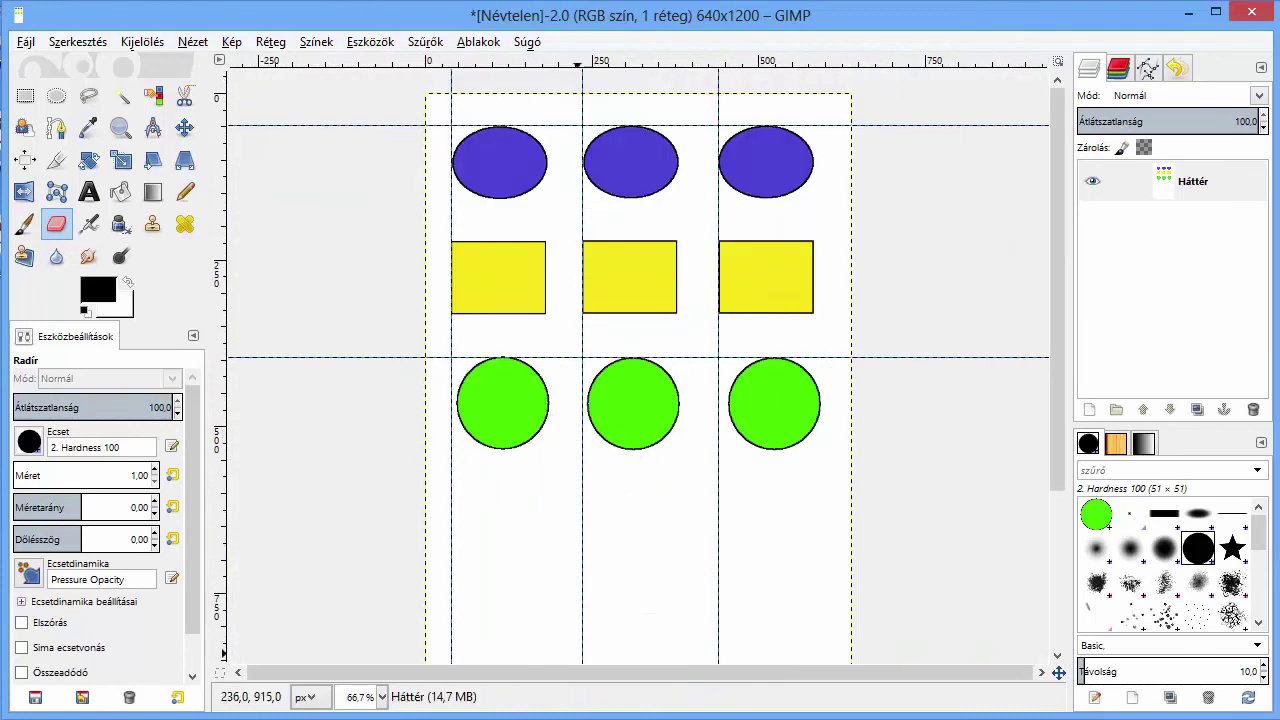
{"action": "mouse_move", "coordinate": [640, 704]}
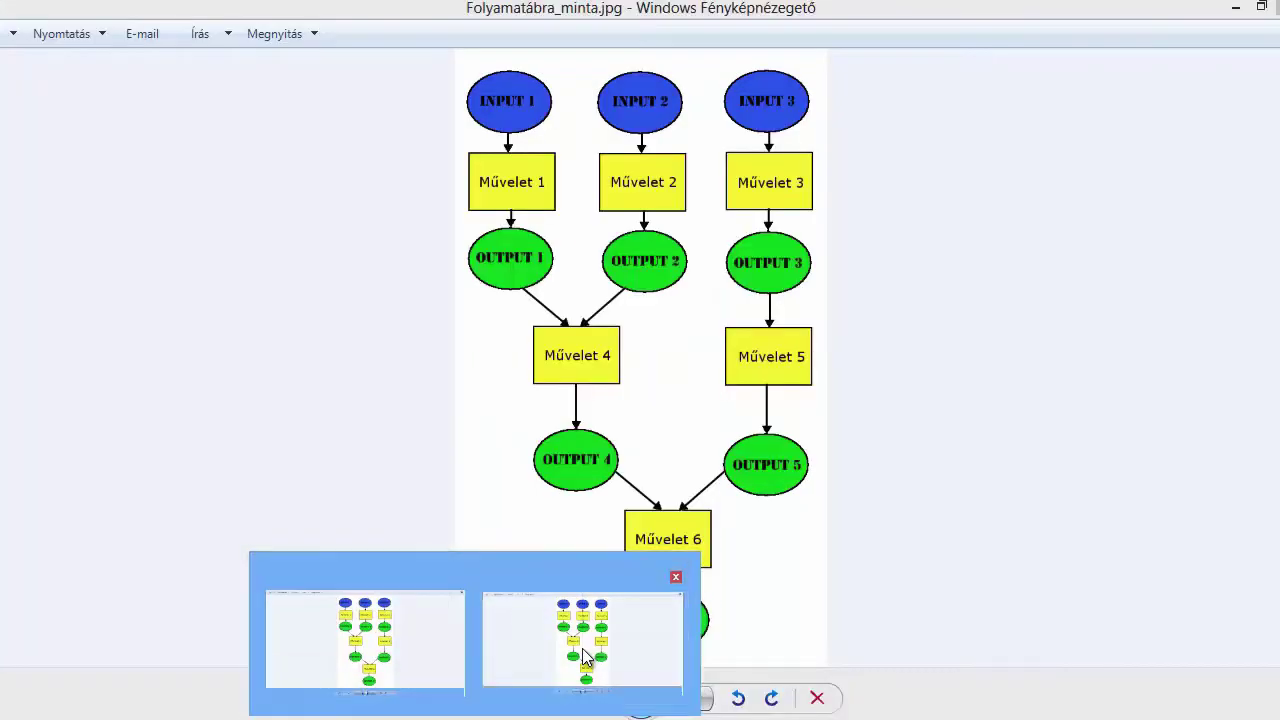
{"action": "left_click", "coordinate": [582, 652]}
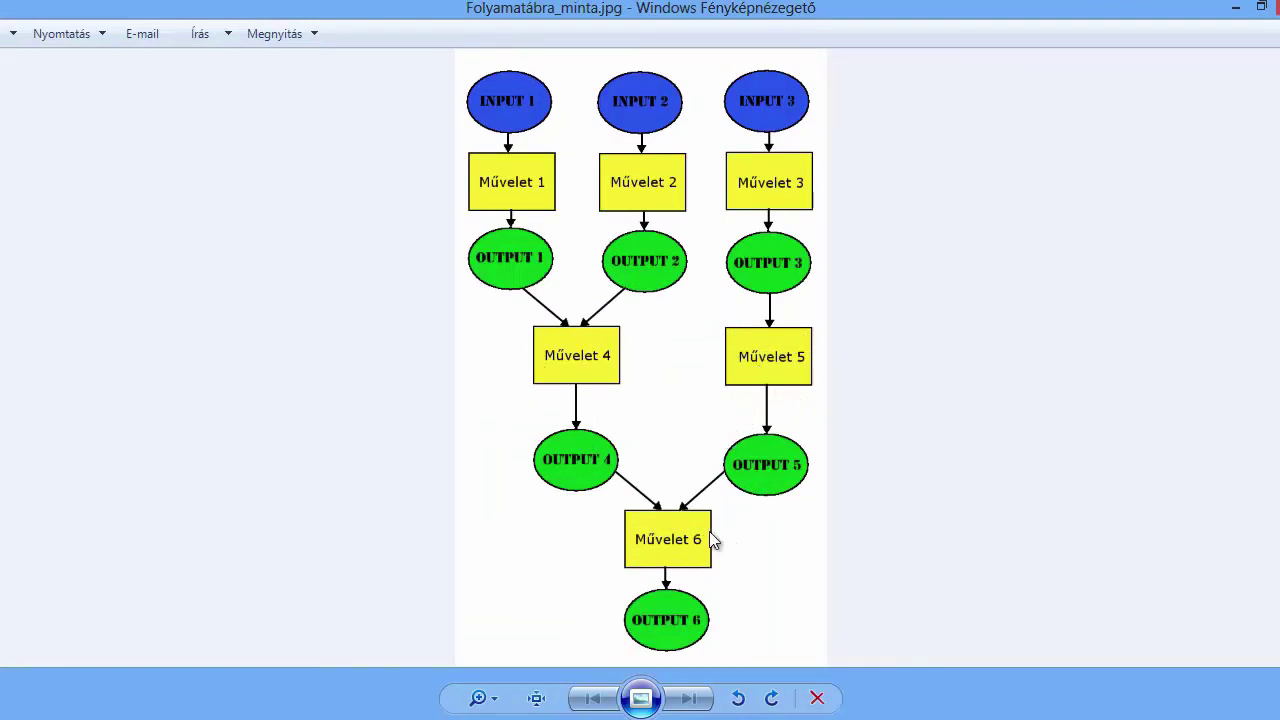
{"action": "left_click", "coordinate": [1237, 12]}
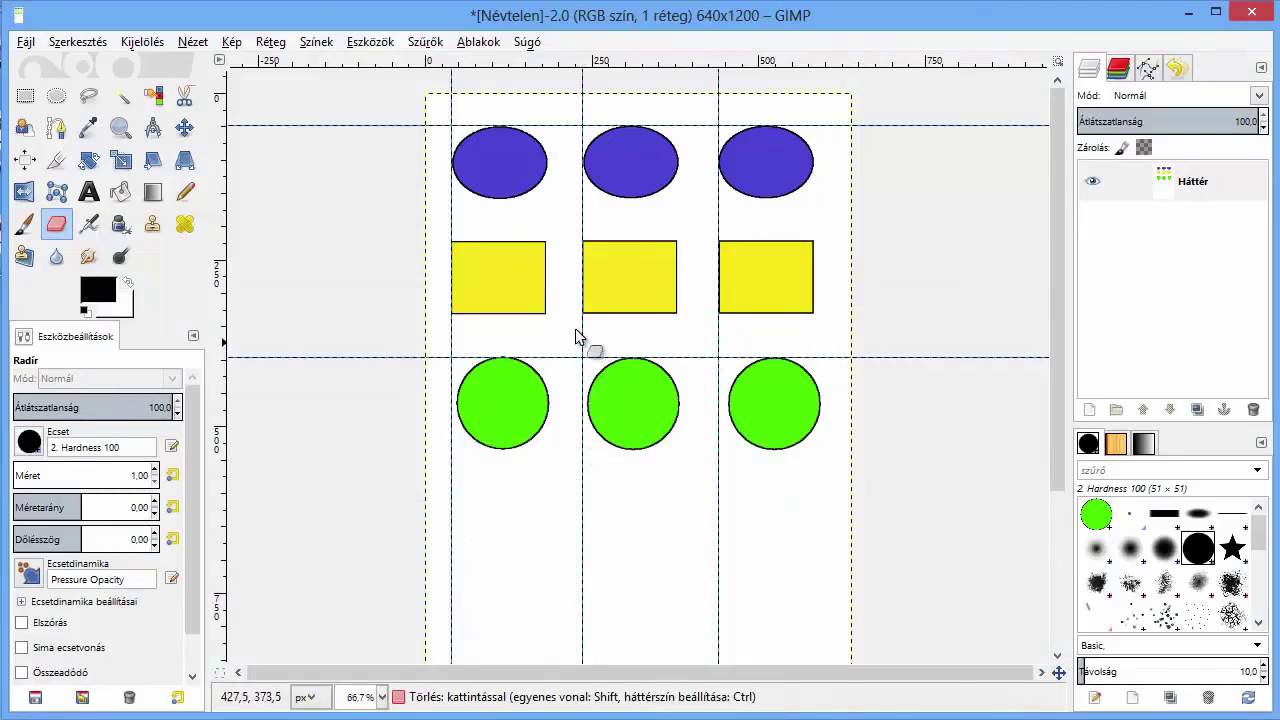
- Set Fuzzy Select to Add mode and paste another green circle copy below the chart
{"action": "left_click", "coordinate": [120, 97]}
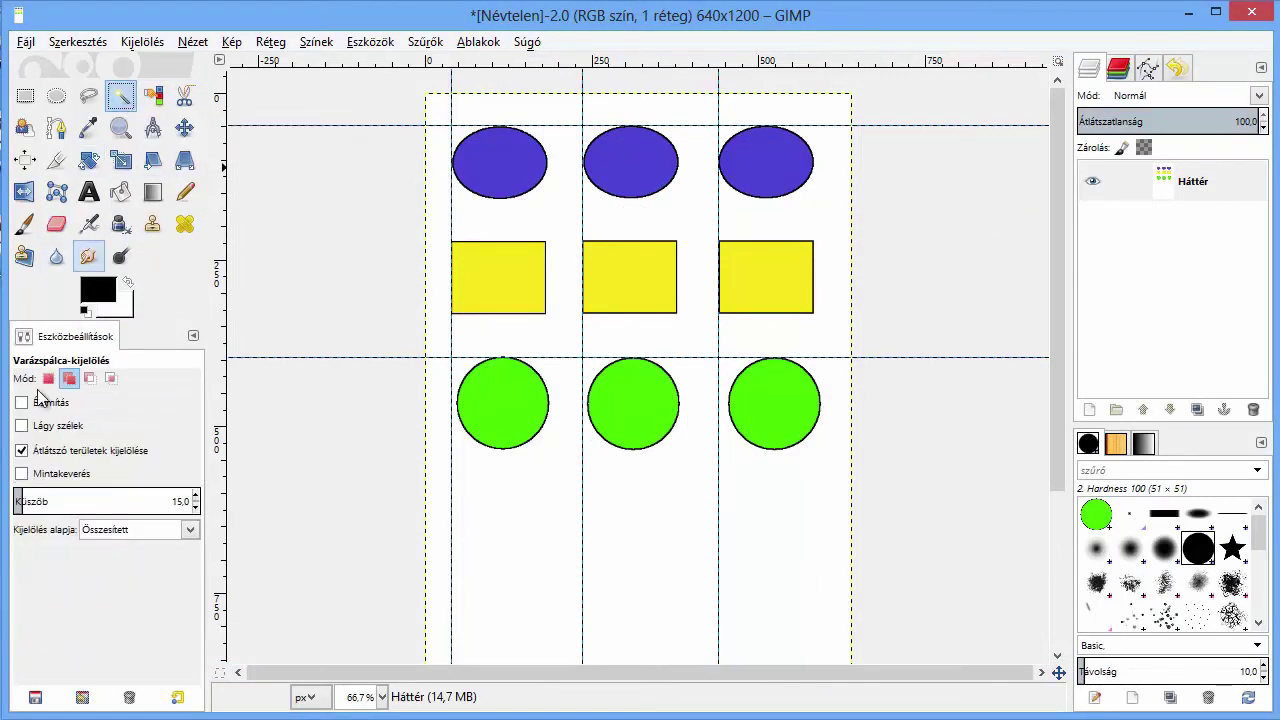
{"action": "left_click", "coordinate": [67, 380]}
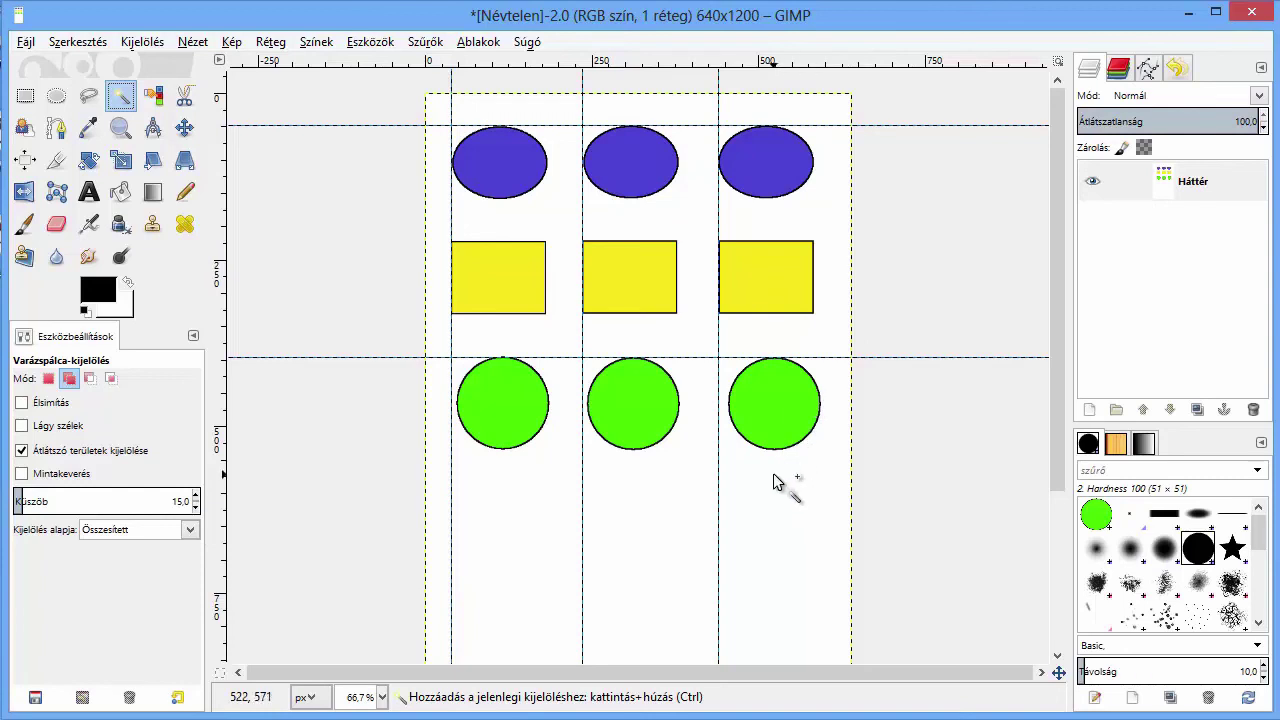
{"action": "key", "text": "ctrl+v"}
{"action": "key", "text": "minus"}
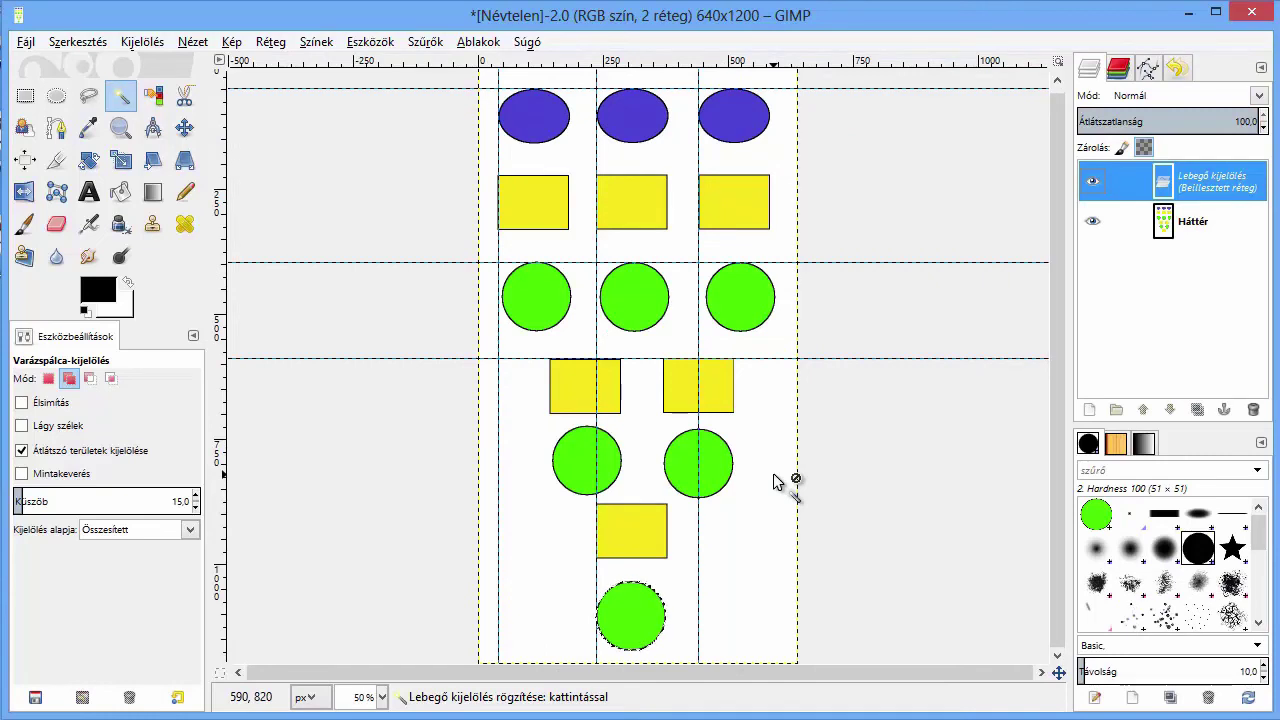
- Anchor the floating green circle into the Háttér layer via Anchor Layer
{"action": "right_click", "coordinate": [1216, 186]}
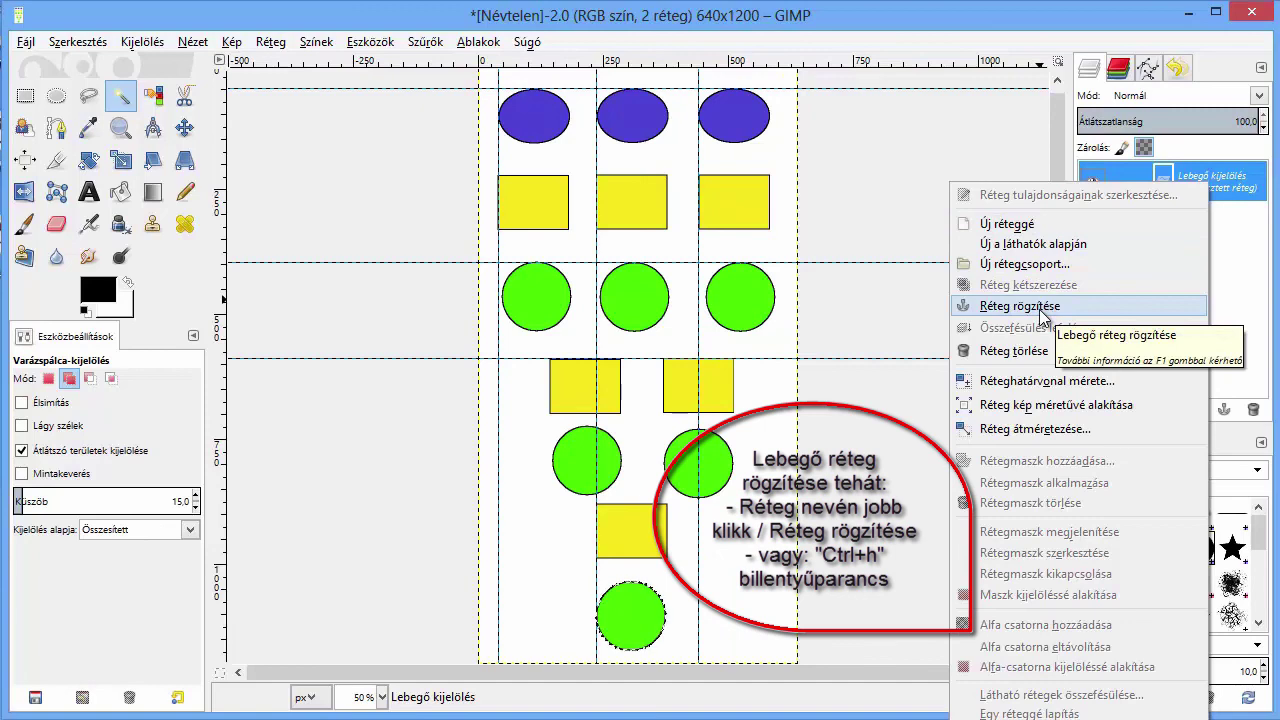
{"action": "left_click", "coordinate": [1020, 306]}
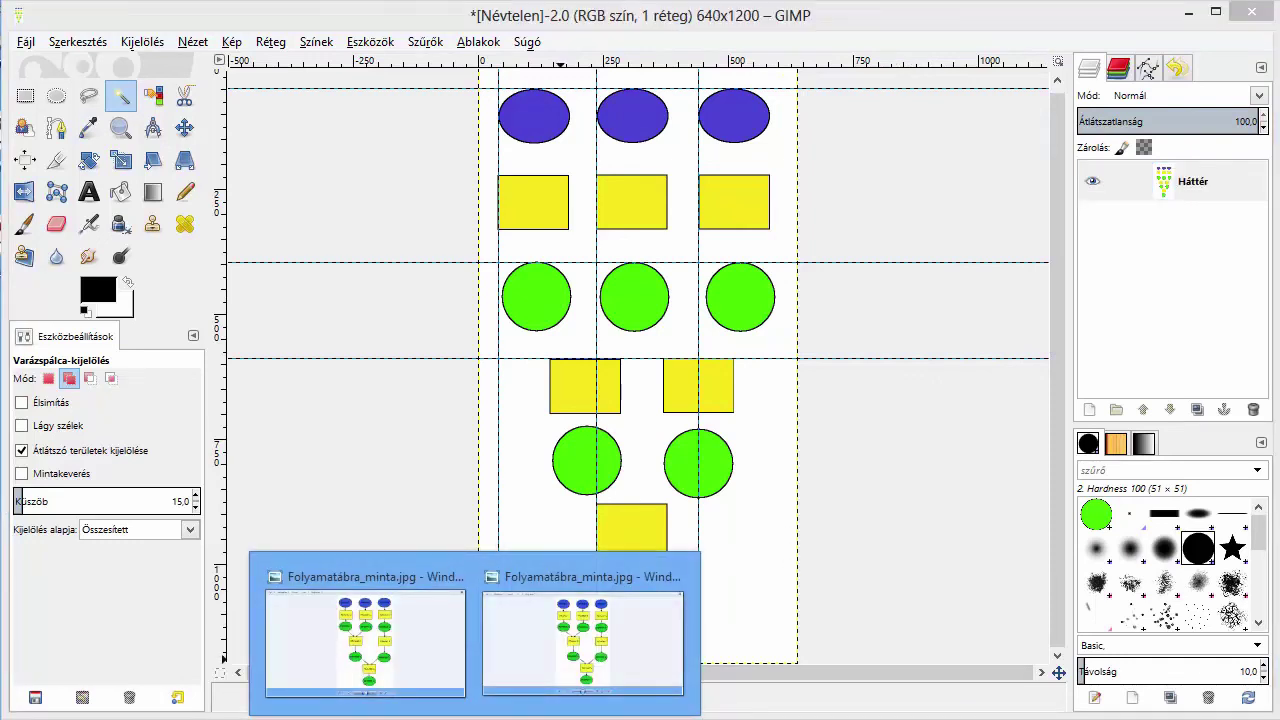
{"action": "left_click", "coordinate": [551, 658]}
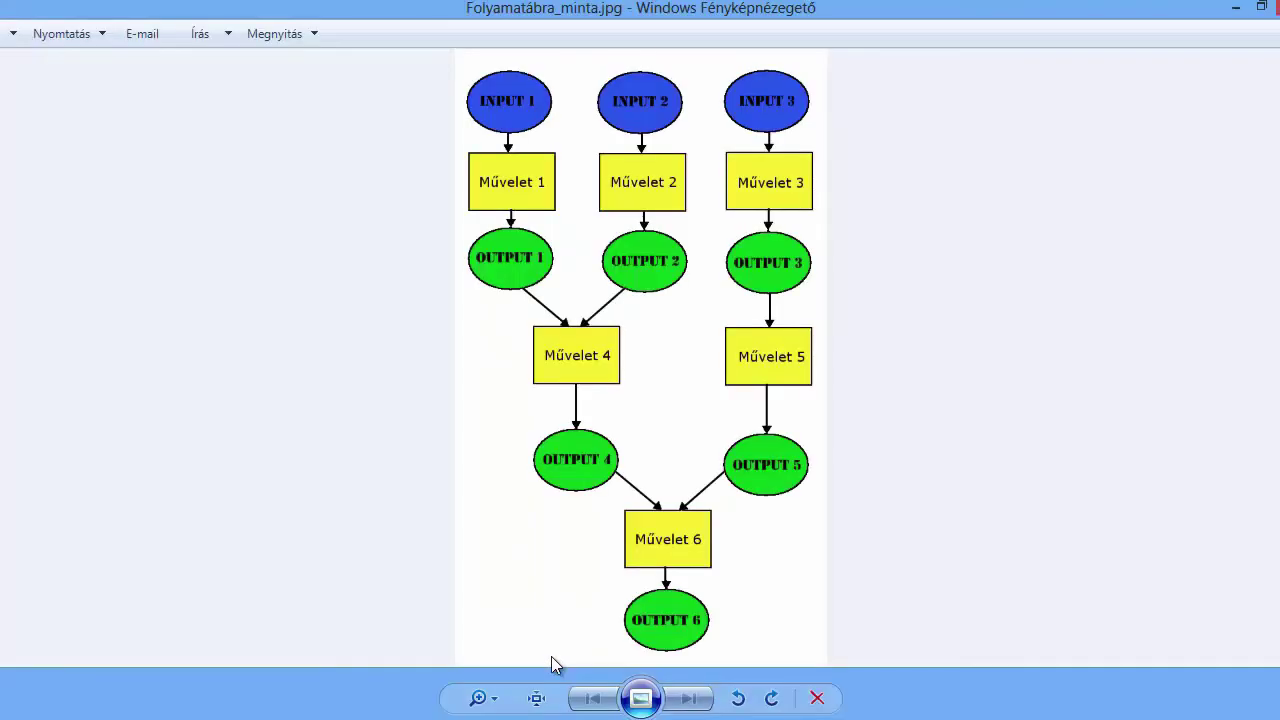
{"action": "left_click", "coordinate": [1247, 10]}
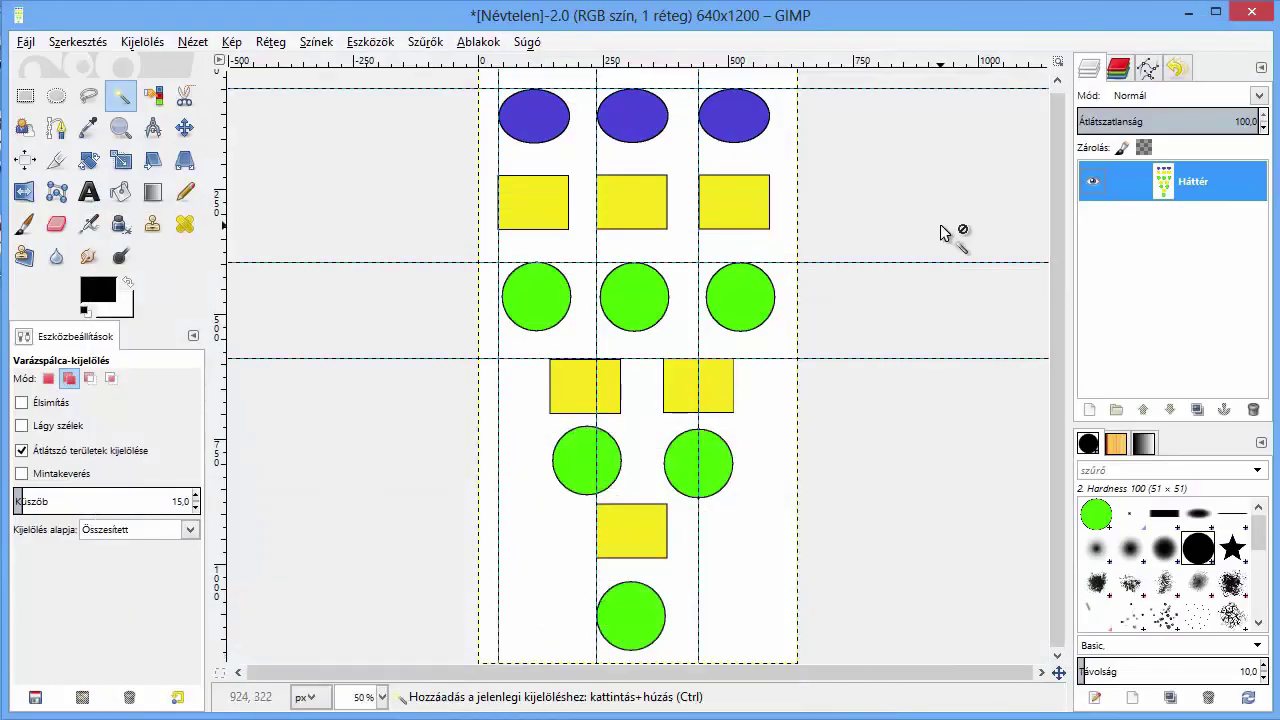